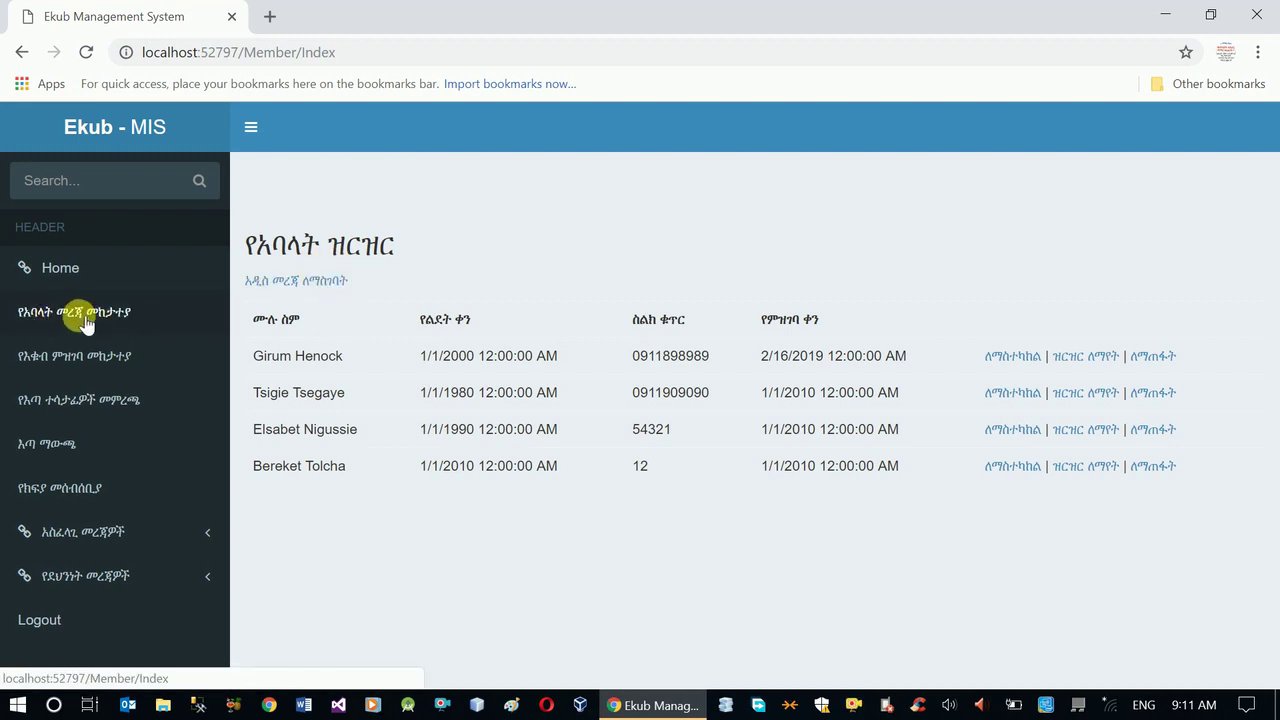
- Review the Ekub admission records, then return to the members list and start a new member record
{"action": "left_click", "coordinate": [118, 313]}
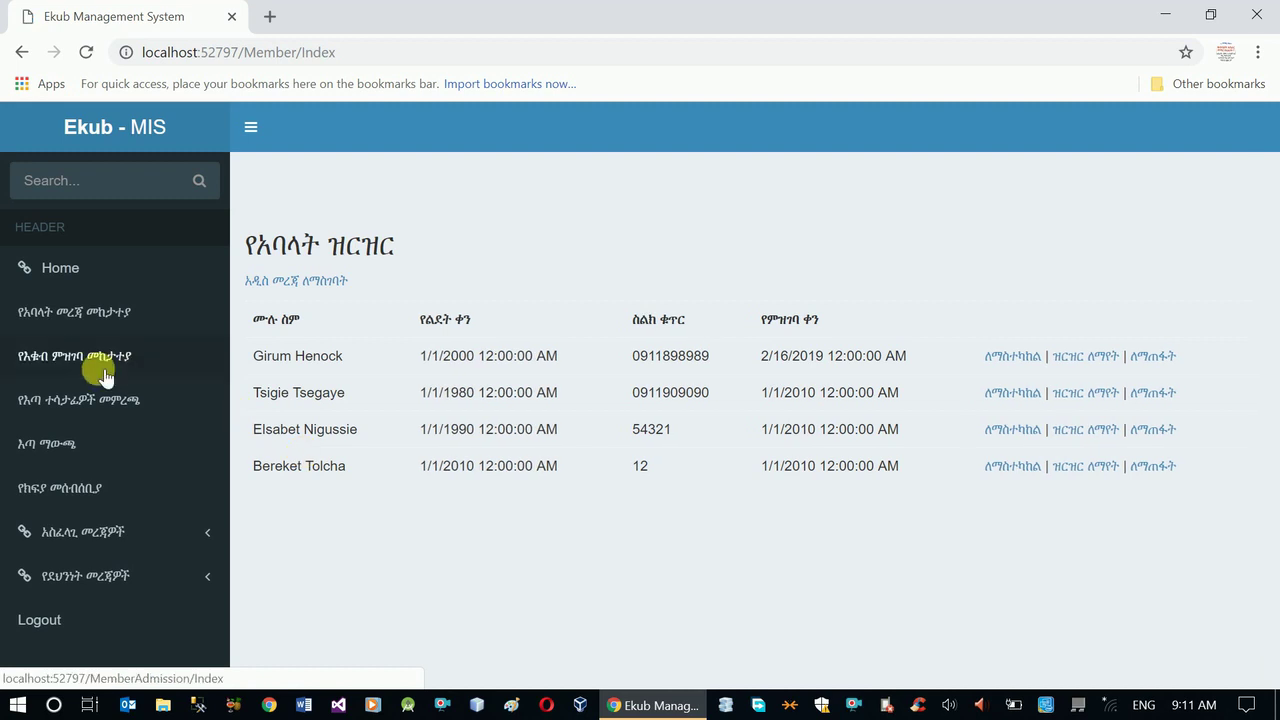
{"action": "left_click", "coordinate": [119, 360]}
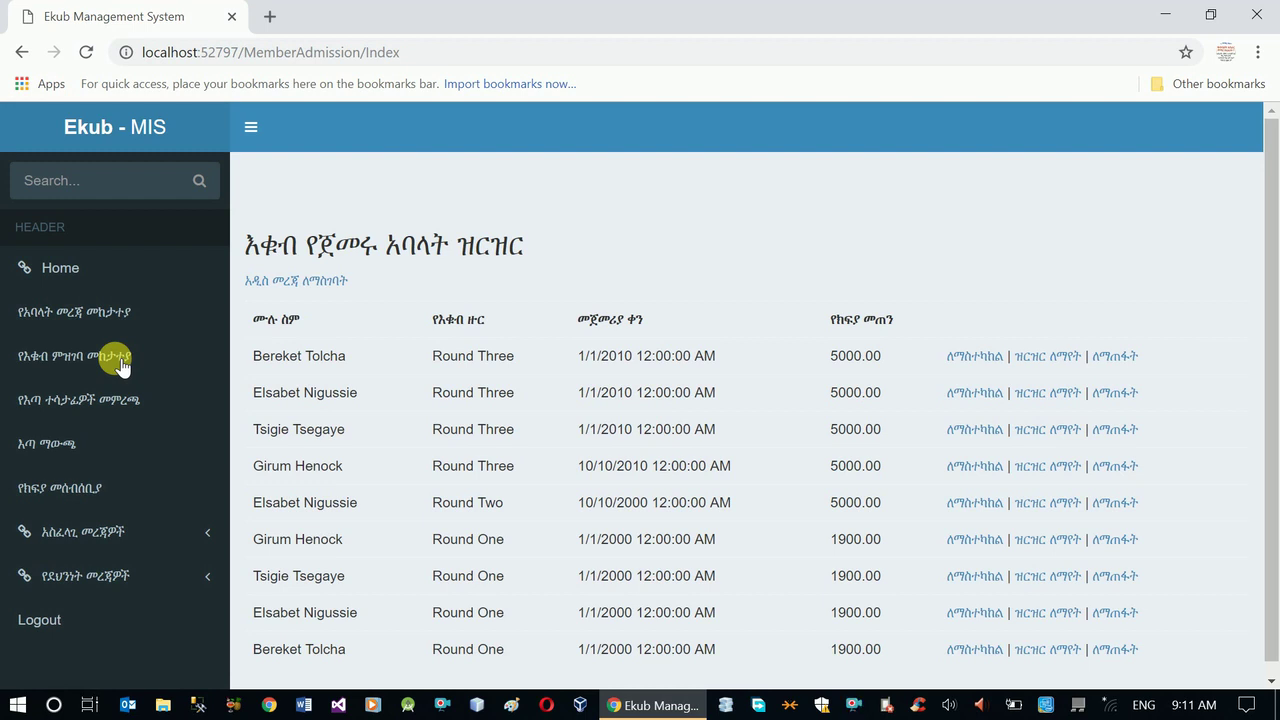
{"action": "left_click", "coordinate": [106, 322]}
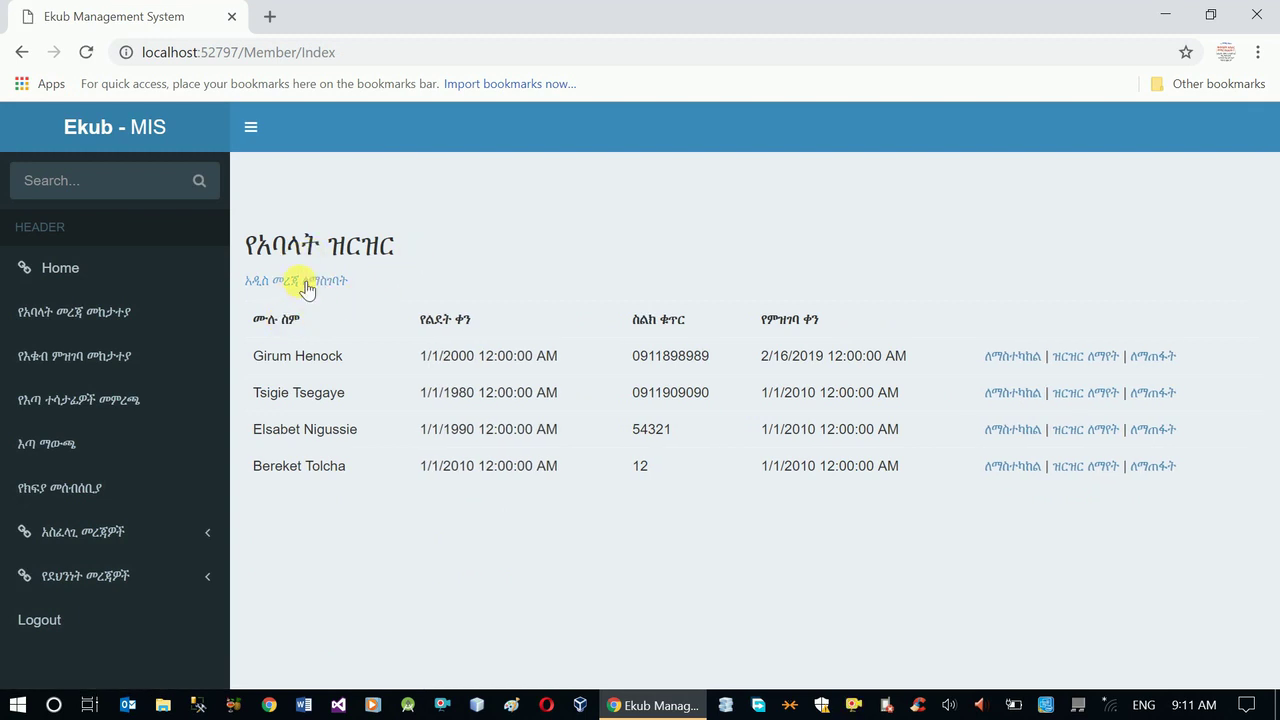
{"action": "left_click", "coordinate": [300, 282]}
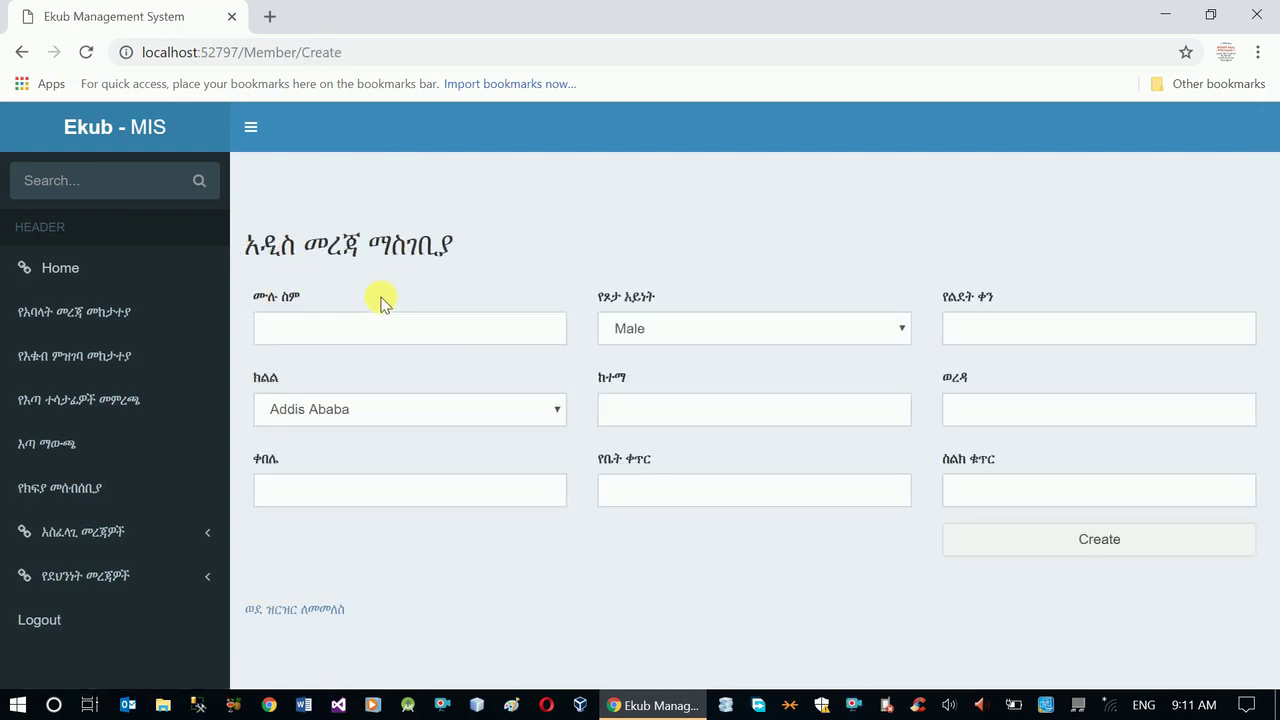
- Enter the new member's full name in Amharic, correcting a mistyped letter
{"action": "left_click", "coordinate": [513, 334]}
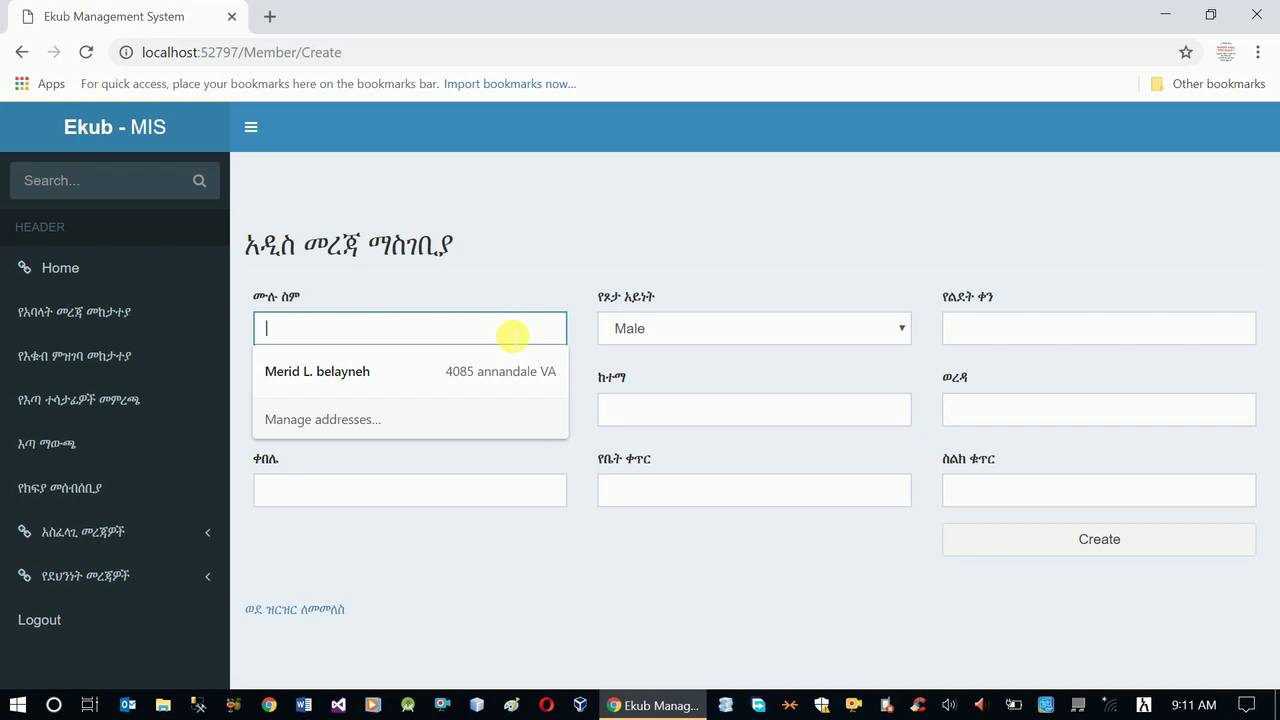
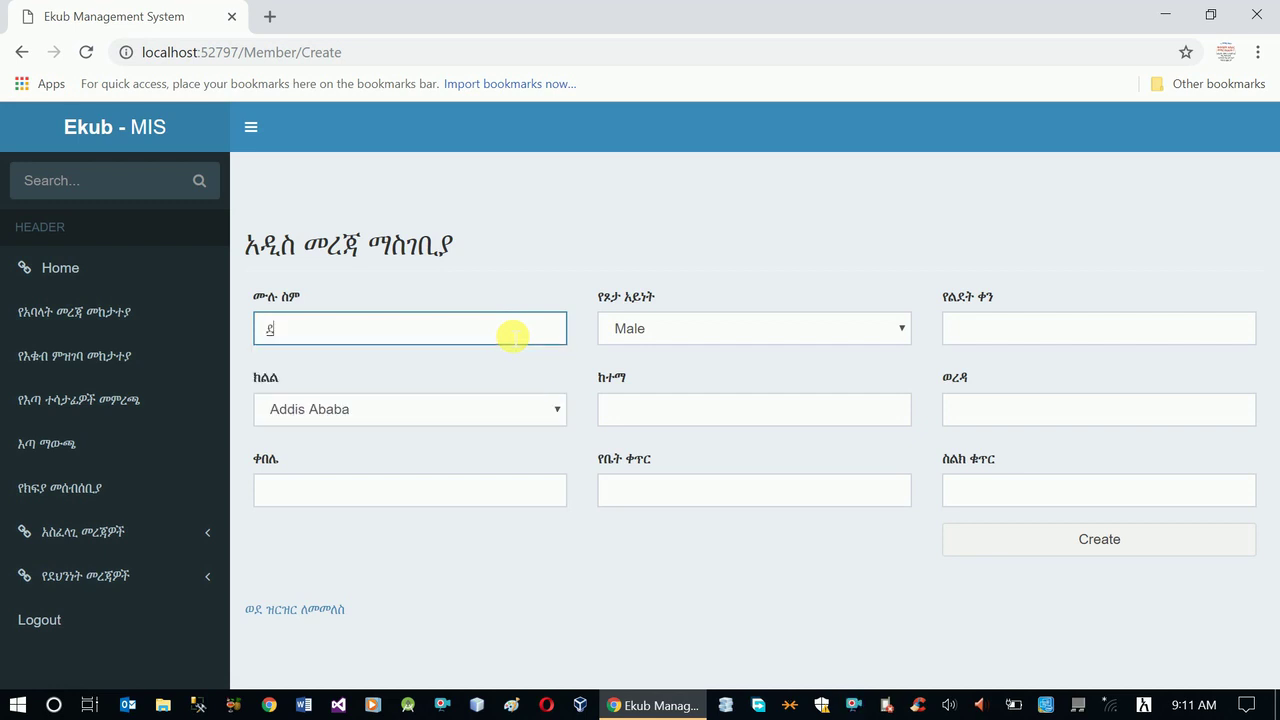
{"action": "key", "text": "XF86MonBrightnessDown"}
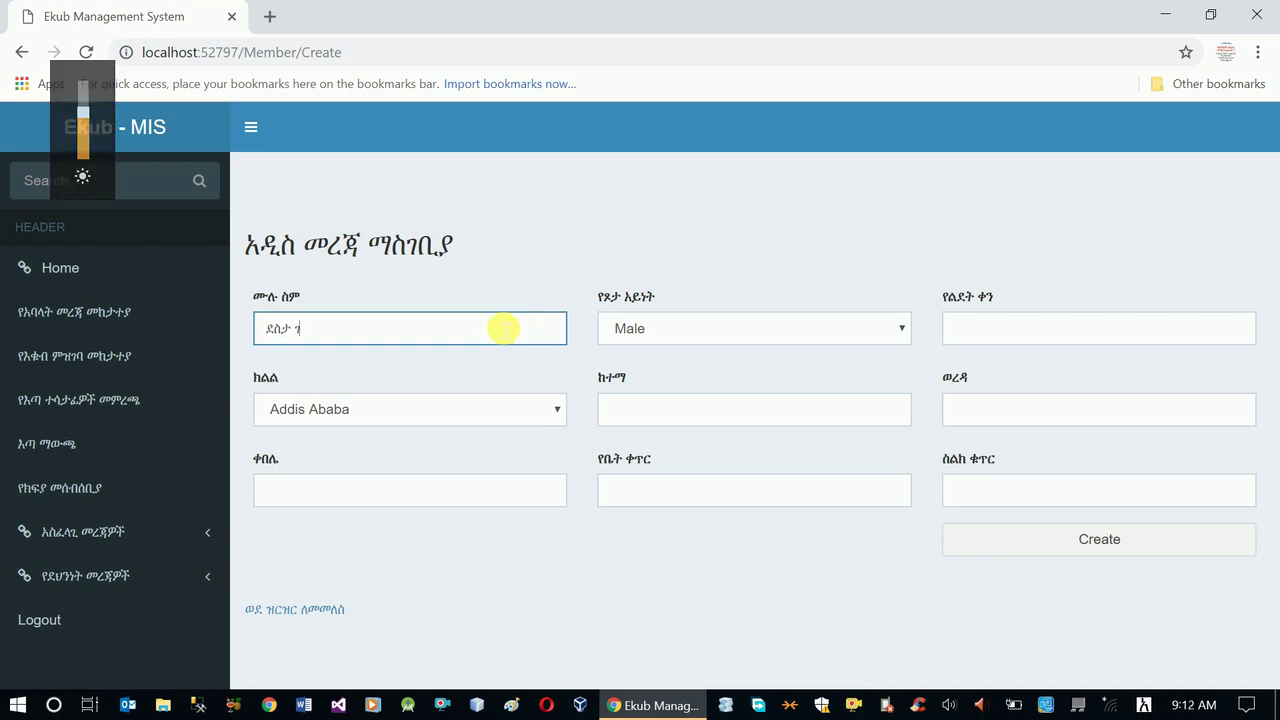
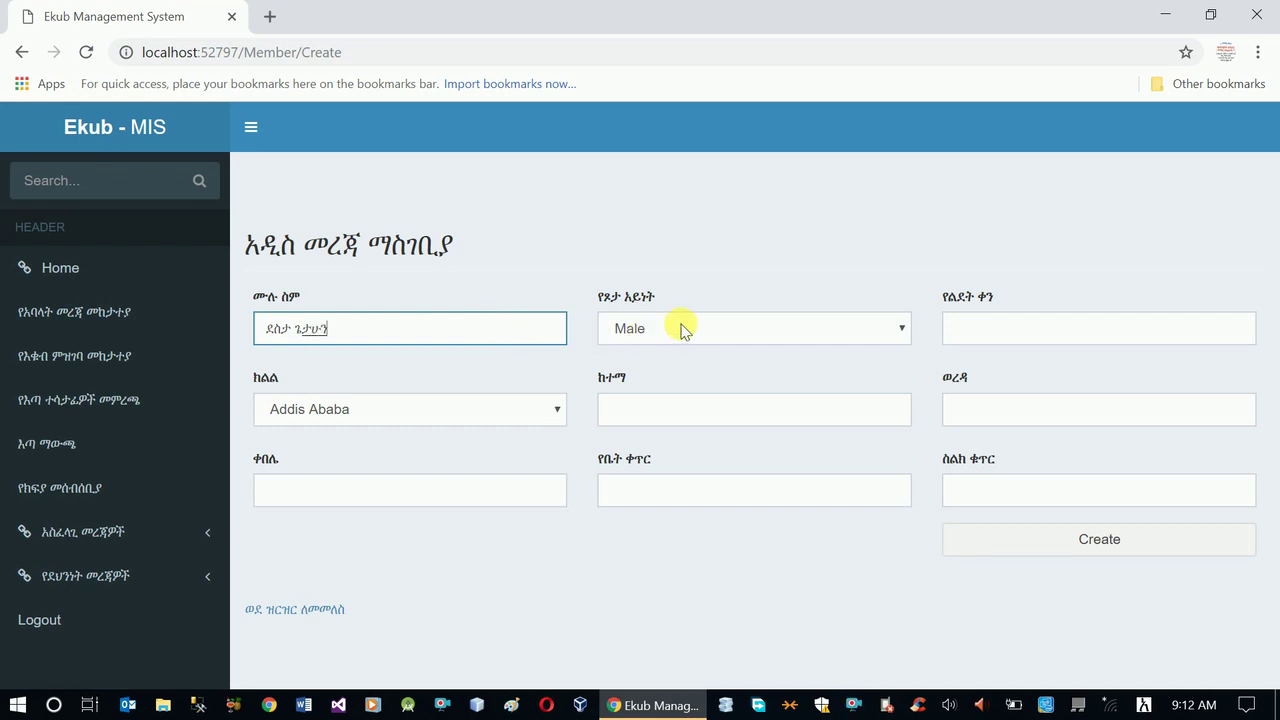
- Keep the gender as Male and set the birth date to 1/1/1990
{"action": "left_click", "coordinate": [680, 330]}
{"action": "left_click", "coordinate": [672, 366]}
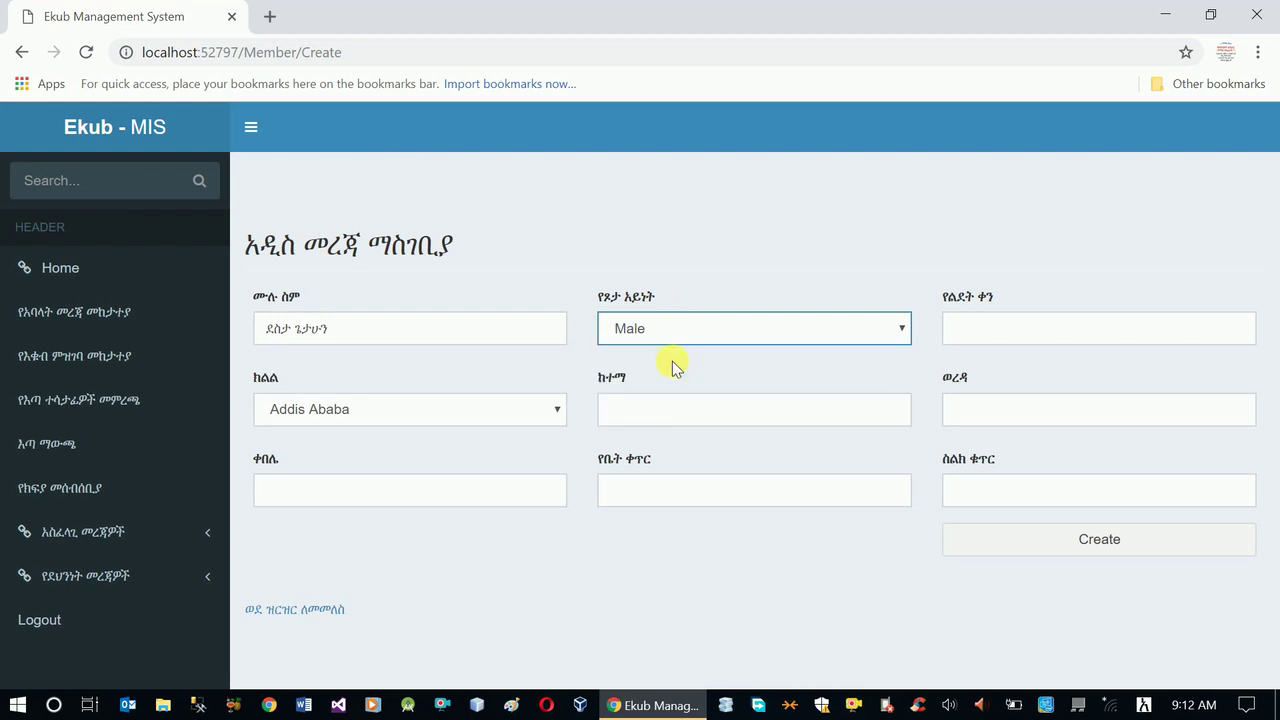
{"action": "left_click", "coordinate": [1038, 341]}
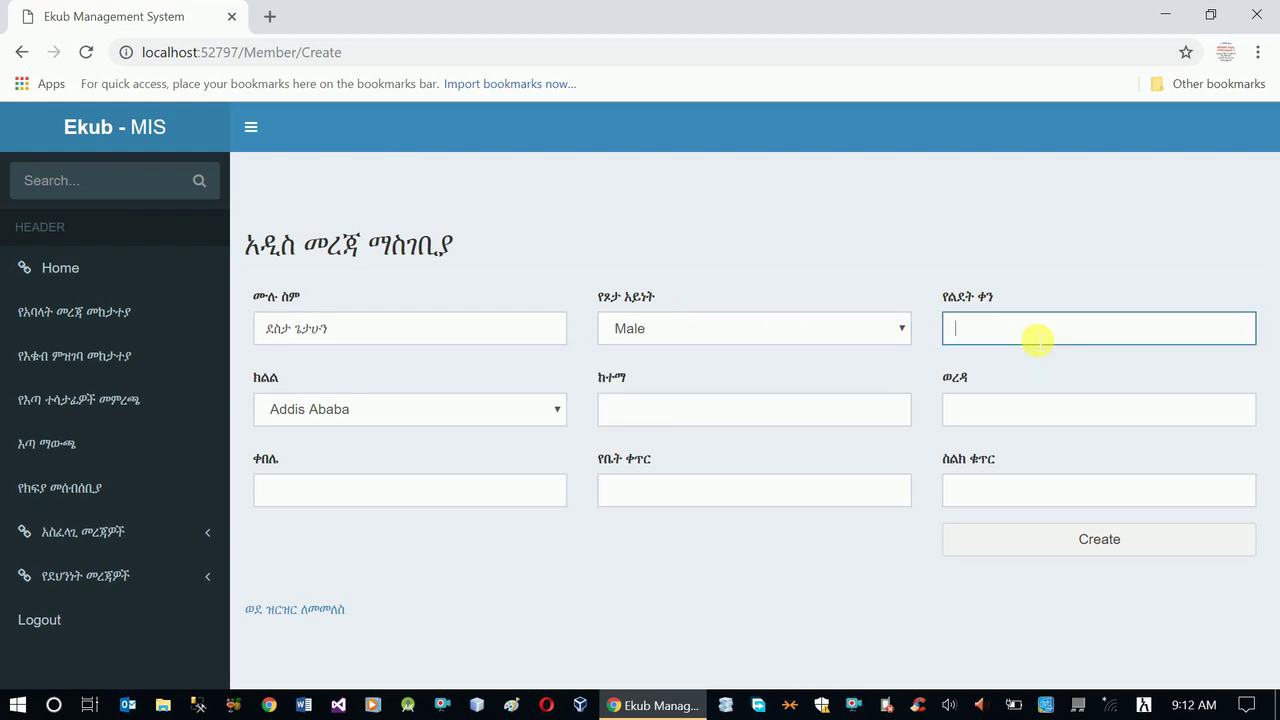
{"action": "type", "text": "1/1/1990"}
{"action": "left_click", "coordinate": [1030, 362]}
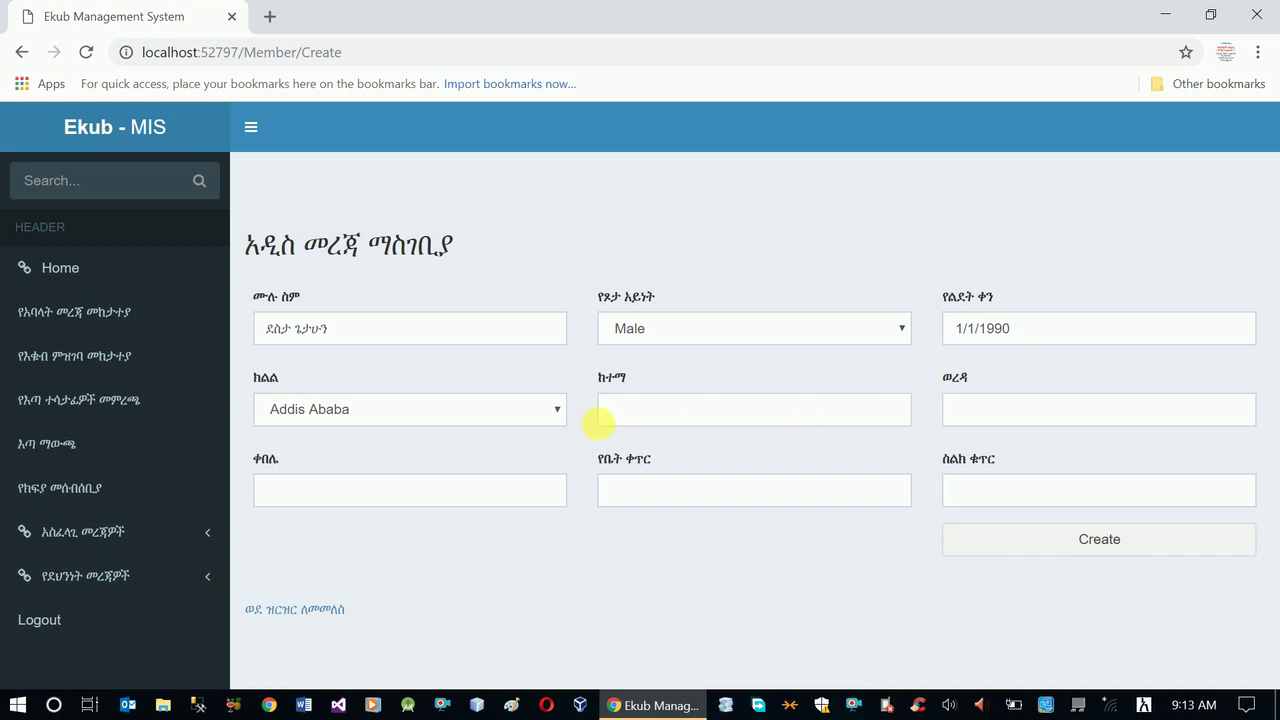
- Fill in the member's city, woreda, kebele and house number fields
{"action": "left_click", "coordinate": [631, 422]}
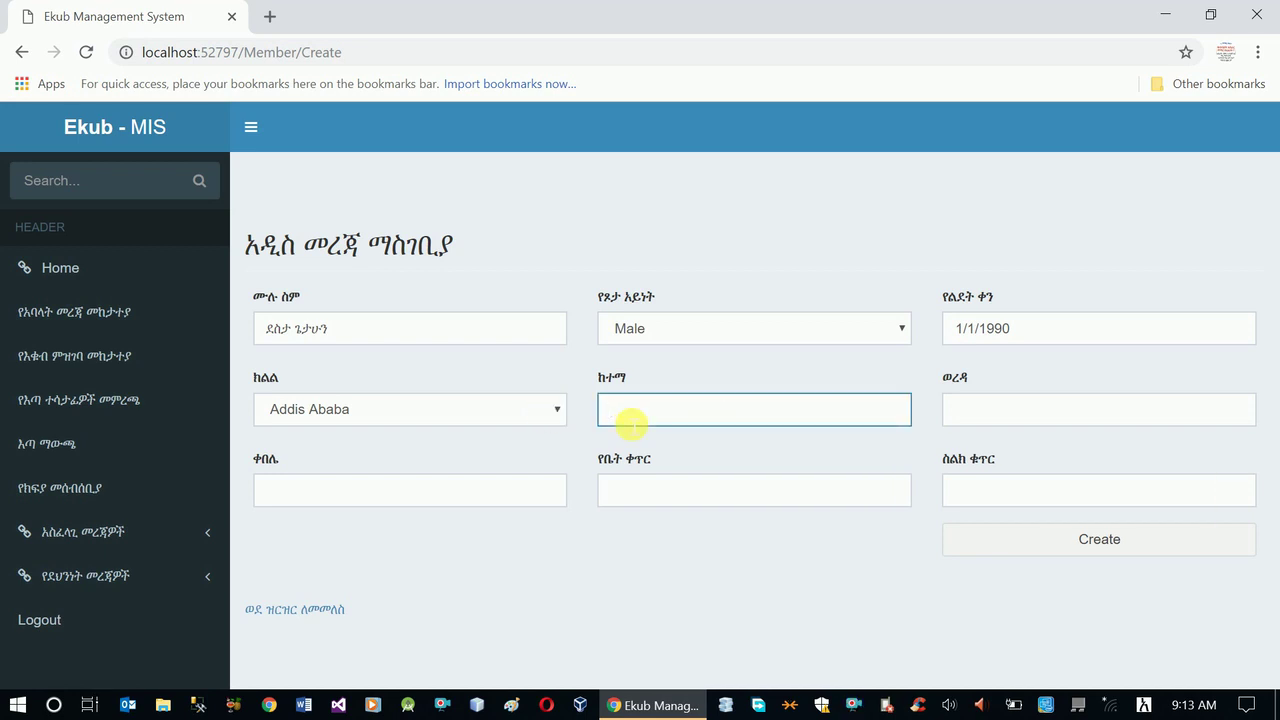
{"action": "left_click", "coordinate": [1014, 408]}
{"action": "type", "text": "10"}
{"action": "left_click", "coordinate": [508, 494]}
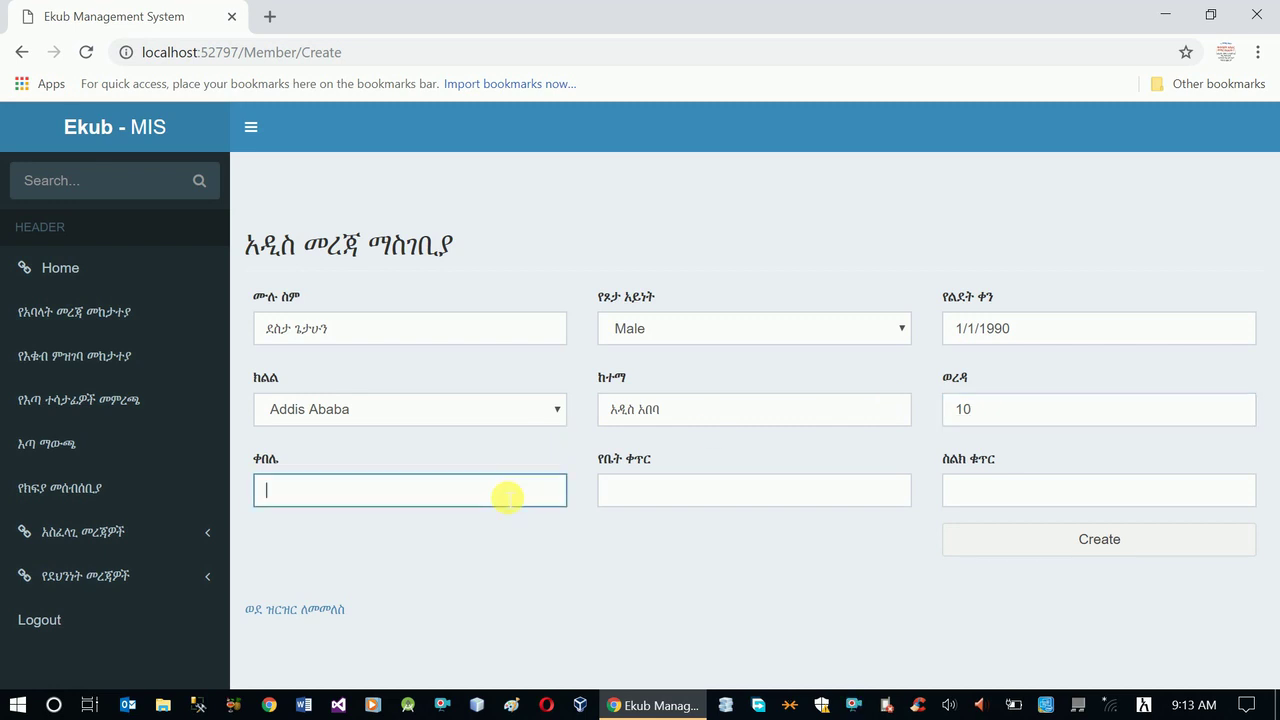
{"action": "type", "text": "2"}
{"action": "left_click", "coordinate": [677, 494]}
- Enter the member's phone number and create the member record
{"action": "left_click", "coordinate": [1001, 490]}
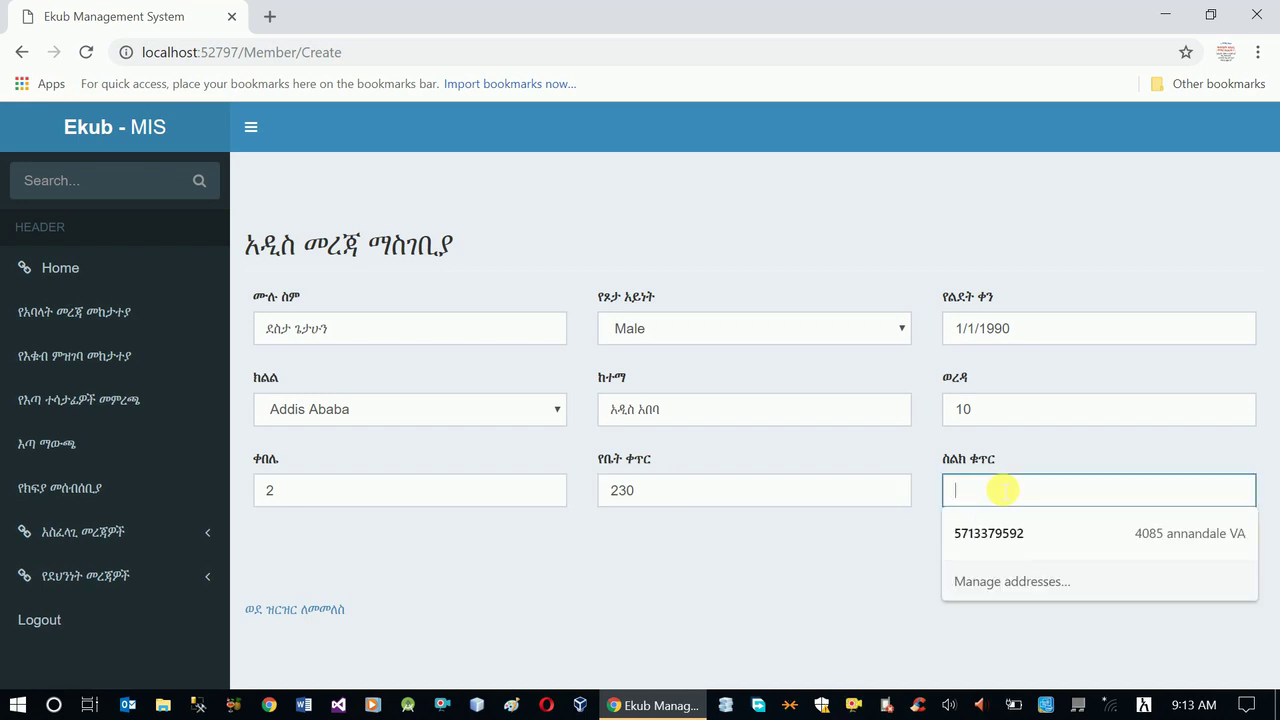
{"action": "type", "text": "0911"}
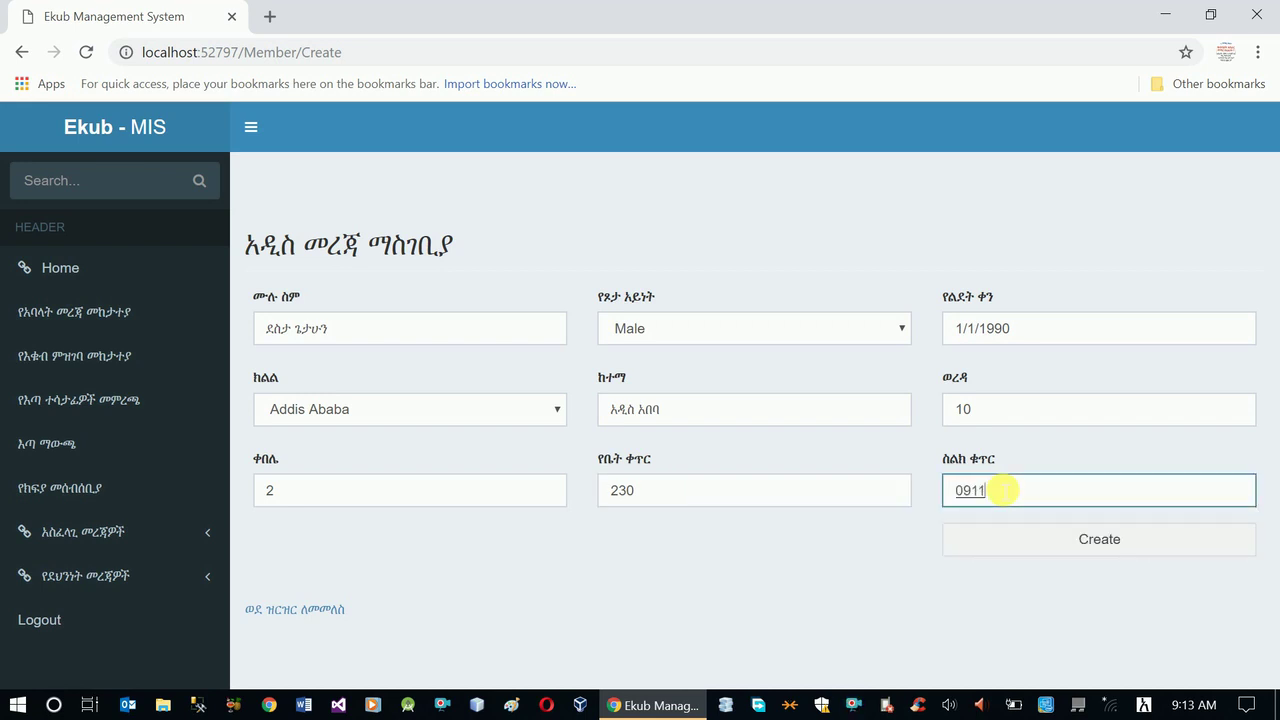
{"action": "type", "text": "999999"}
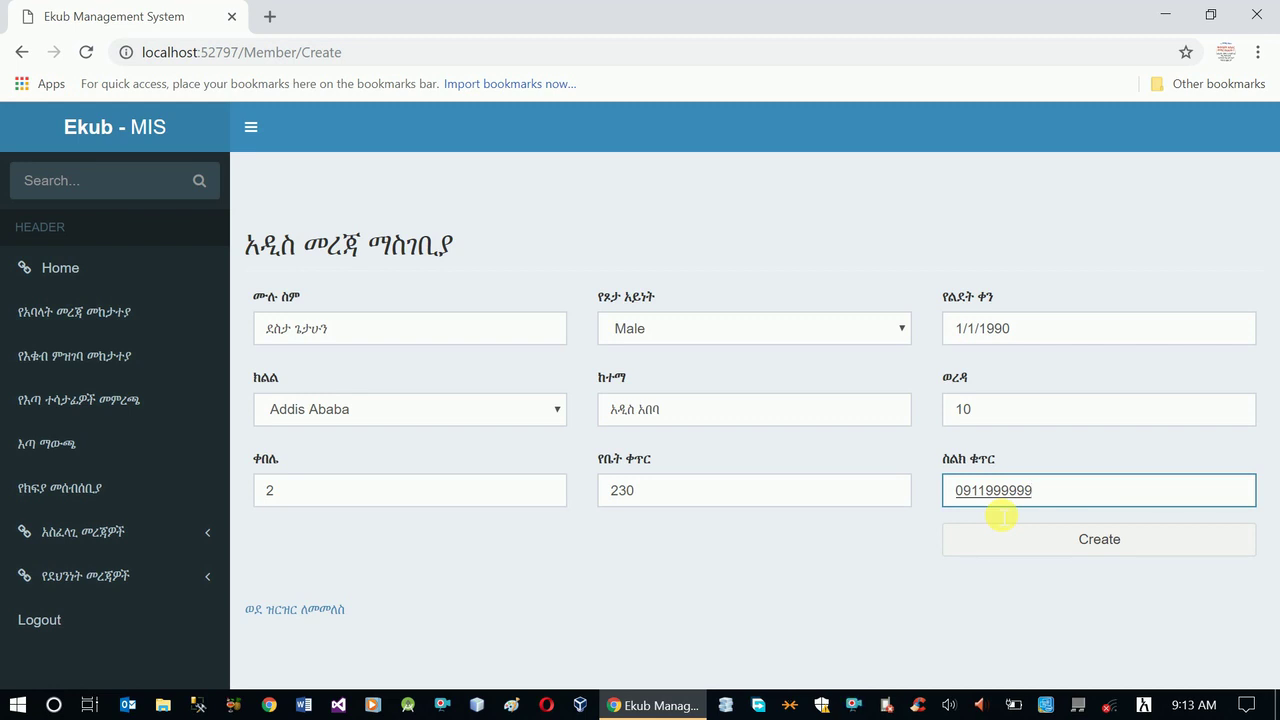
{"action": "left_click", "coordinate": [1105, 545]}
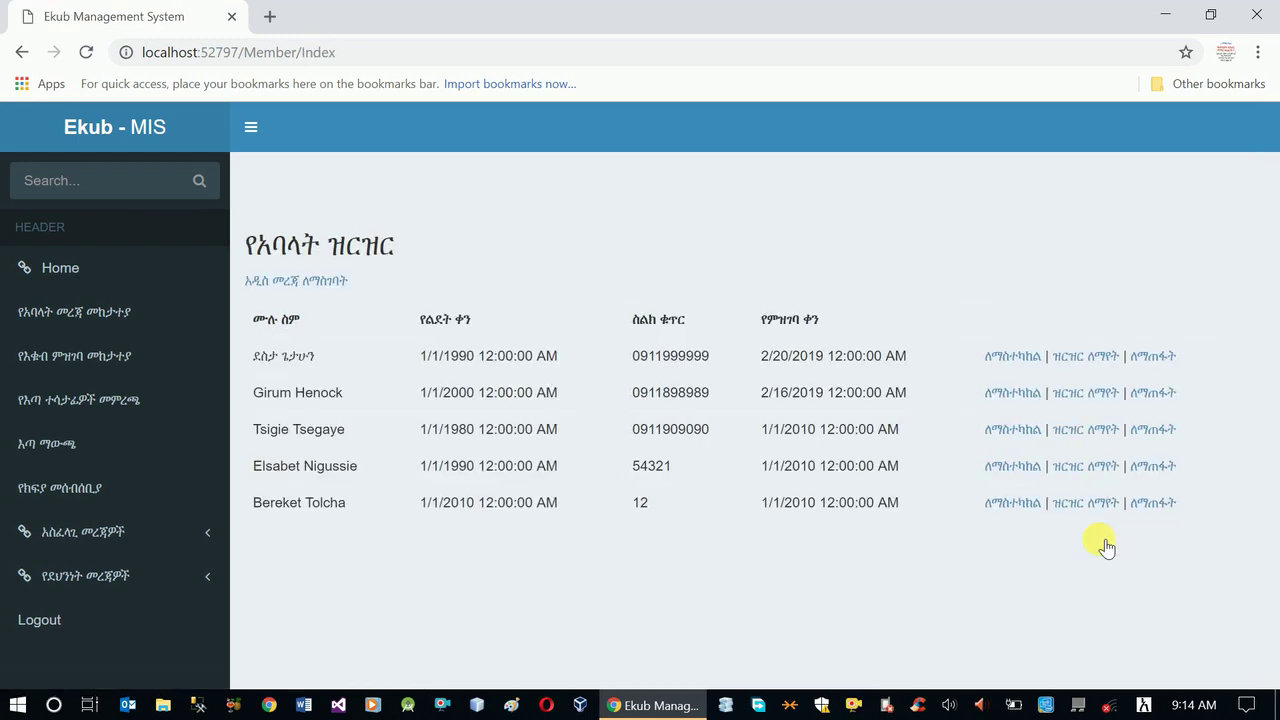
- Highlight the new member's row, then the four newest members' rows in the list
{"action": "left_click", "coordinate": [261, 367]}
{"action": "left_click_drag", "start_coordinate": [261, 367], "coordinate": [938, 364]}
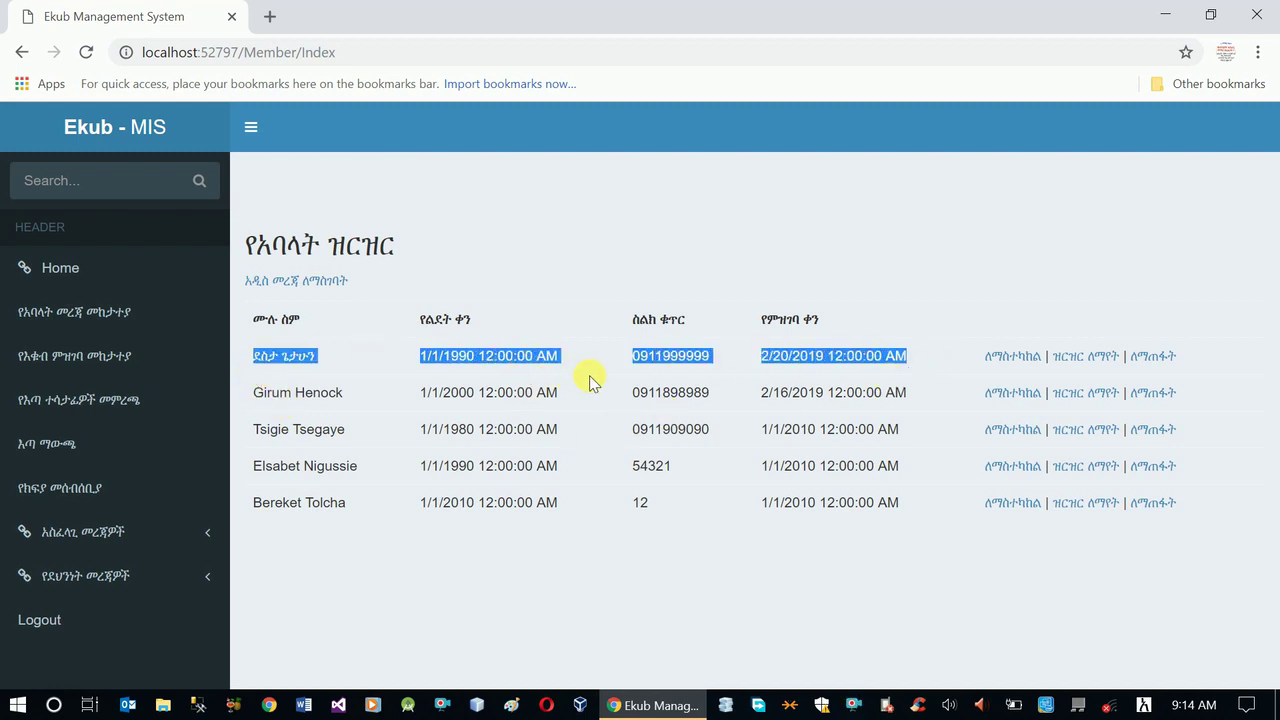
{"action": "left_click", "coordinate": [392, 378]}
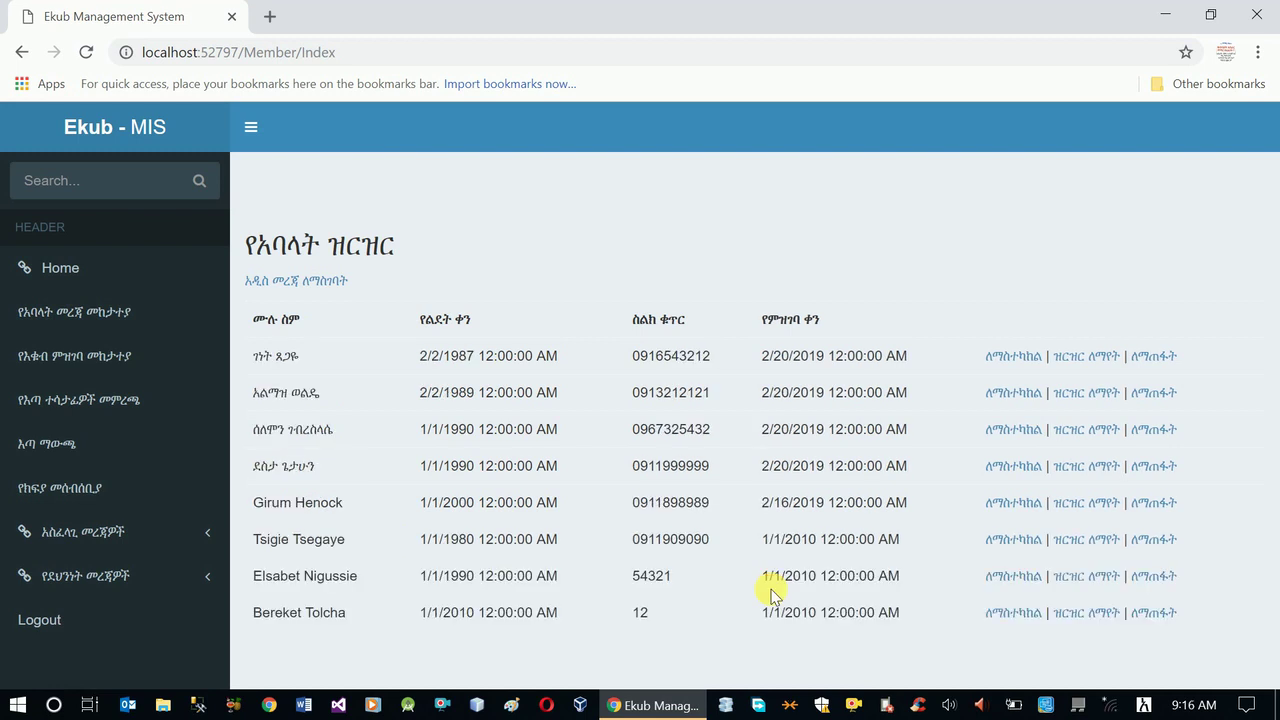
{"action": "left_click_drag", "start_coordinate": [262, 364], "coordinate": [1194, 466]}
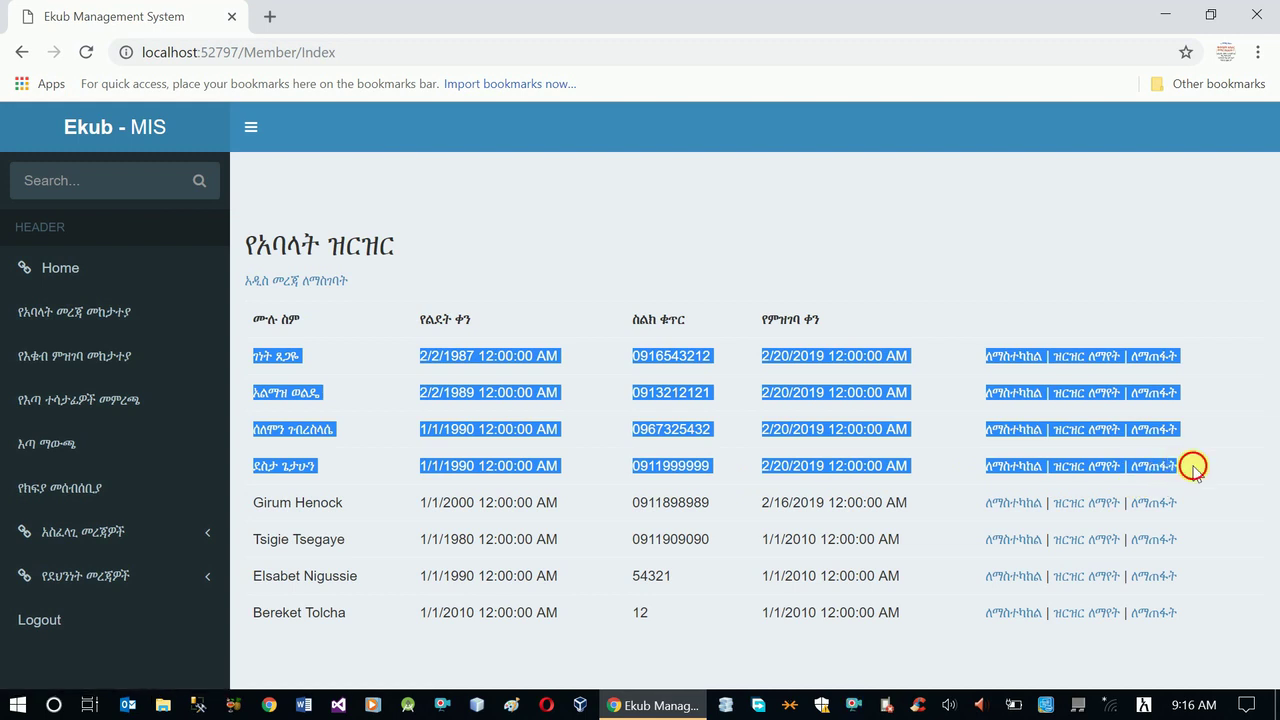
{"action": "left_click", "coordinate": [1194, 466]}
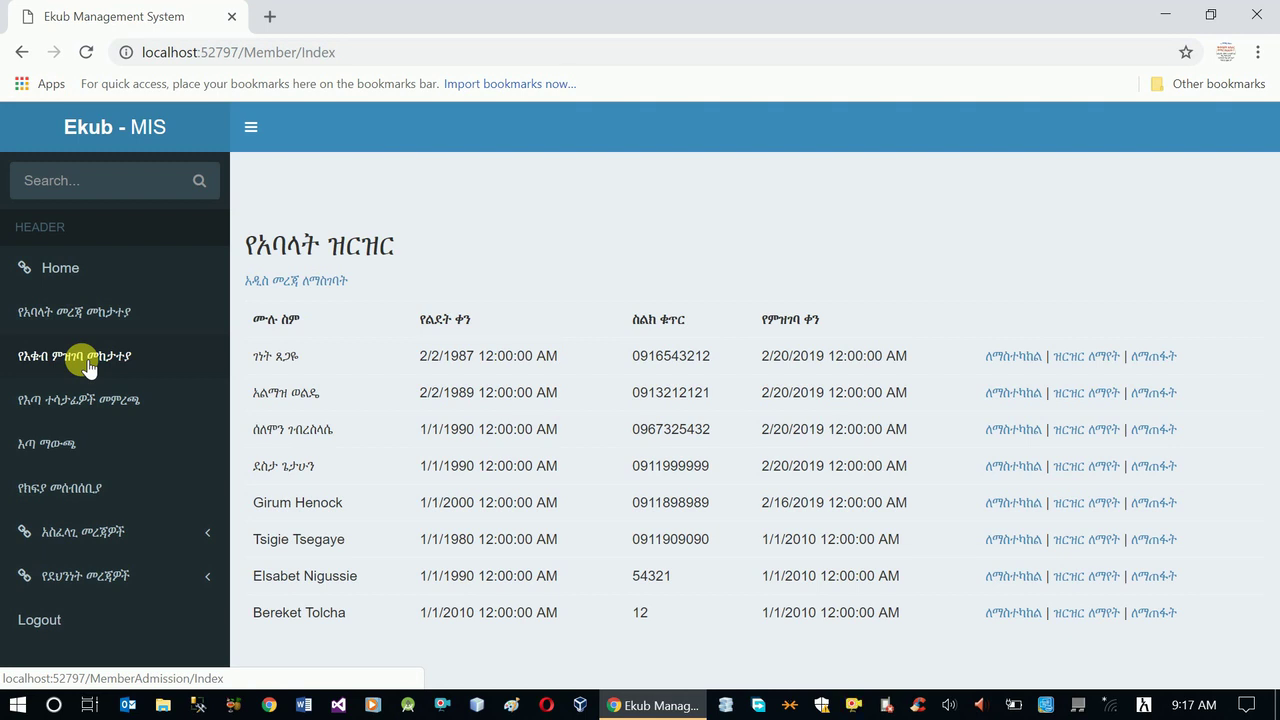
- Open Ekub round management from the essential information section and start adding a new round
{"action": "left_click", "coordinate": [115, 535]}
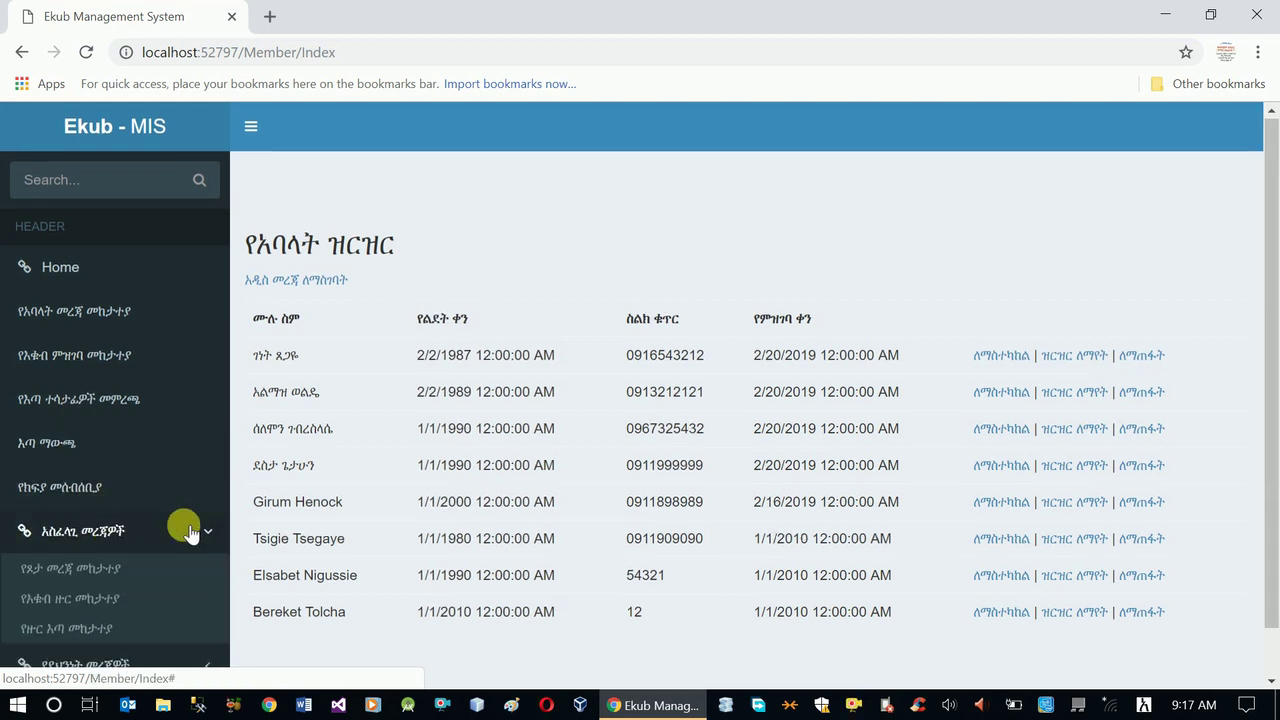
{"action": "scroll", "coordinate": [180, 535], "scroll_direction": "down", "scroll_amount": 1}
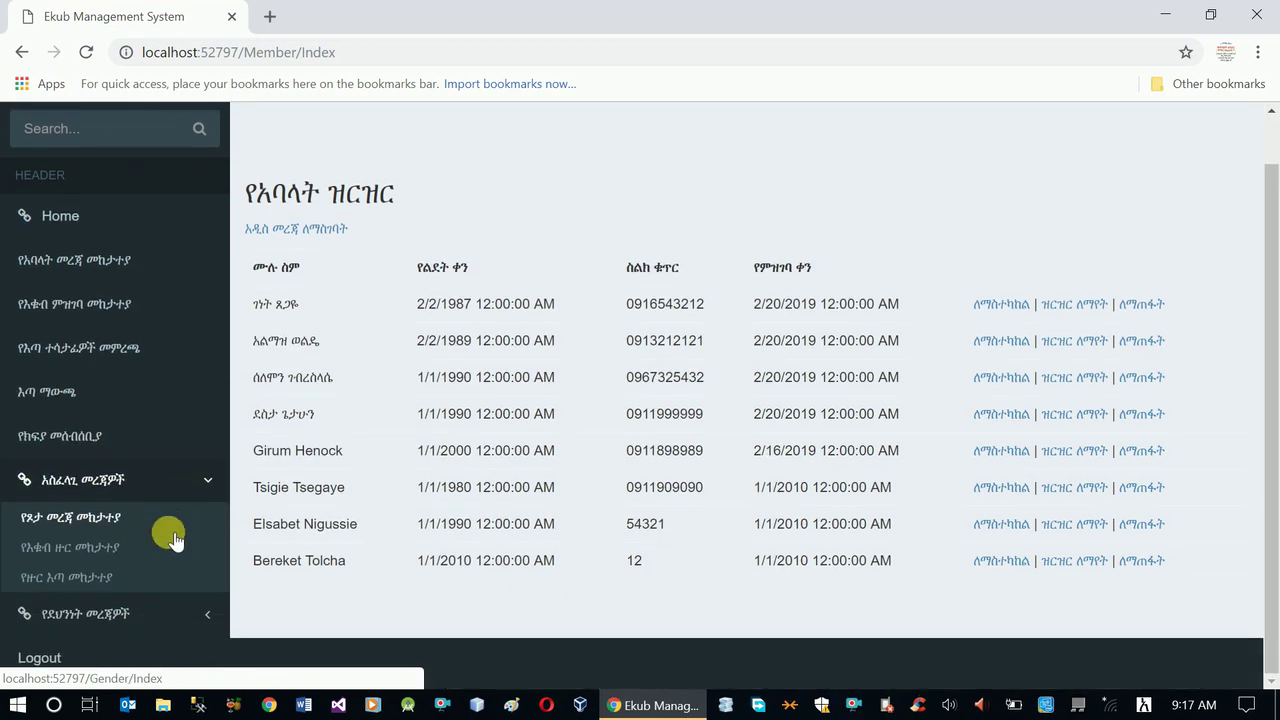
{"action": "left_click", "coordinate": [77, 553]}
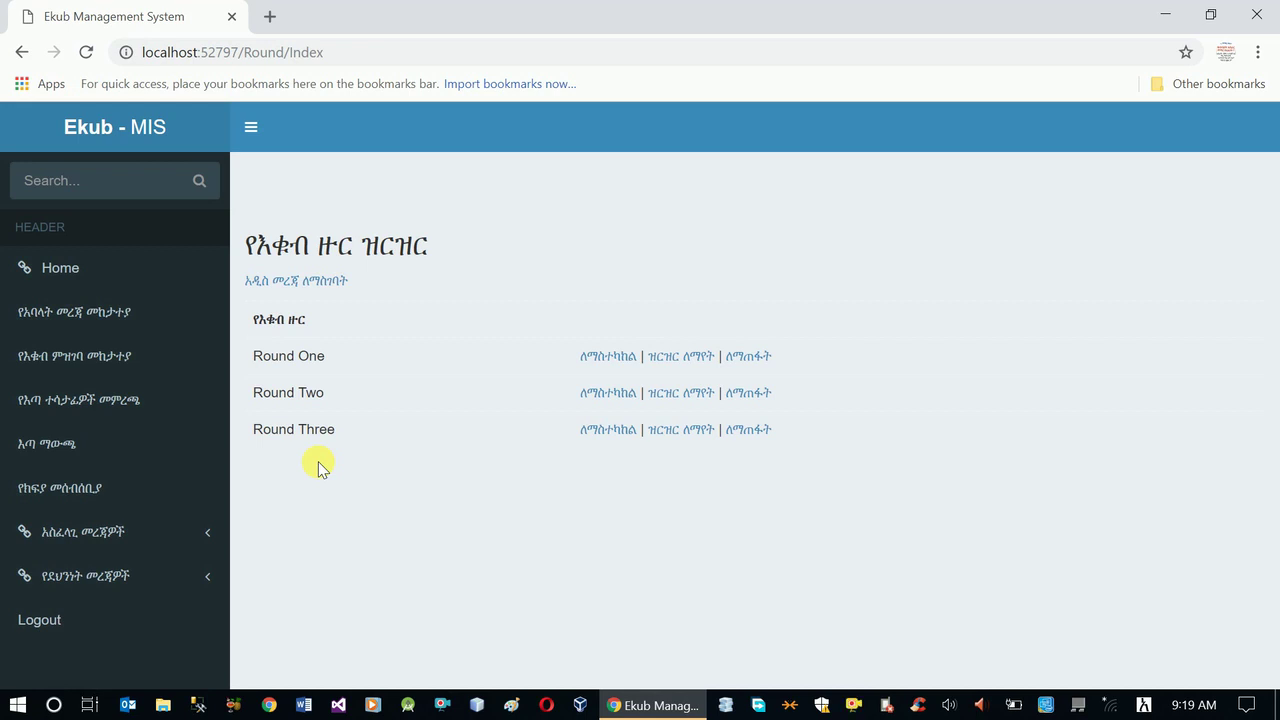
{"action": "left_click", "coordinate": [305, 284]}
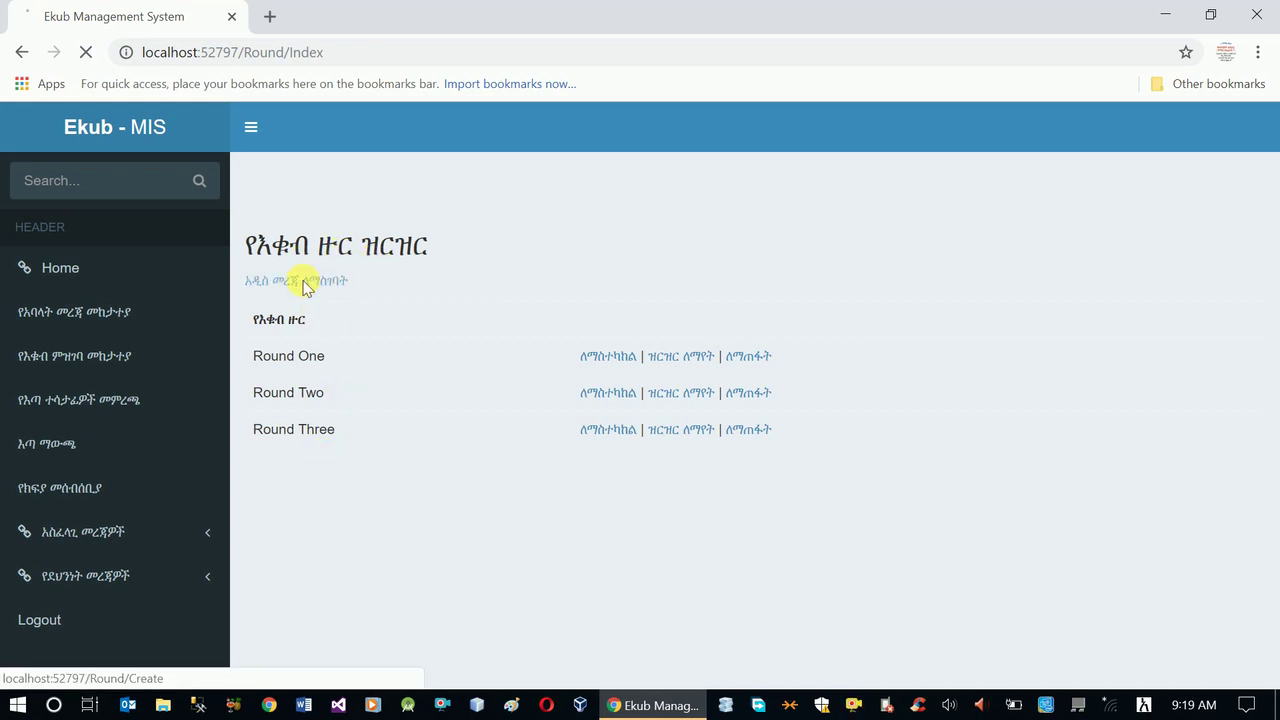
- Name the round 'በየሳምንቱ የሚወጣ እቁብ ዙር 1', fixing the mistyped characters
{"action": "left_click", "coordinate": [363, 352]}
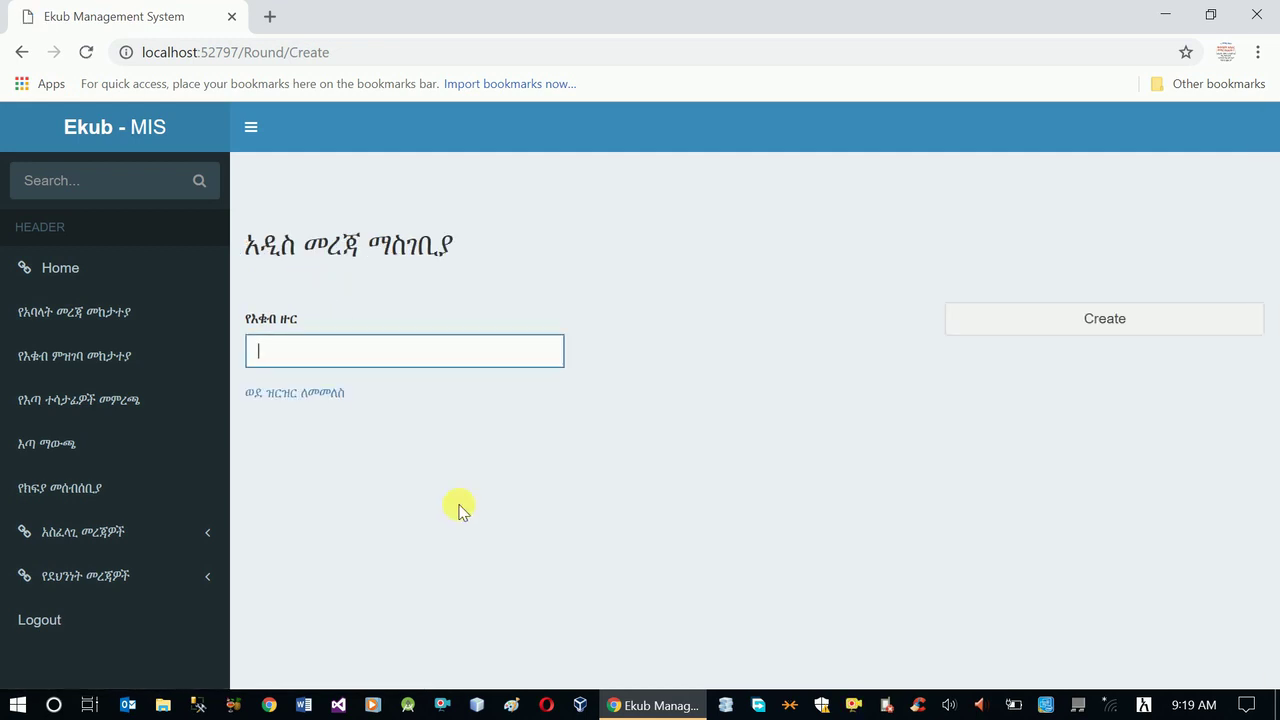
{"action": "type", "text": "በ"}
{"action": "type", "text": "ሀ"}
{"action": "type", "text": "ሳ"}
{"action": "type", "text": "ምንቱ "}
{"action": "type", "text": "የሚ"}
{"action": "type", "text": "ወ"}
{"action": "type", "text": "ጣ"}
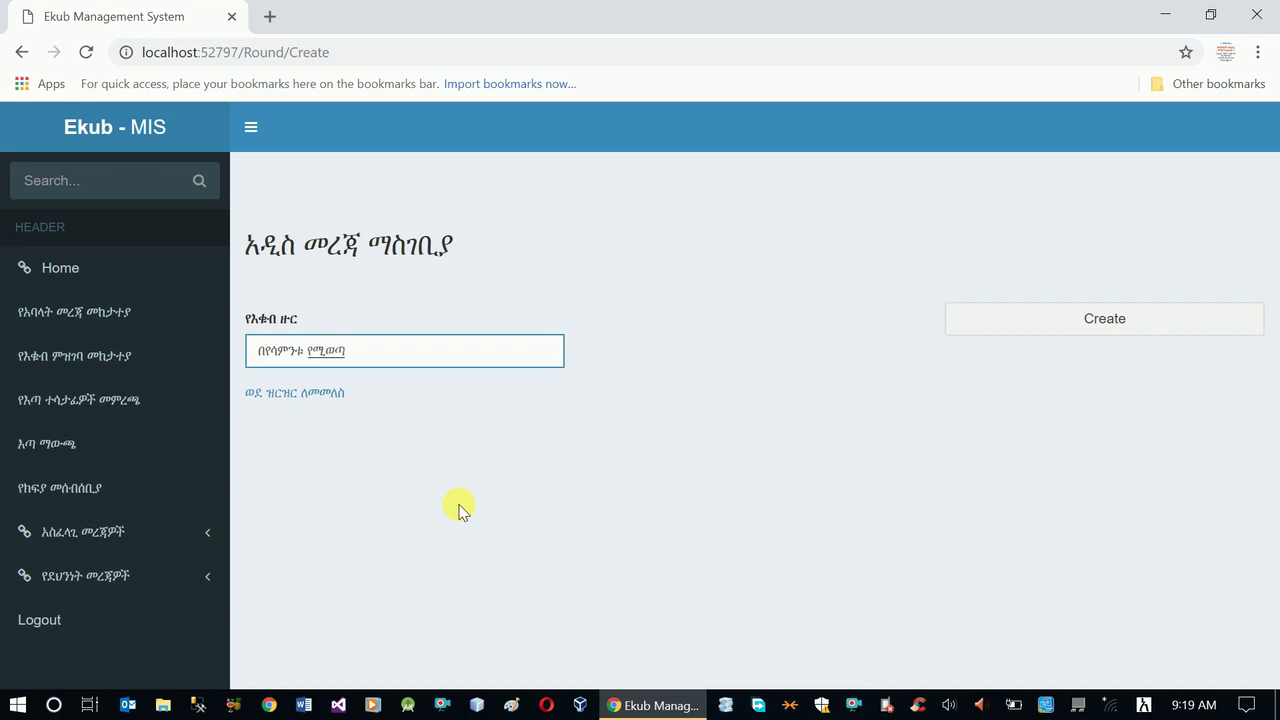
{"action": "type", "text": " እ1ቁ"}
{"action": "key", "text": "BackSpace"}
{"action": "key", "text": "BackSpace"}
{"action": "type", "text": "ቋብ ዙር 1"}
- Create the round, then open the member admission records list
{"action": "left_click", "coordinate": [1025, 318]}
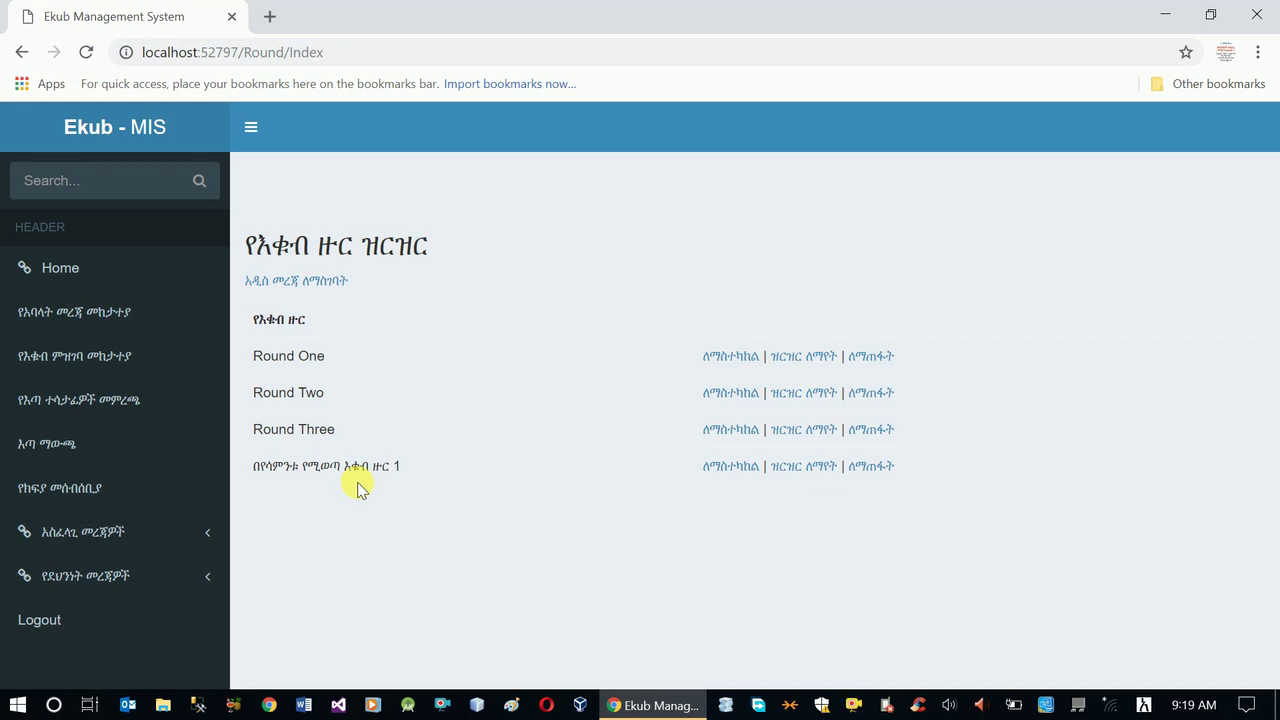
{"action": "left_click", "coordinate": [88, 368]}
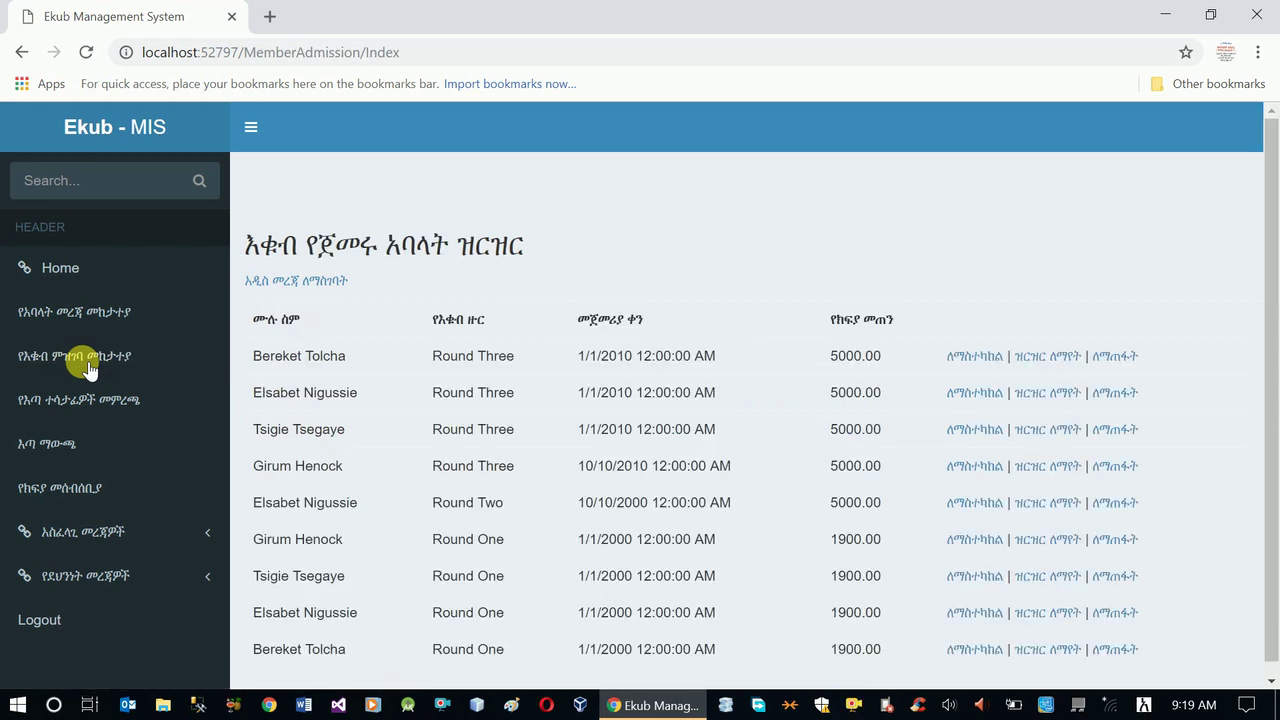
- Scroll through the admission records and open the blank new-enrolment form
{"action": "scroll", "coordinate": [414, 428], "scroll_direction": "down", "scroll_amount": 1}
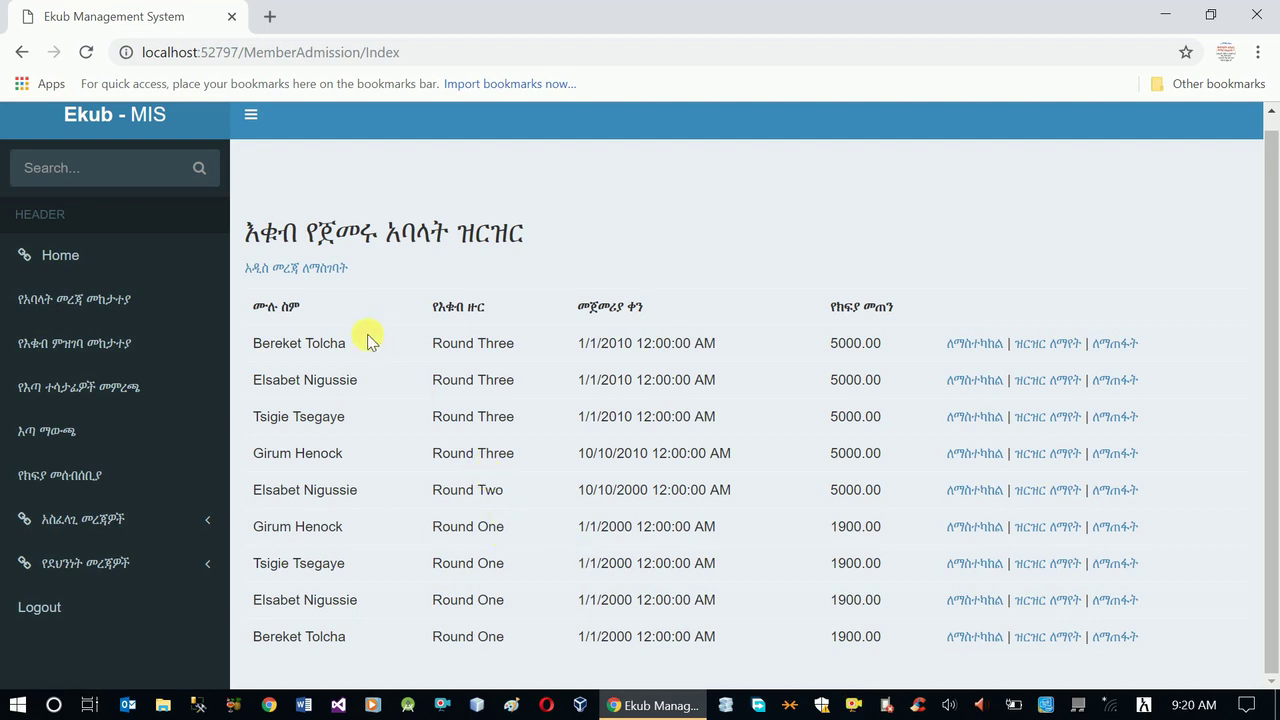
{"action": "left_click", "coordinate": [317, 277]}
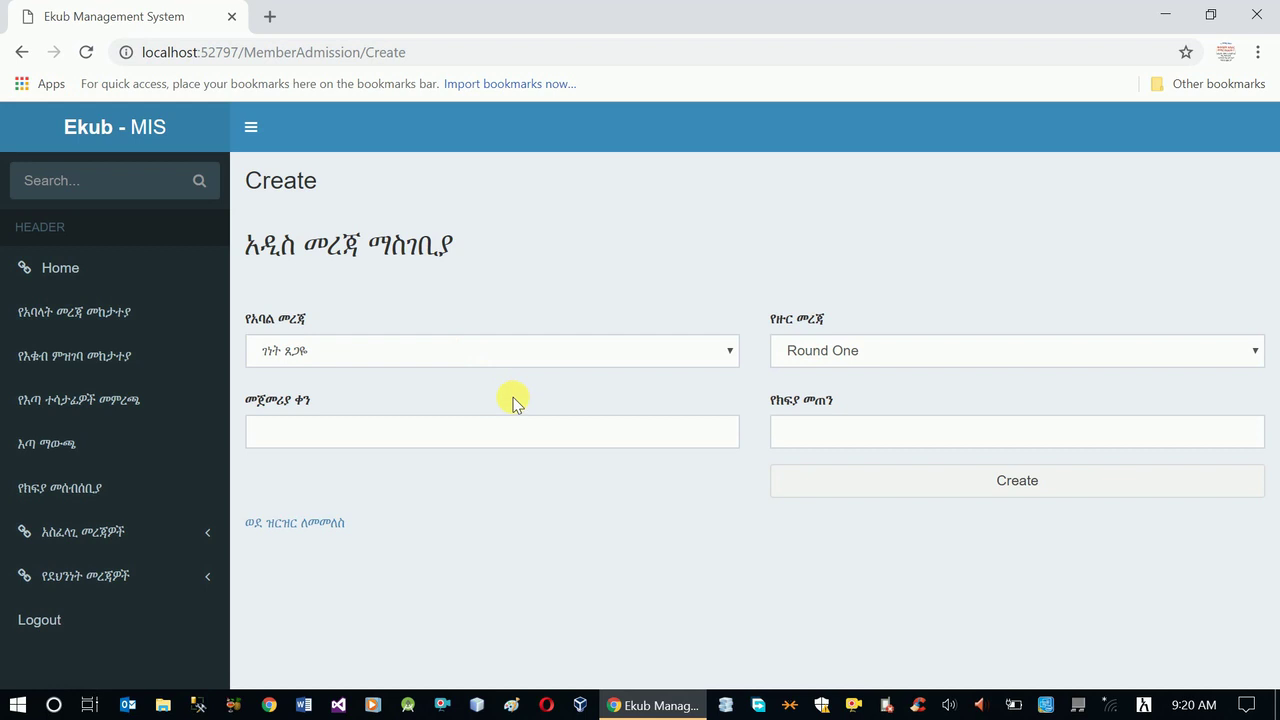
- Select the first member and round በየሳምንቱ የሚወጣ እቁብ ዙር 1 for the enrolment
{"action": "left_click", "coordinate": [400, 351]}
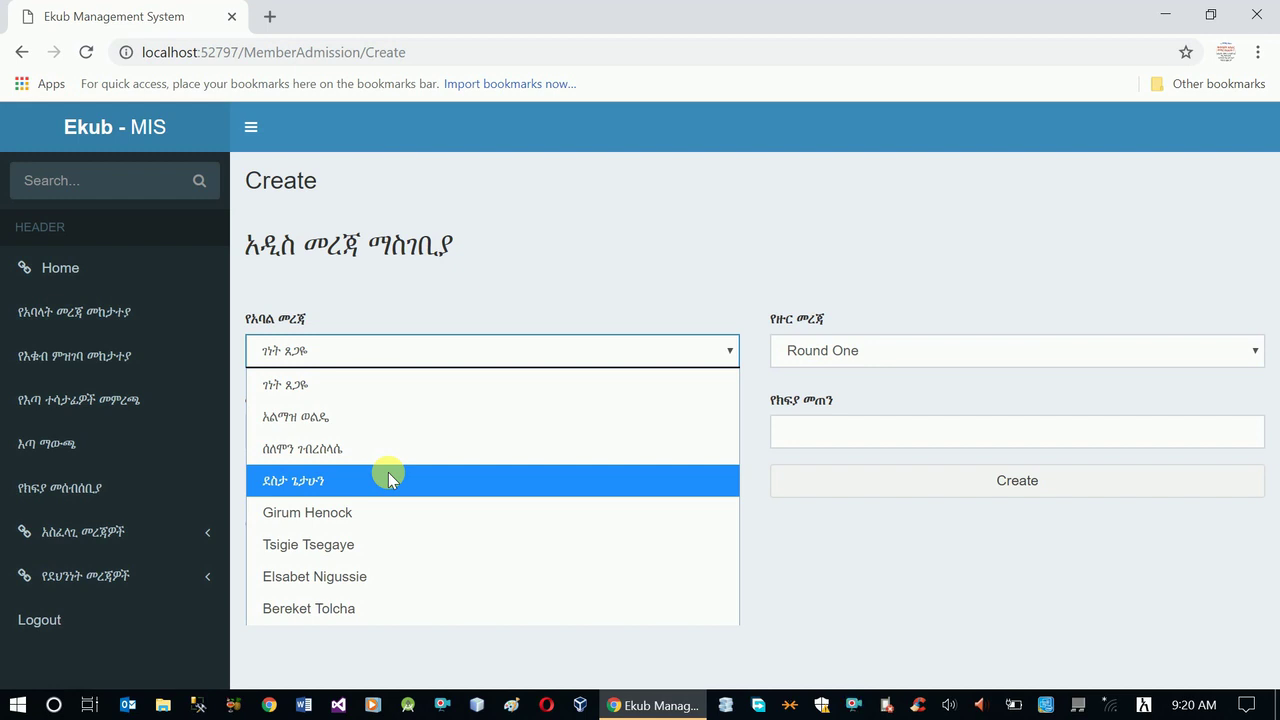
{"action": "left_click", "coordinate": [660, 395]}
{"action": "left_click", "coordinate": [834, 356]}
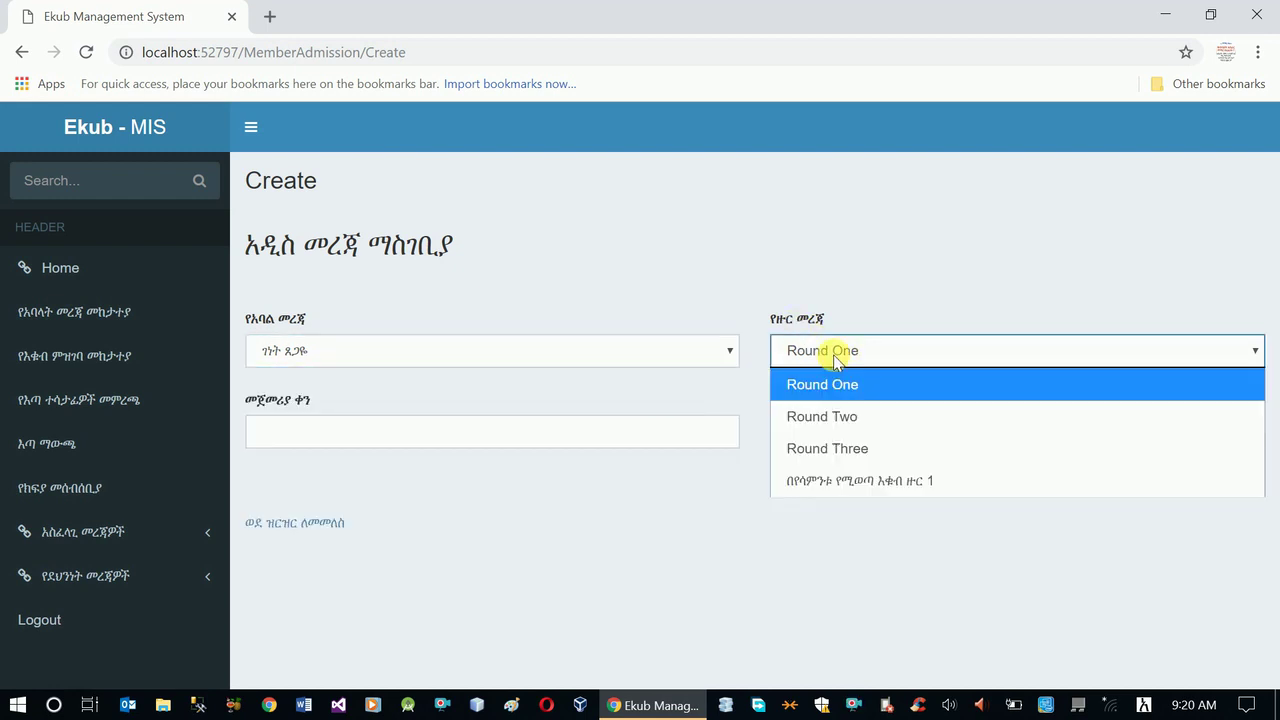
{"action": "left_click", "coordinate": [846, 480]}
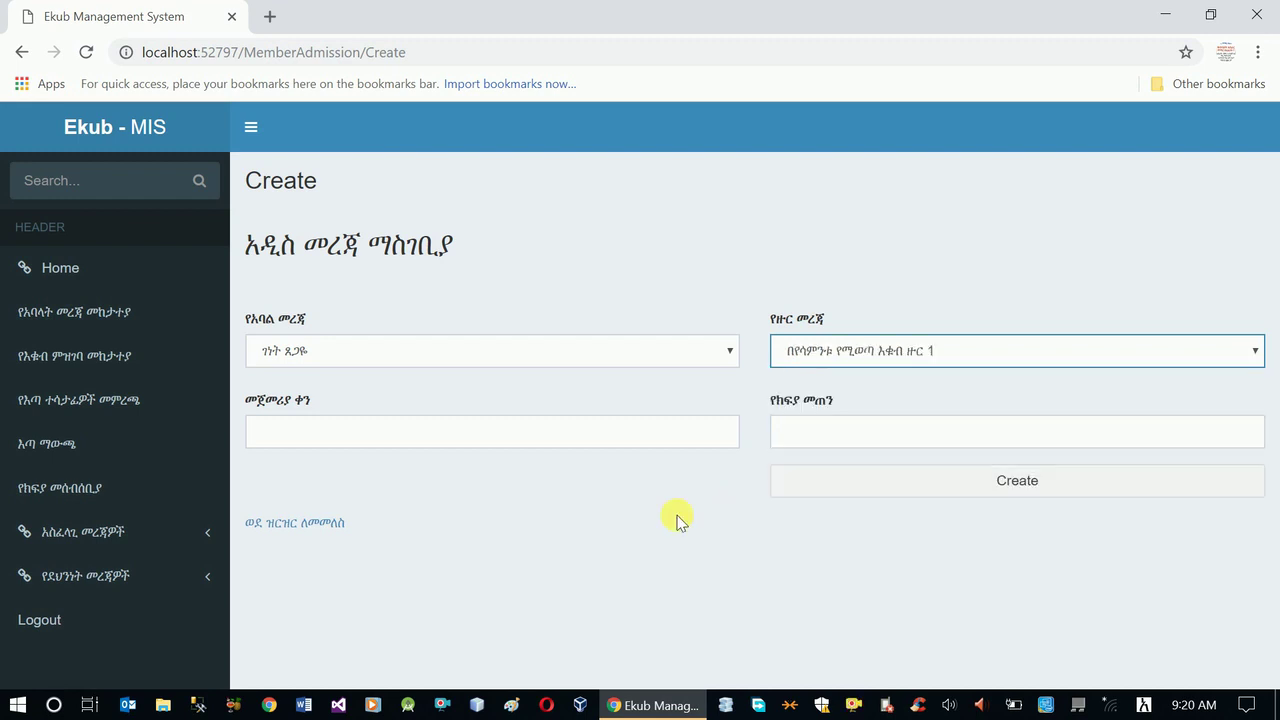
- Set start date 2/2/2011 and amount 2000, then save the enrolment
{"action": "left_click", "coordinate": [604, 438]}
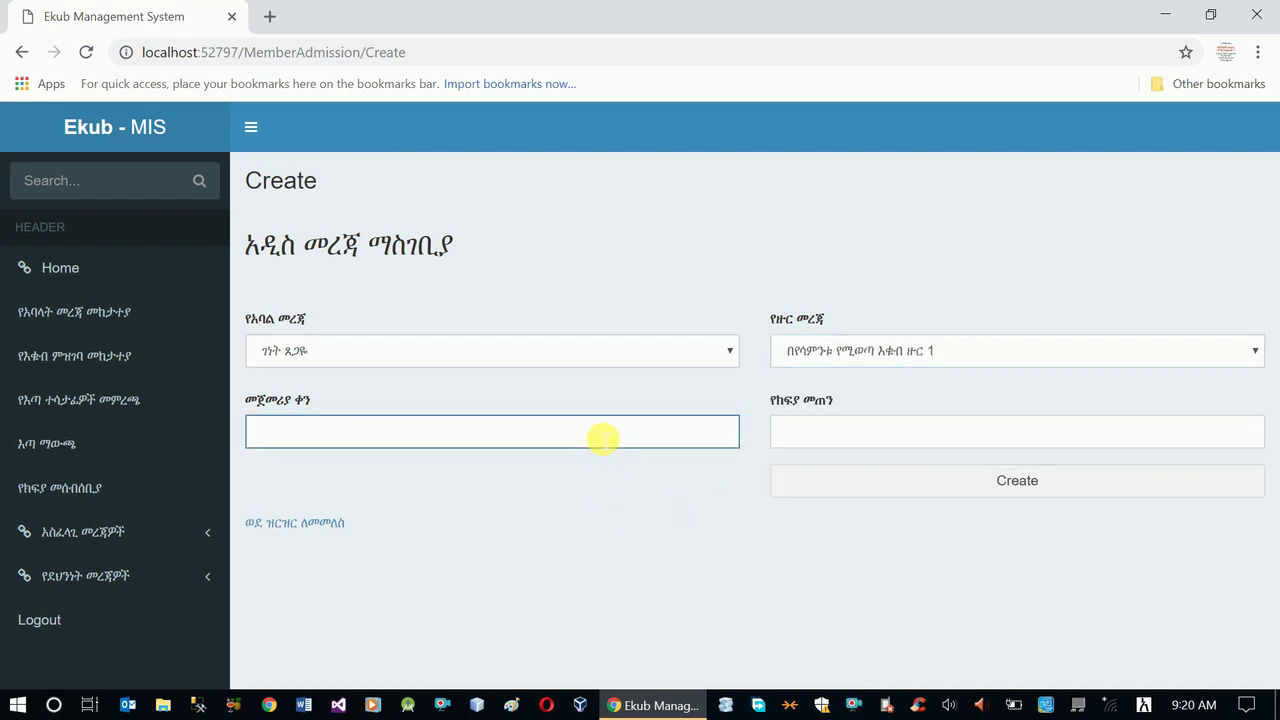
{"action": "type", "text": "2/2/2010"}
{"action": "key", "text": "BackSpace"}
{"action": "type", "text": "1"}
{"action": "key", "text": "ctrl+a"}
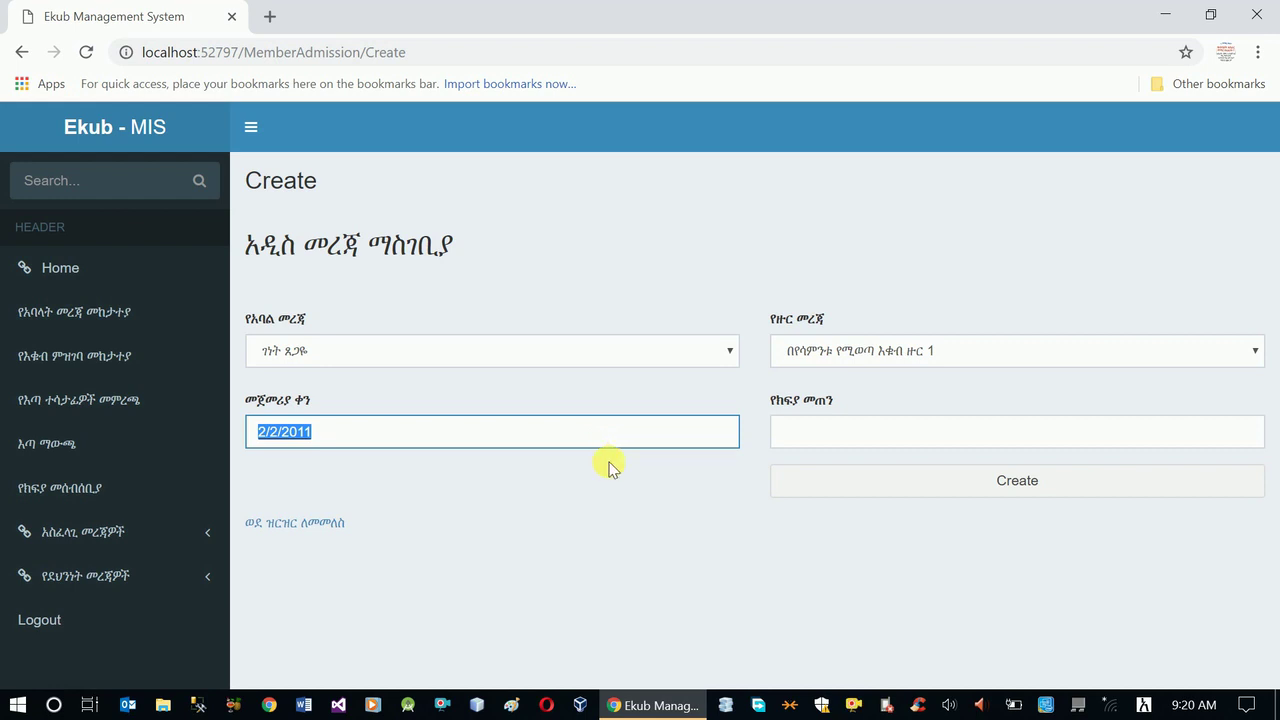
{"action": "left_click", "coordinate": [830, 438]}
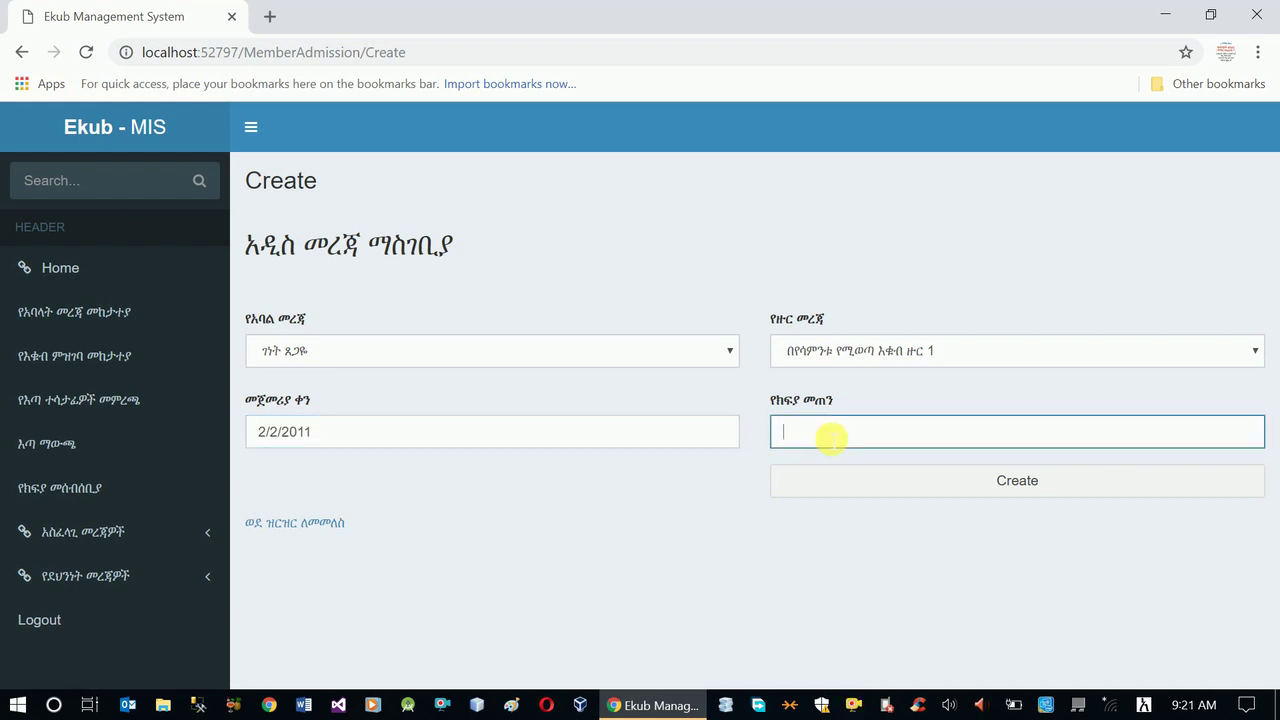
{"action": "type", "text": "2000"}
{"action": "left_click", "coordinate": [883, 482]}
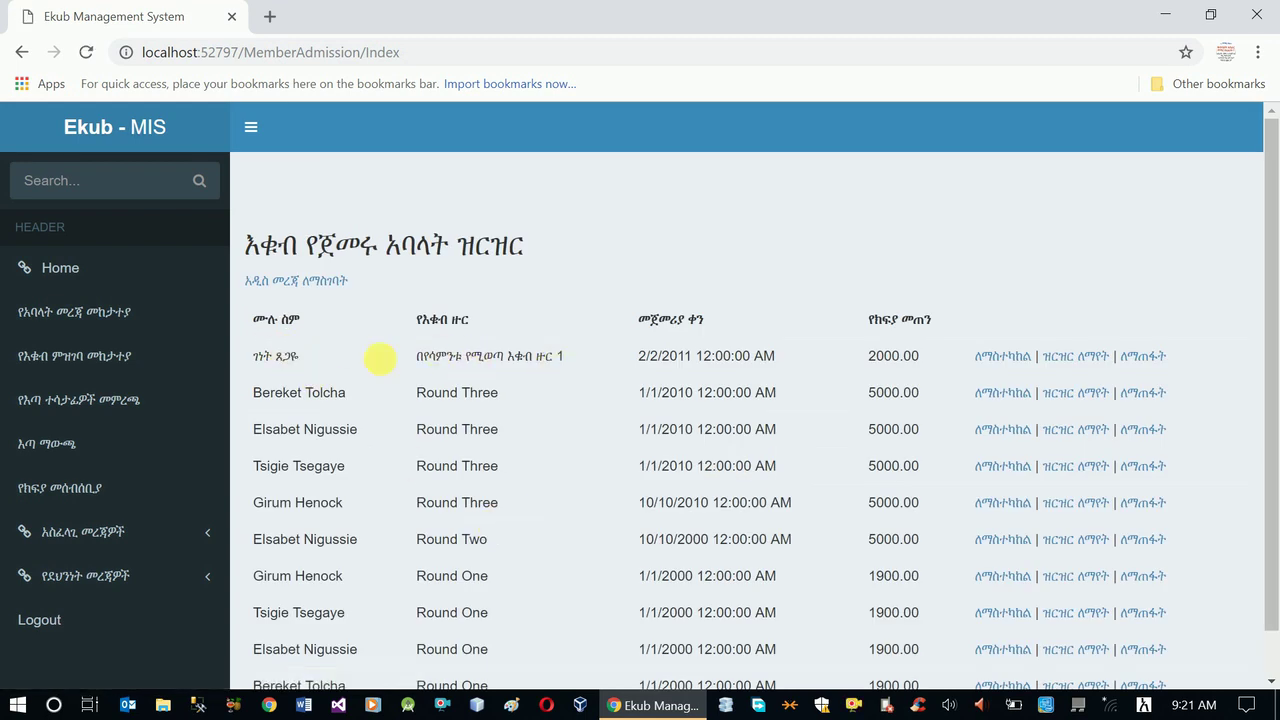
{"action": "scroll", "coordinate": [385, 400], "scroll_direction": "down", "scroll_amount": 1}
{"action": "scroll", "coordinate": [462, 437], "scroll_direction": "up", "scroll_amount": 1}
- Enrol the second member in the weekly round 1 from 2/2/2011 paying 2000
{"action": "left_click", "coordinate": [331, 281]}
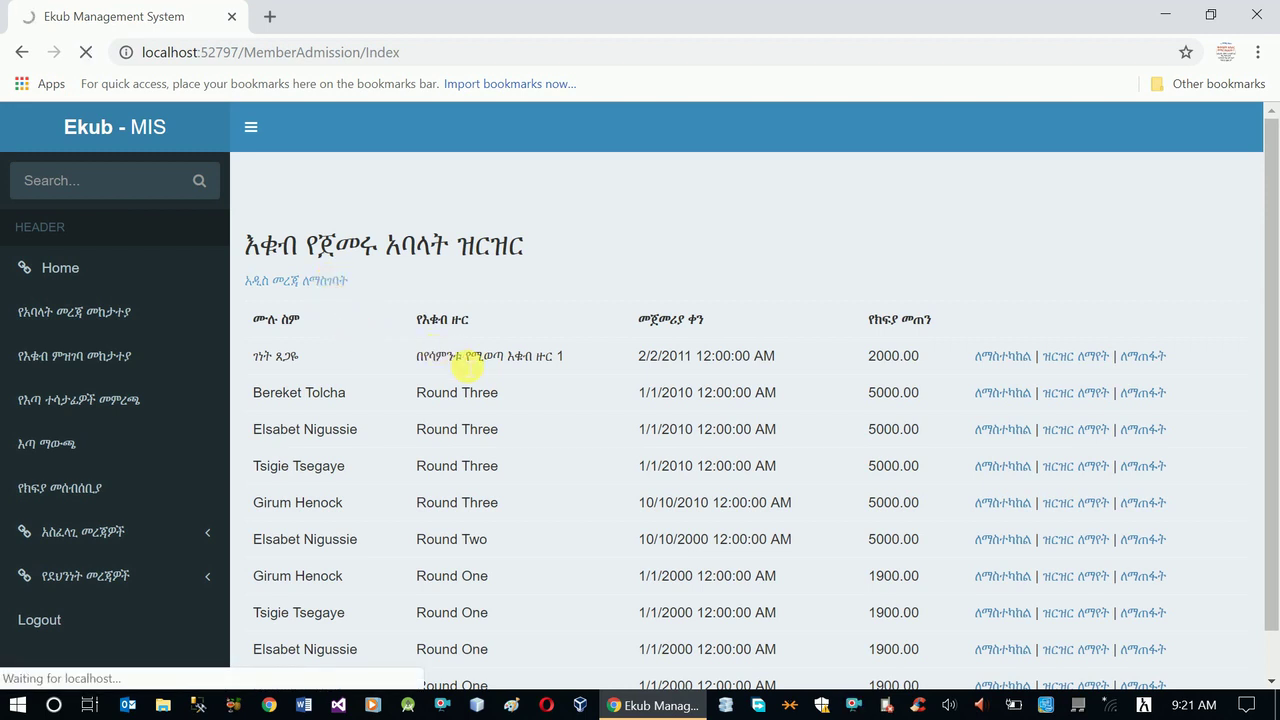
{"action": "left_click", "coordinate": [430, 358]}
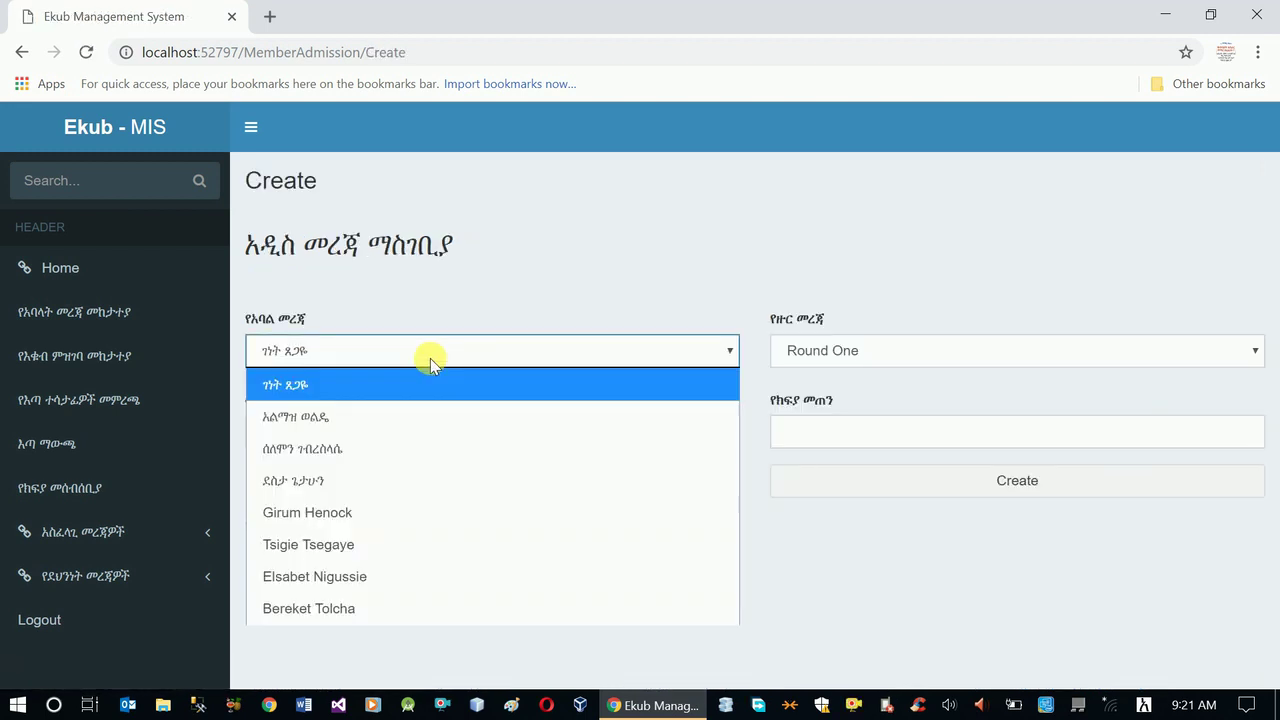
{"action": "left_click", "coordinate": [430, 416]}
{"action": "left_click", "coordinate": [843, 345]}
{"action": "left_click", "coordinate": [795, 478]}
{"action": "left_click", "coordinate": [657, 432]}
{"action": "left_click", "coordinate": [366, 468]}
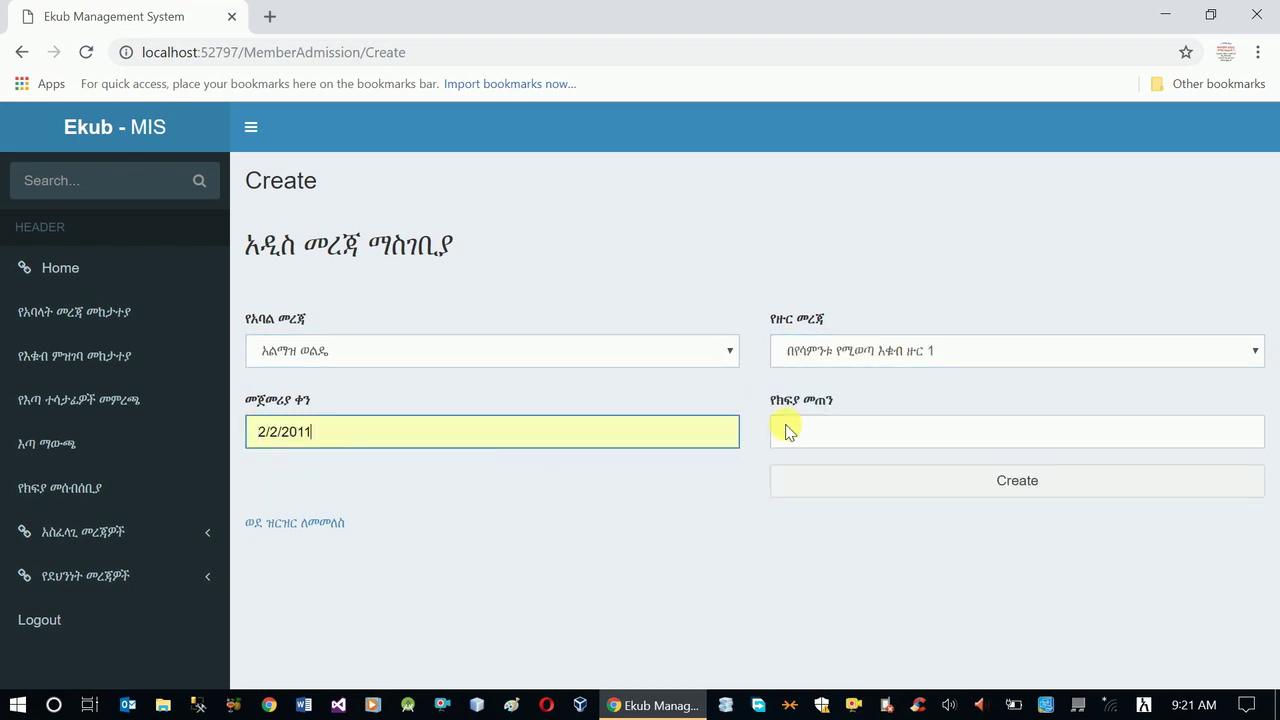
{"action": "left_click", "coordinate": [875, 432]}
{"action": "left_click", "coordinate": [837, 470]}
{"action": "left_click", "coordinate": [937, 486]}
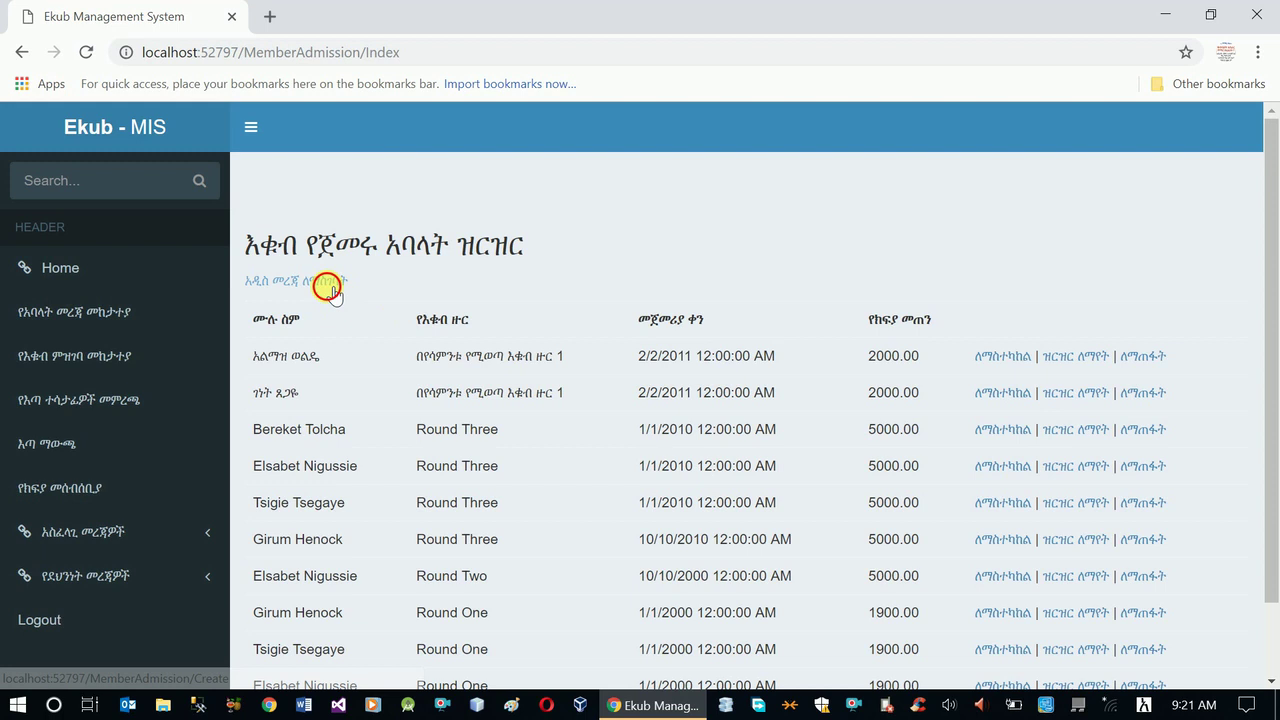
- Enrol the third member in the weekly round 1 from 2/2/2011 paying 2000
{"action": "left_click", "coordinate": [328, 285]}
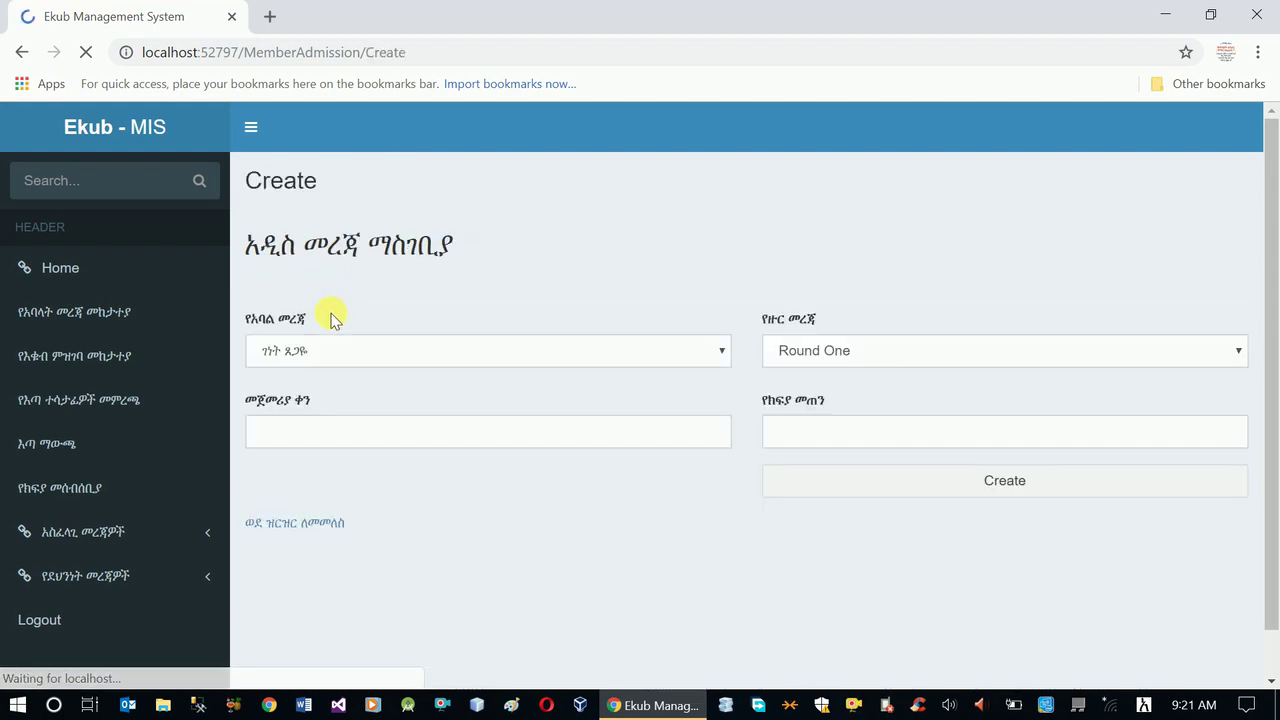
{"action": "left_click", "coordinate": [336, 360]}
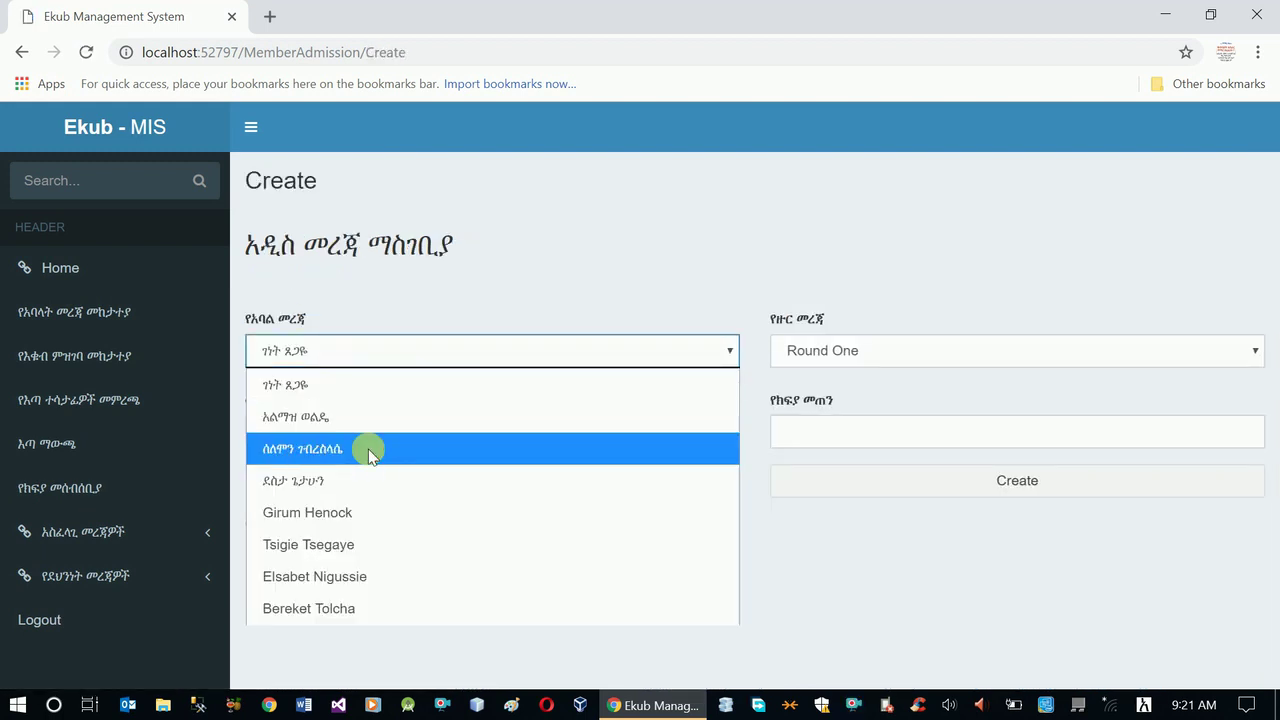
{"action": "left_click", "coordinate": [369, 449]}
{"action": "left_click", "coordinate": [877, 362]}
{"action": "left_click", "coordinate": [840, 480]}
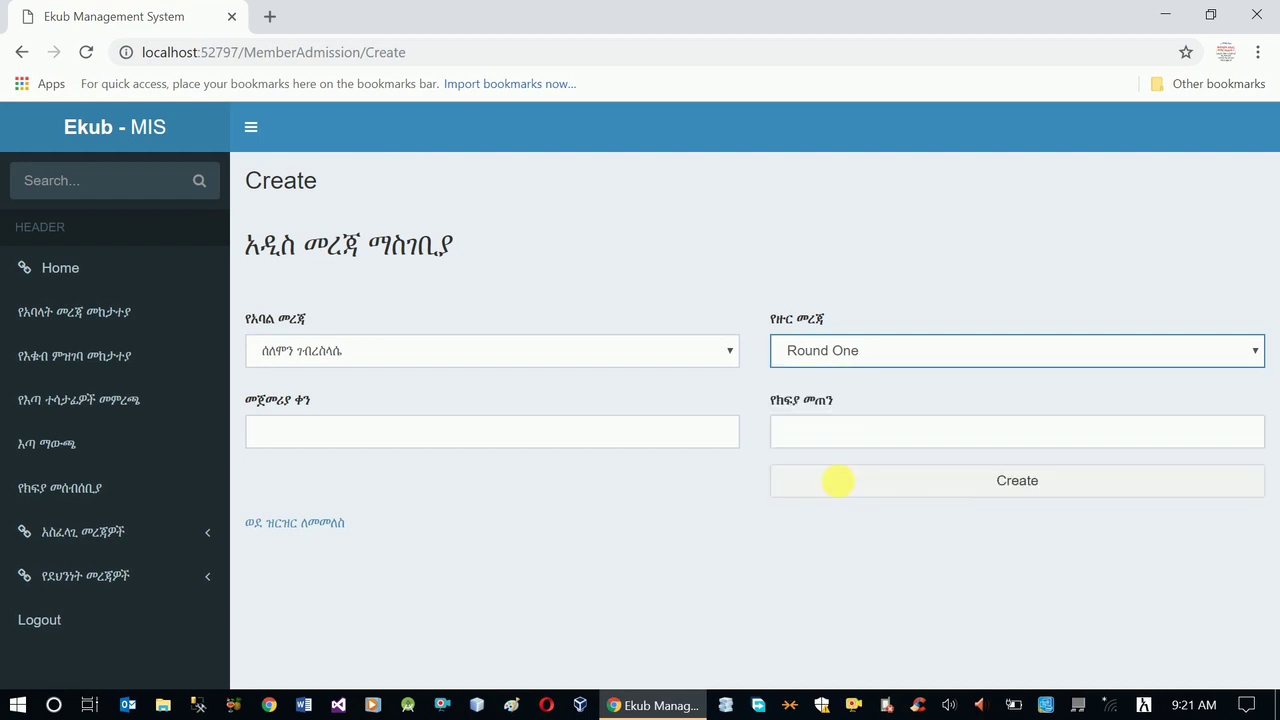
{"action": "left_click", "coordinate": [640, 430]}
{"action": "left_click", "coordinate": [306, 476]}
{"action": "left_click", "coordinate": [847, 431]}
{"action": "left_click", "coordinate": [801, 477]}
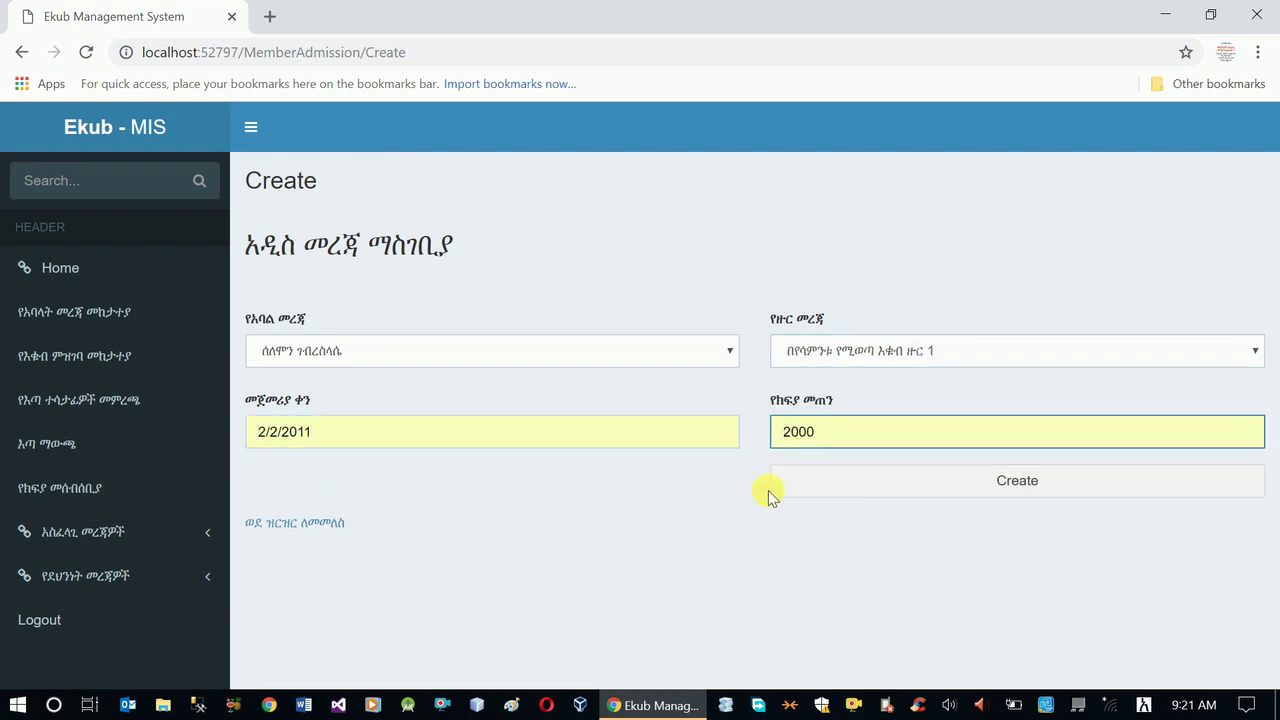
{"action": "left_click", "coordinate": [847, 492]}
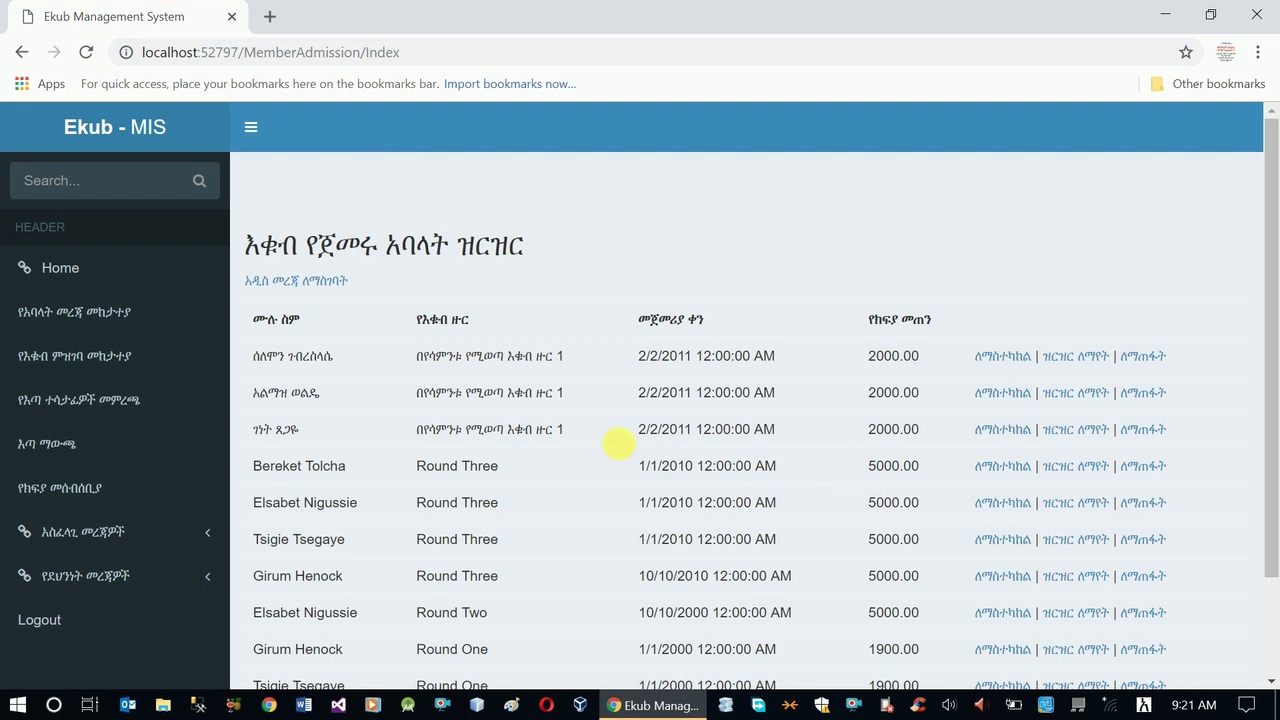
- Admit one more member to the weekly round 1, starting 2/2/2011 at 2000
{"action": "left_click", "coordinate": [325, 283]}
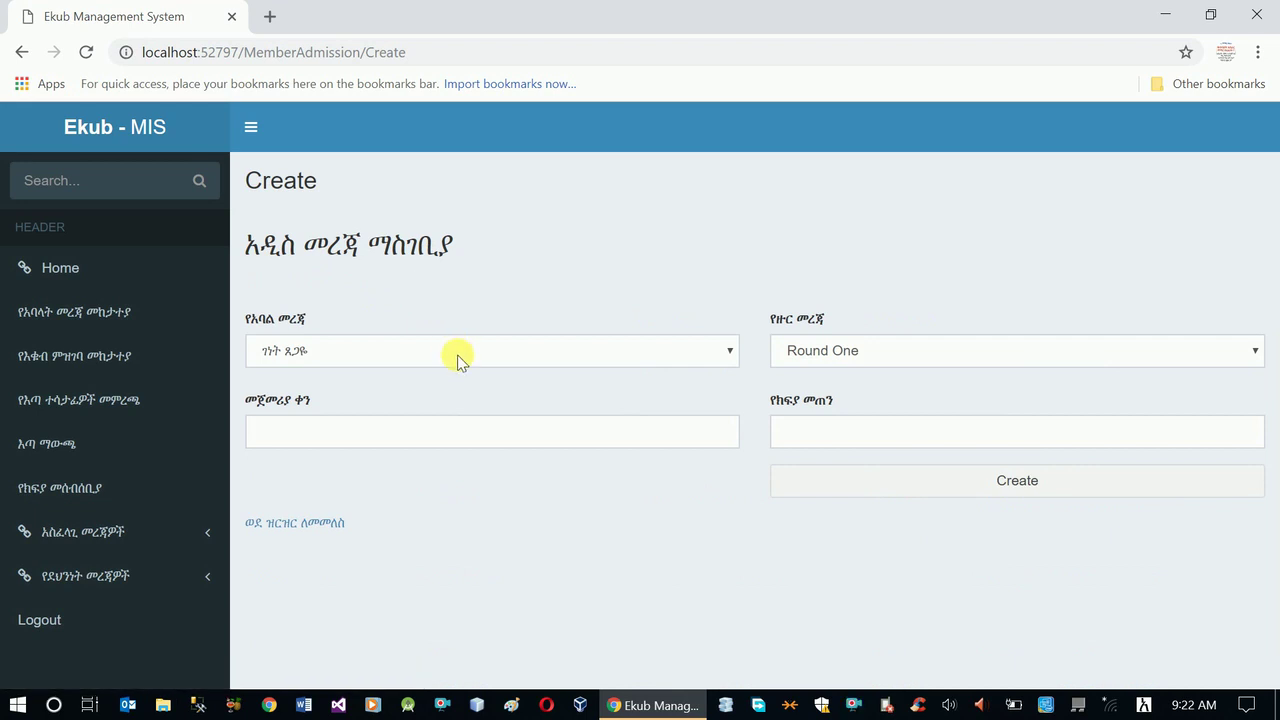
{"action": "left_click", "coordinate": [457, 352]}
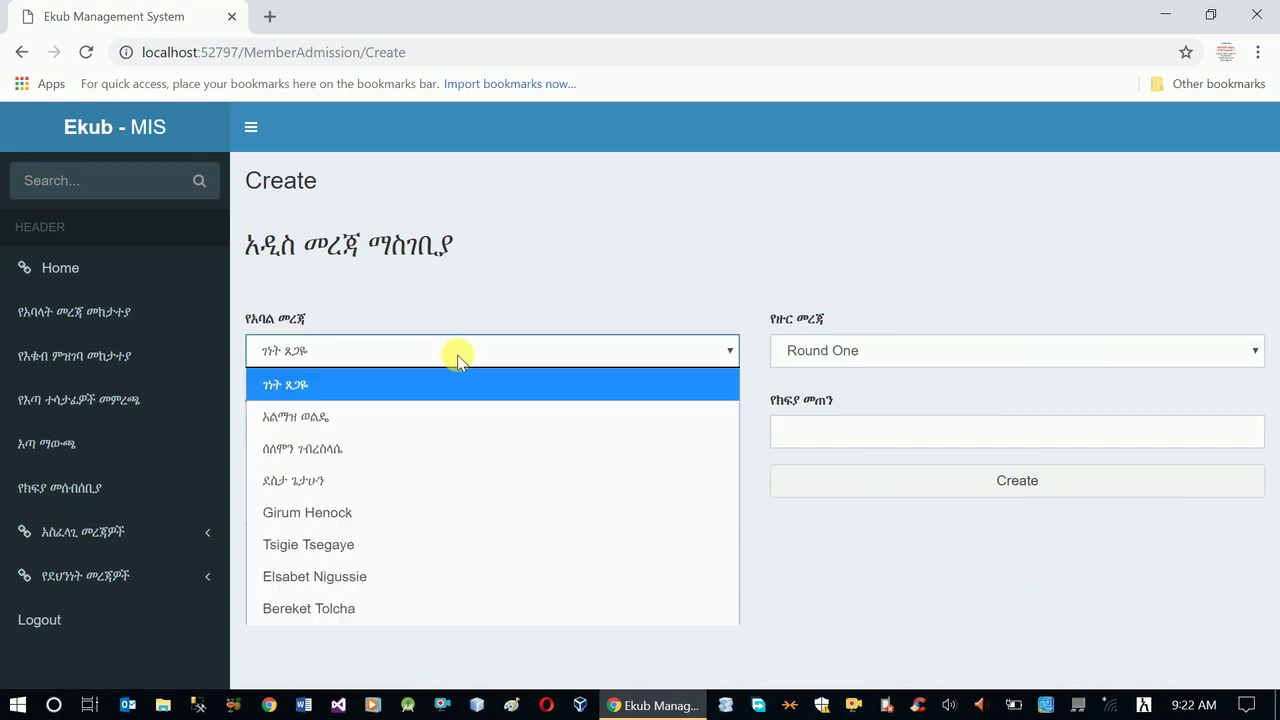
{"action": "left_click", "coordinate": [461, 479]}
{"action": "left_click", "coordinate": [830, 347]}
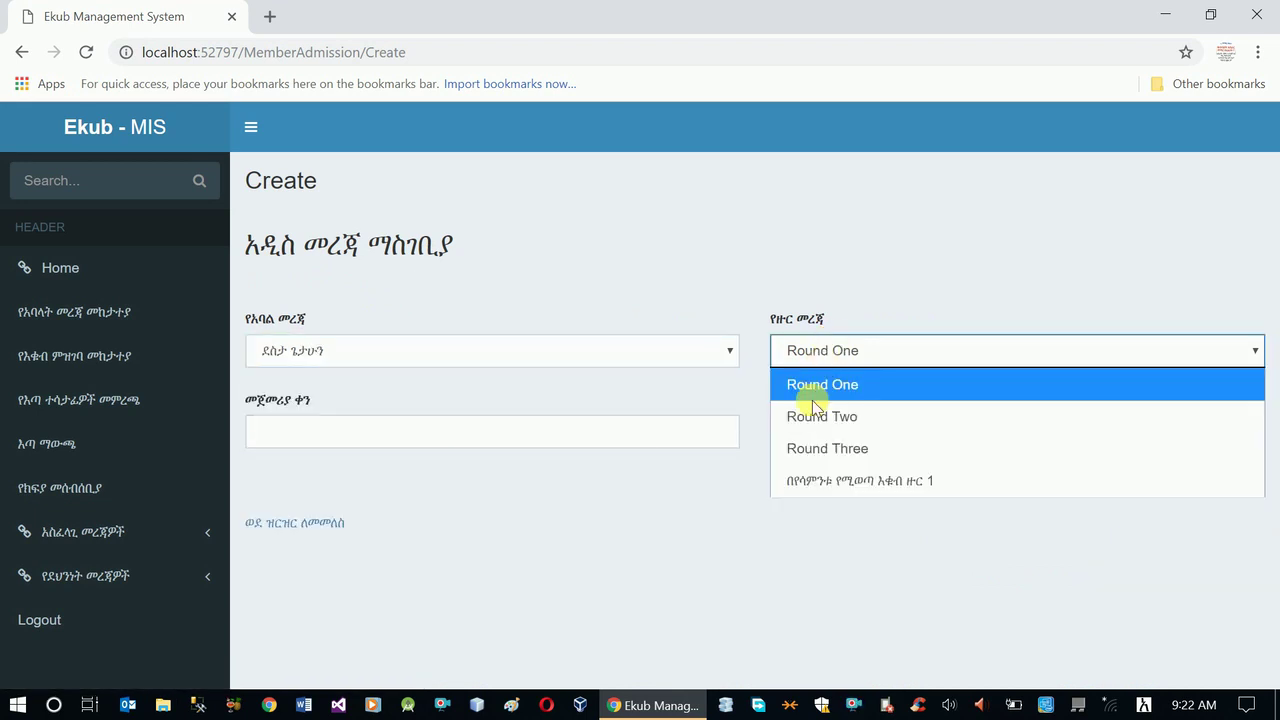
{"action": "left_click", "coordinate": [814, 480]}
{"action": "left_click", "coordinate": [657, 430]}
{"action": "left_click", "coordinate": [332, 474]}
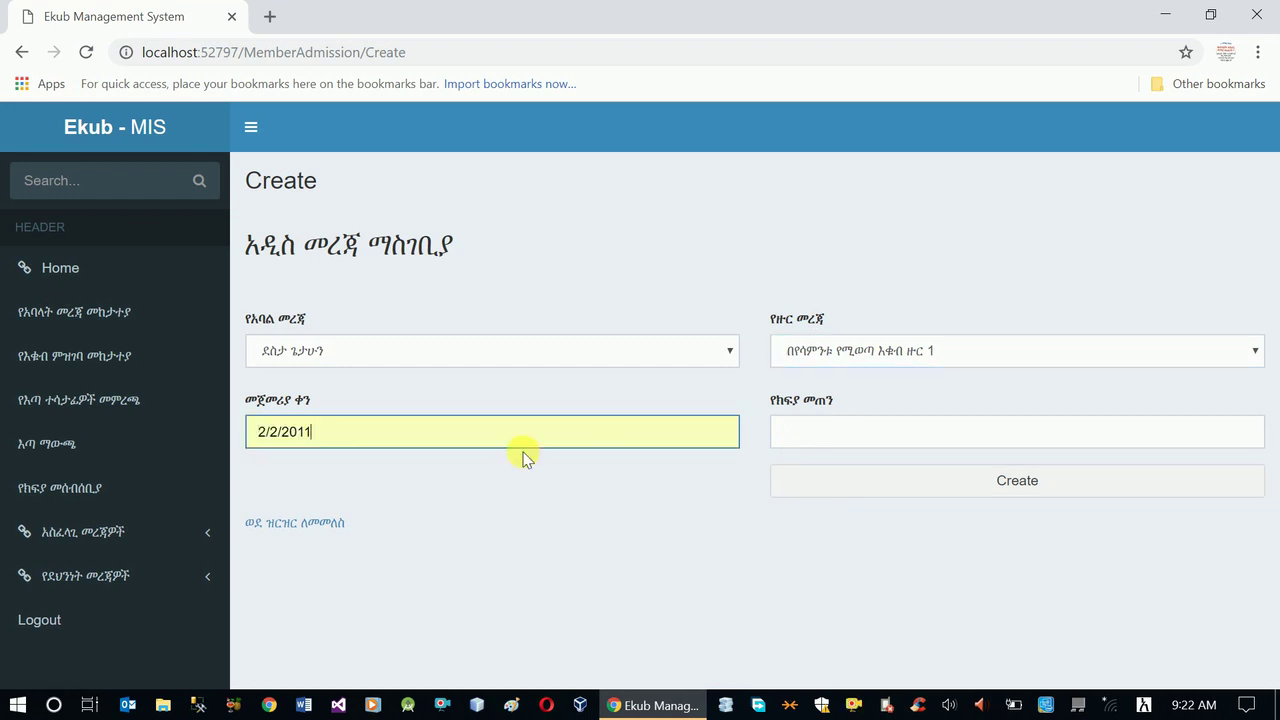
{"action": "left_click", "coordinate": [823, 434]}
{"action": "left_click", "coordinate": [786, 474]}
{"action": "left_click", "coordinate": [922, 490]}
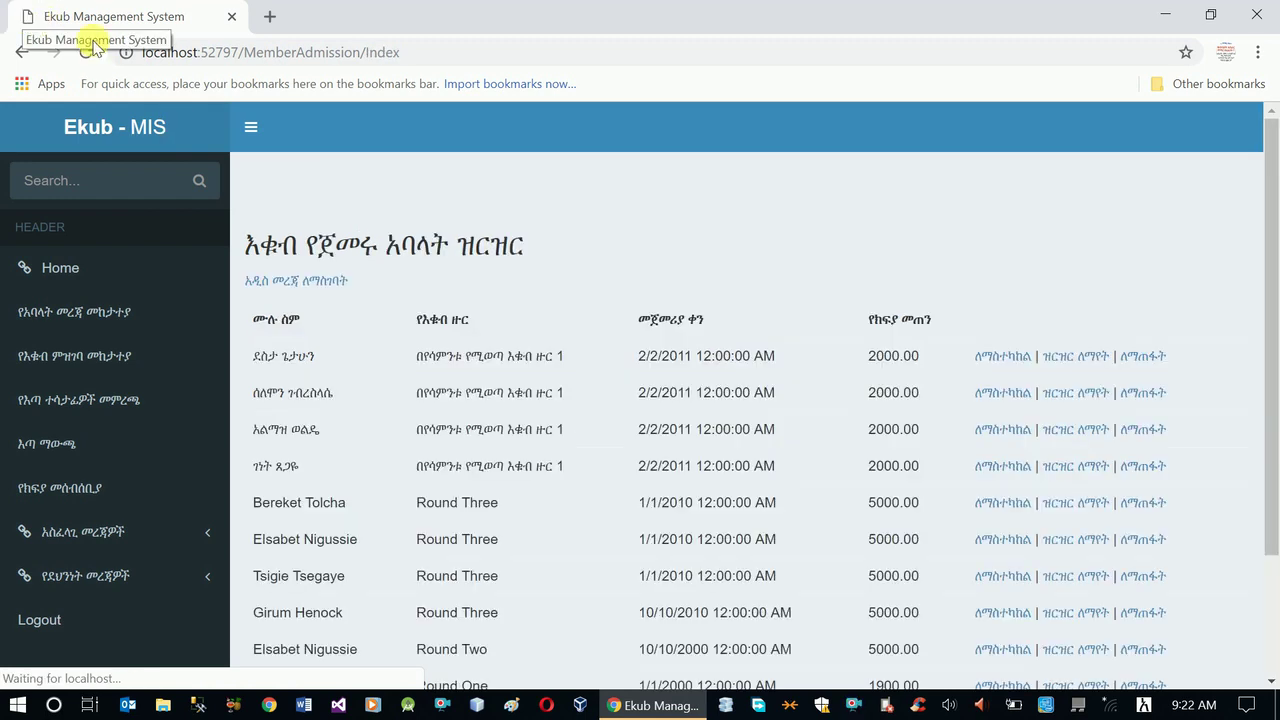
- Open the lottery (እጣ ማውጫ) page listing the four draw-eligible members with their phone numbers
{"action": "scroll", "coordinate": [360, 320], "scroll_direction": "down", "scroll_amount": 1}
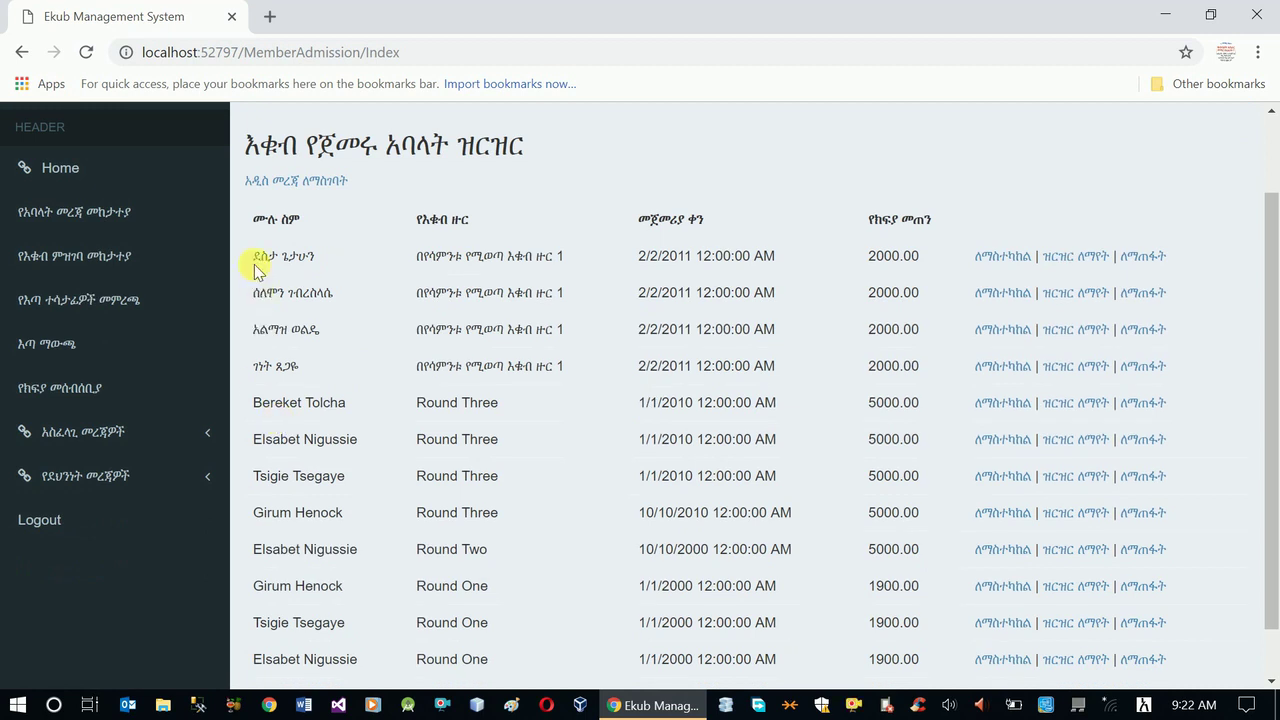
{"action": "left_click_drag", "start_coordinate": [254, 256], "coordinate": [540, 370]}
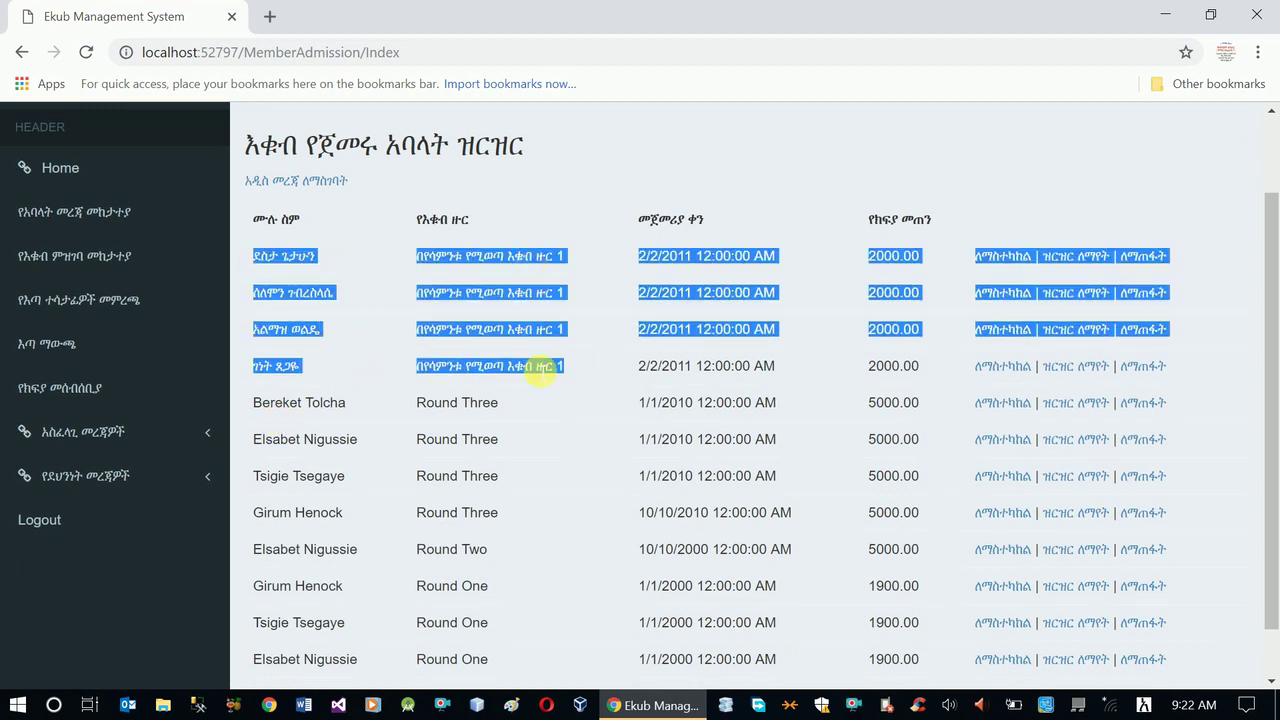
{"action": "left_click", "coordinate": [838, 285]}
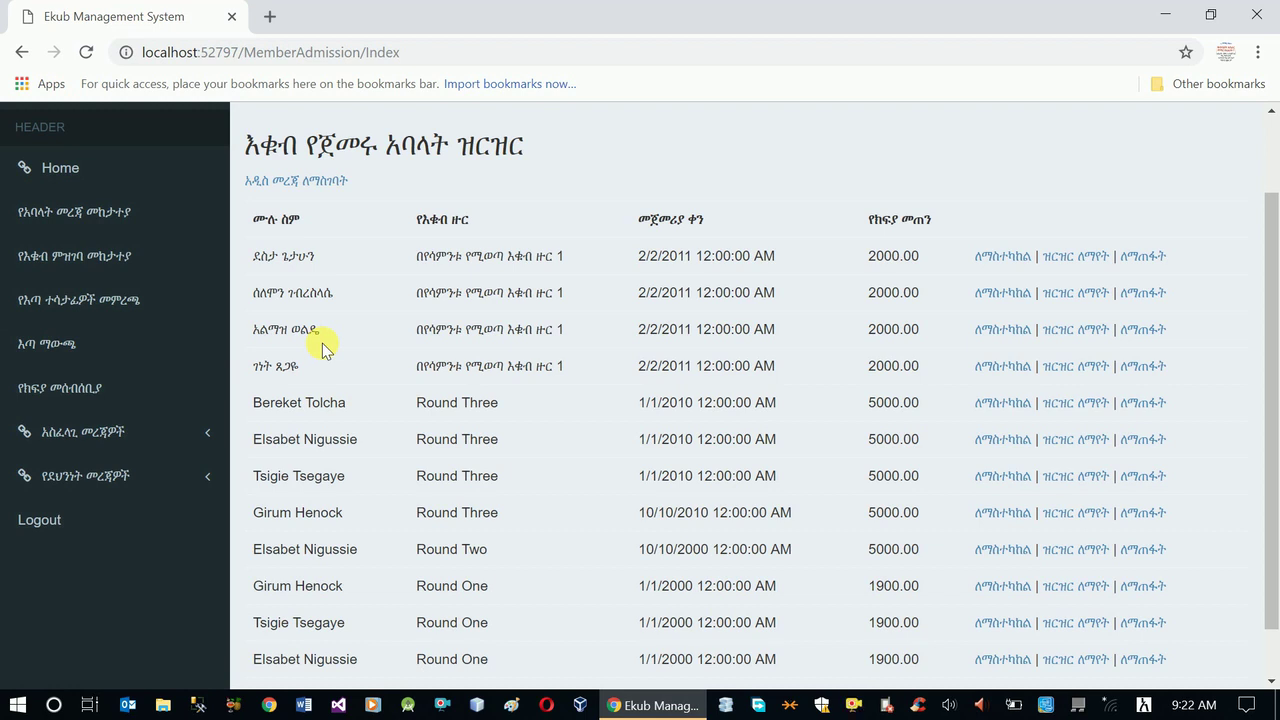
{"action": "left_click", "coordinate": [70, 343]}
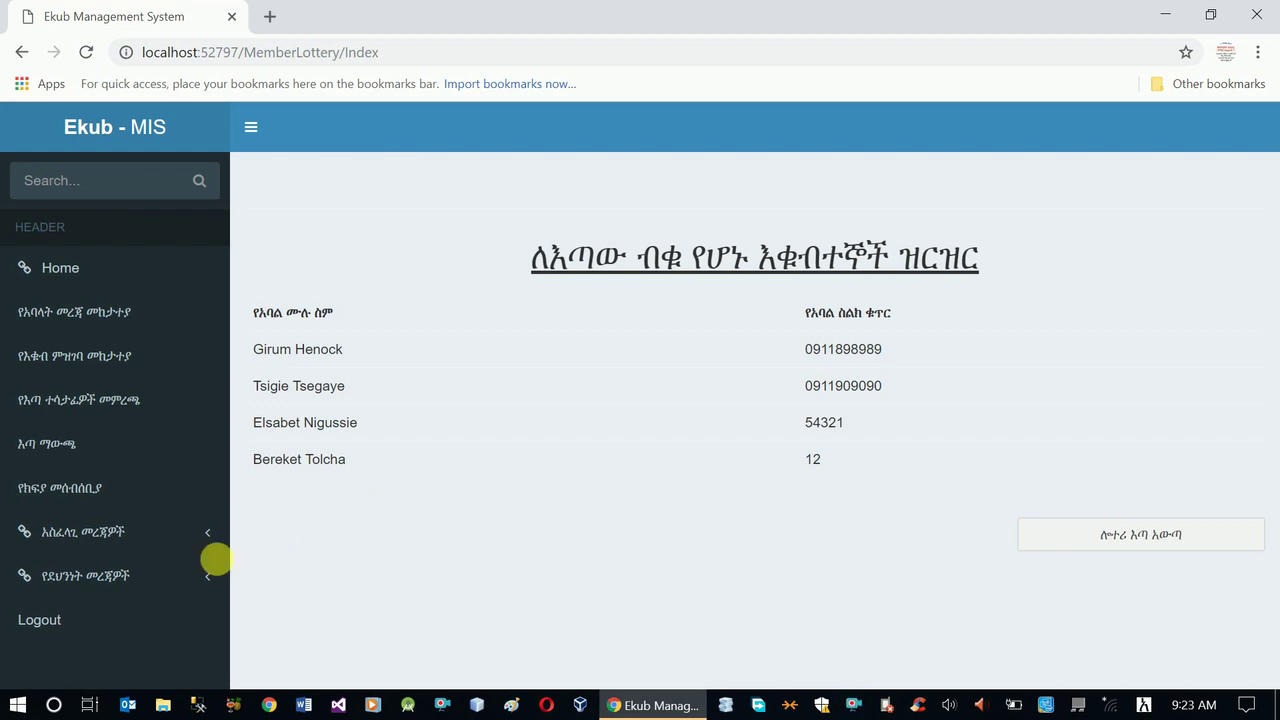
- Expand the አስፈላጊ መረጃዎች sidebar group and go to the payment collection page
{"action": "left_click", "coordinate": [110, 542]}
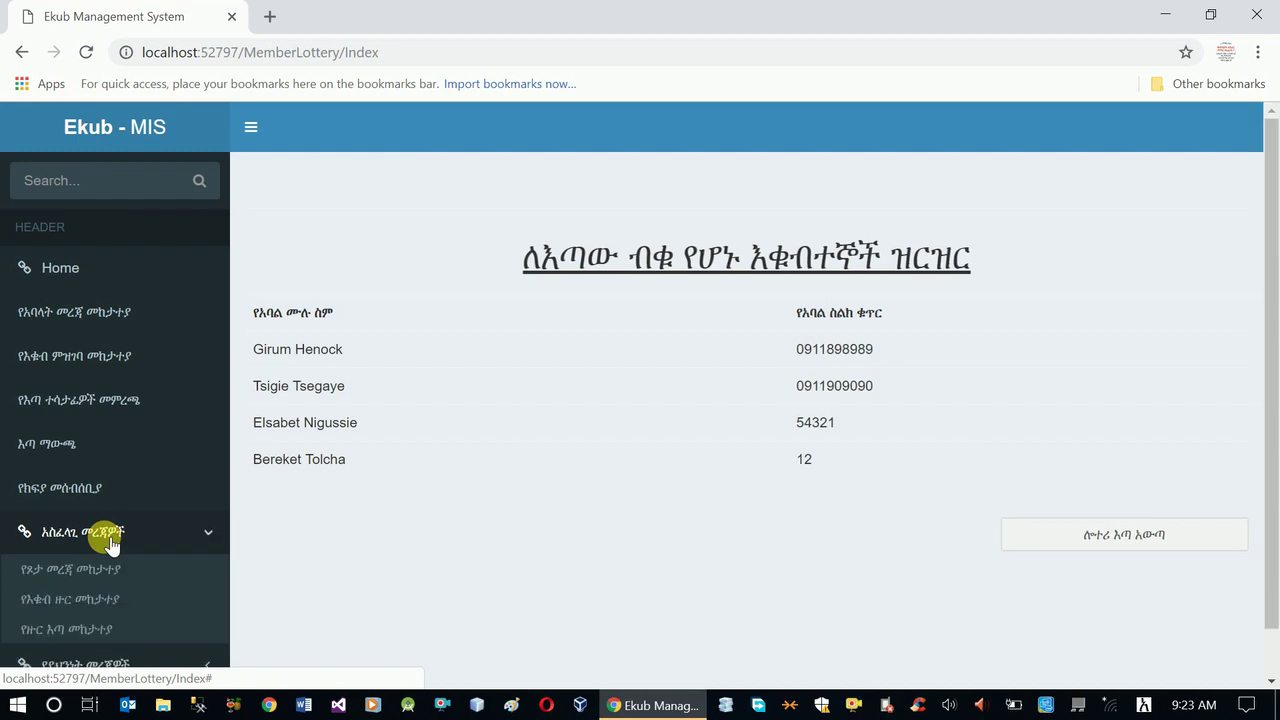
{"action": "scroll", "coordinate": [110, 545], "scroll_direction": "down", "scroll_amount": 1}
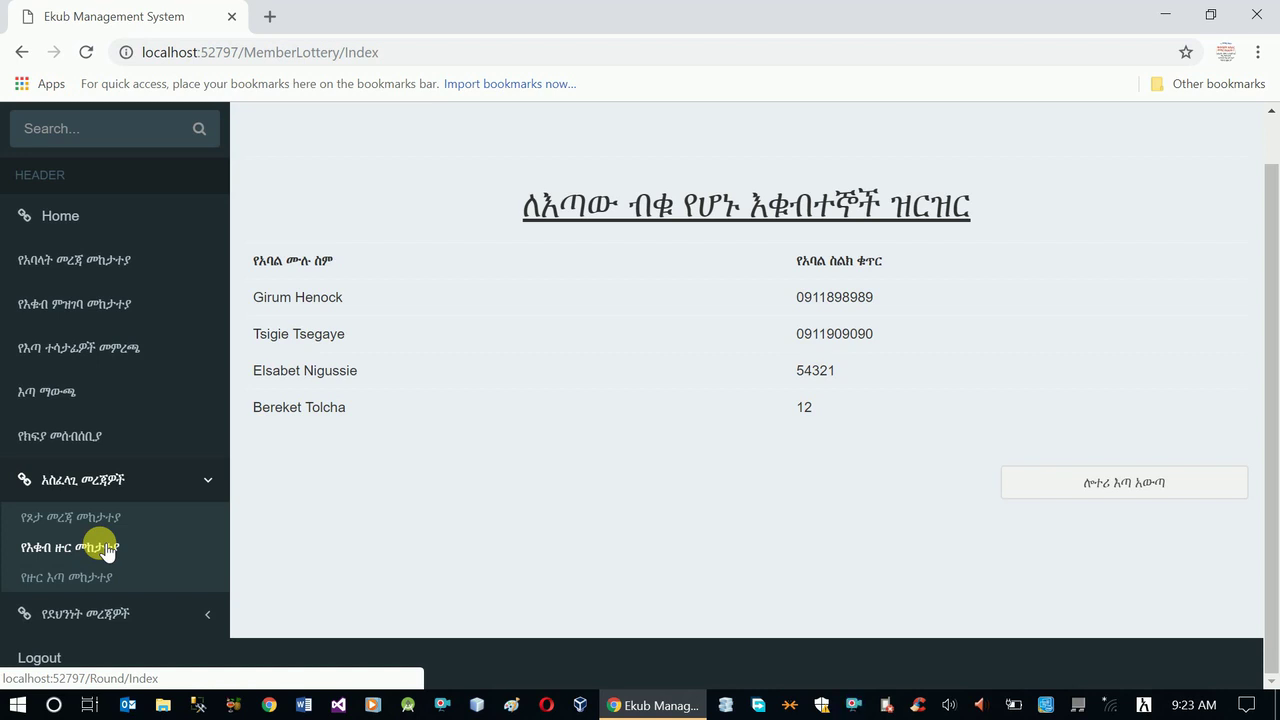
{"action": "left_click", "coordinate": [78, 446]}
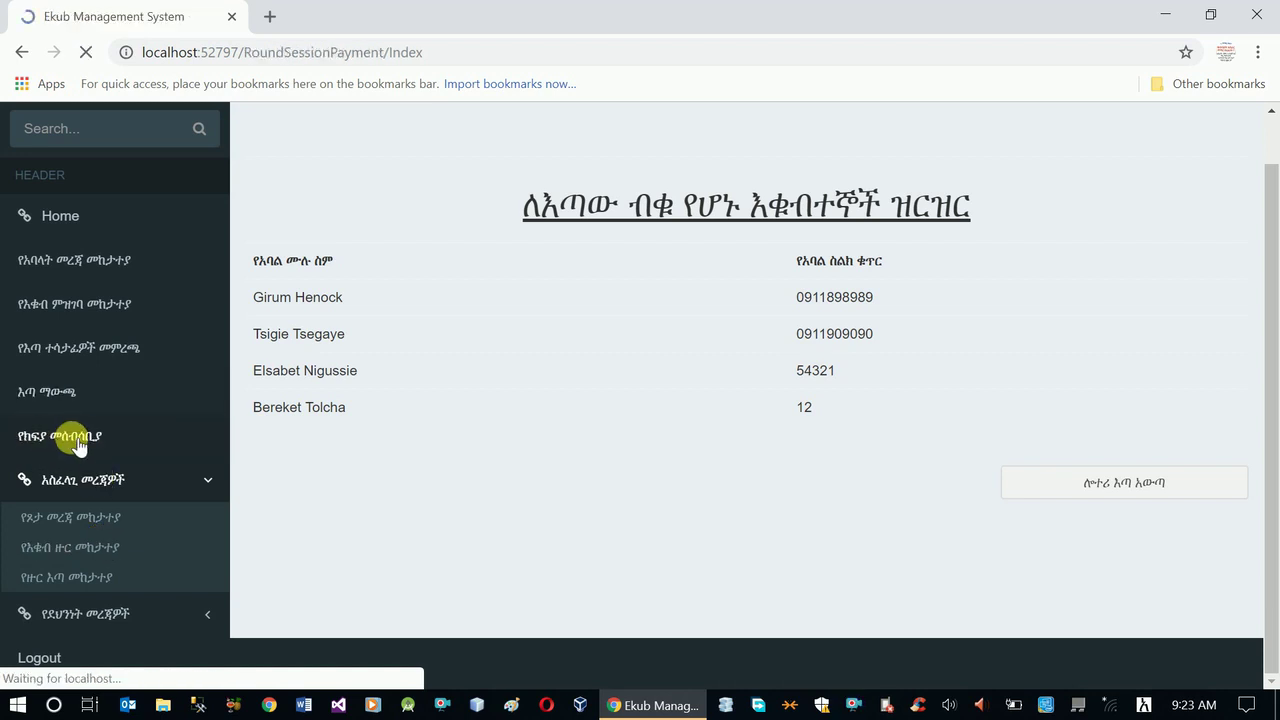
- Start a new round payment with the first member, owing 2000.0000, as payer; the round list is empty
{"action": "left_click", "coordinate": [300, 284]}
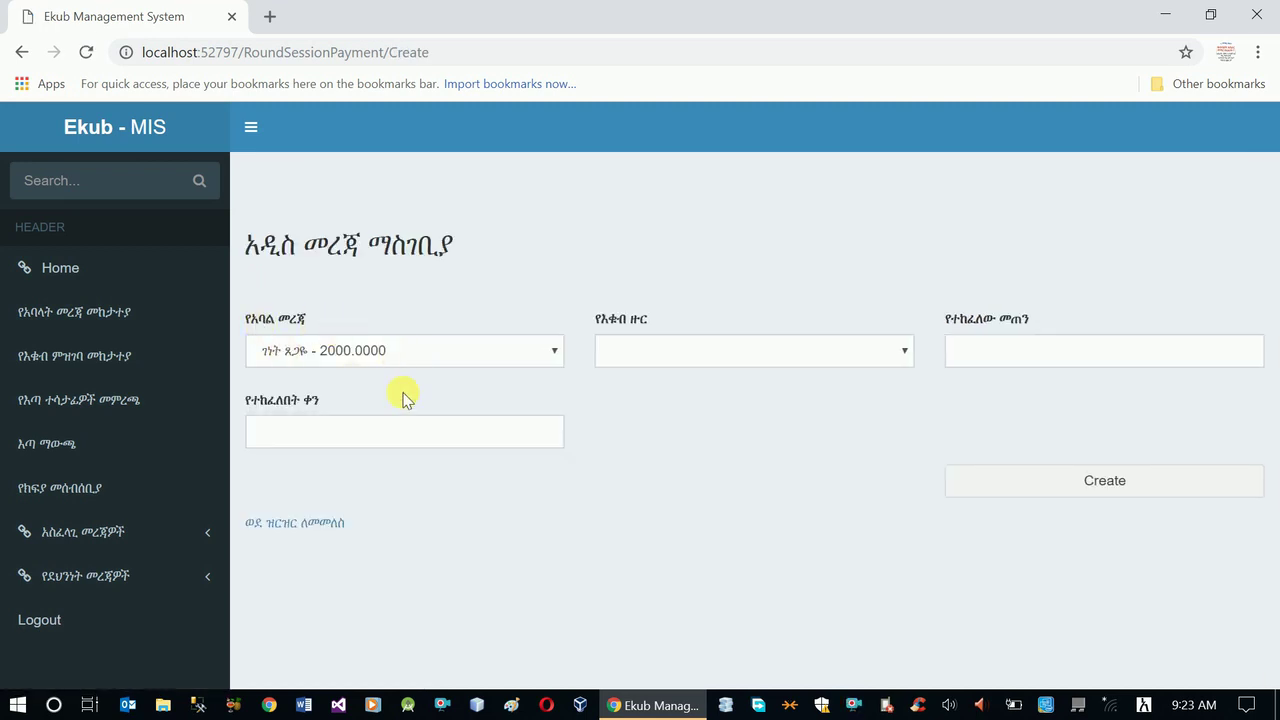
{"action": "left_click", "coordinate": [686, 358]}
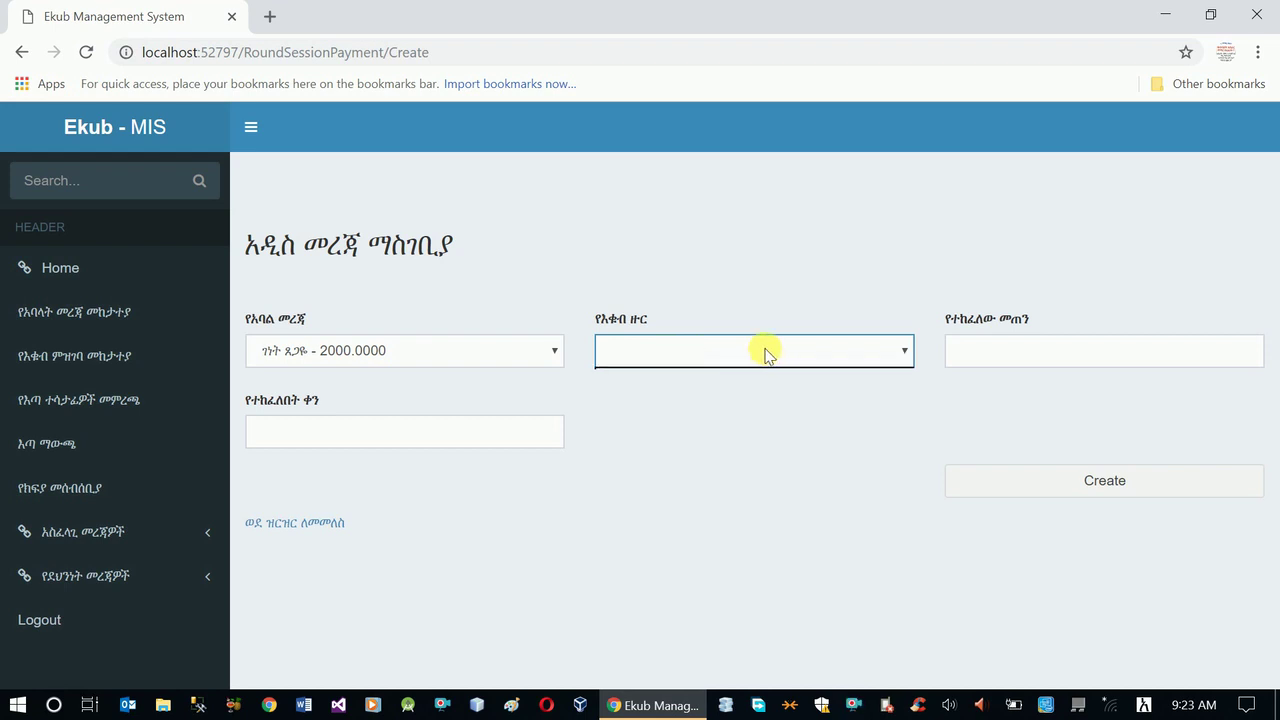
{"action": "left_click", "coordinate": [509, 348]}
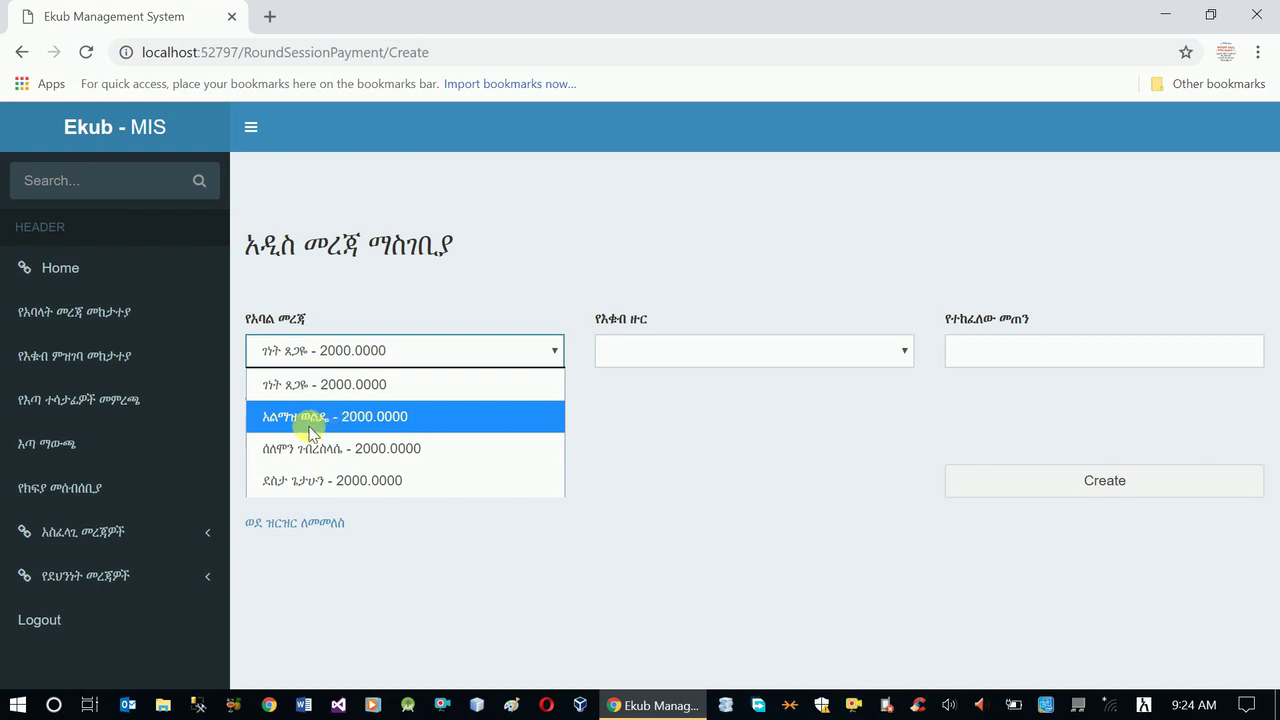
{"action": "left_click", "coordinate": [422, 393]}
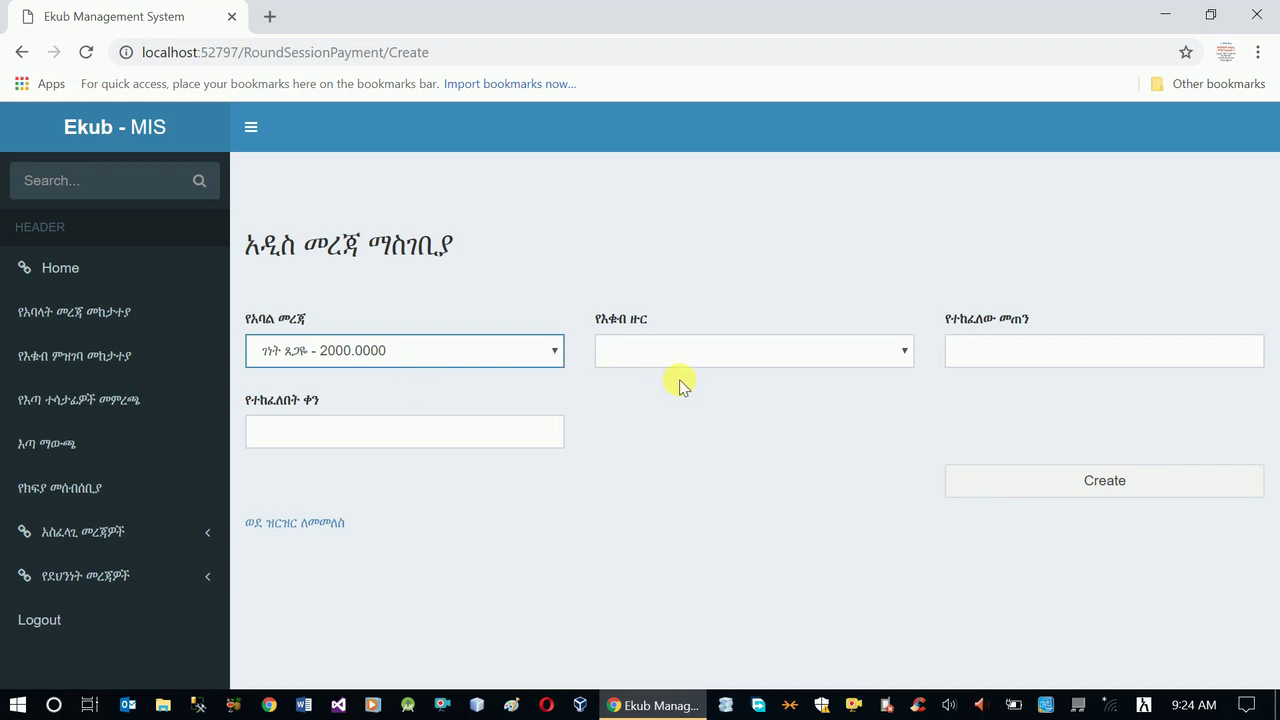
{"action": "left_click", "coordinate": [741, 358]}
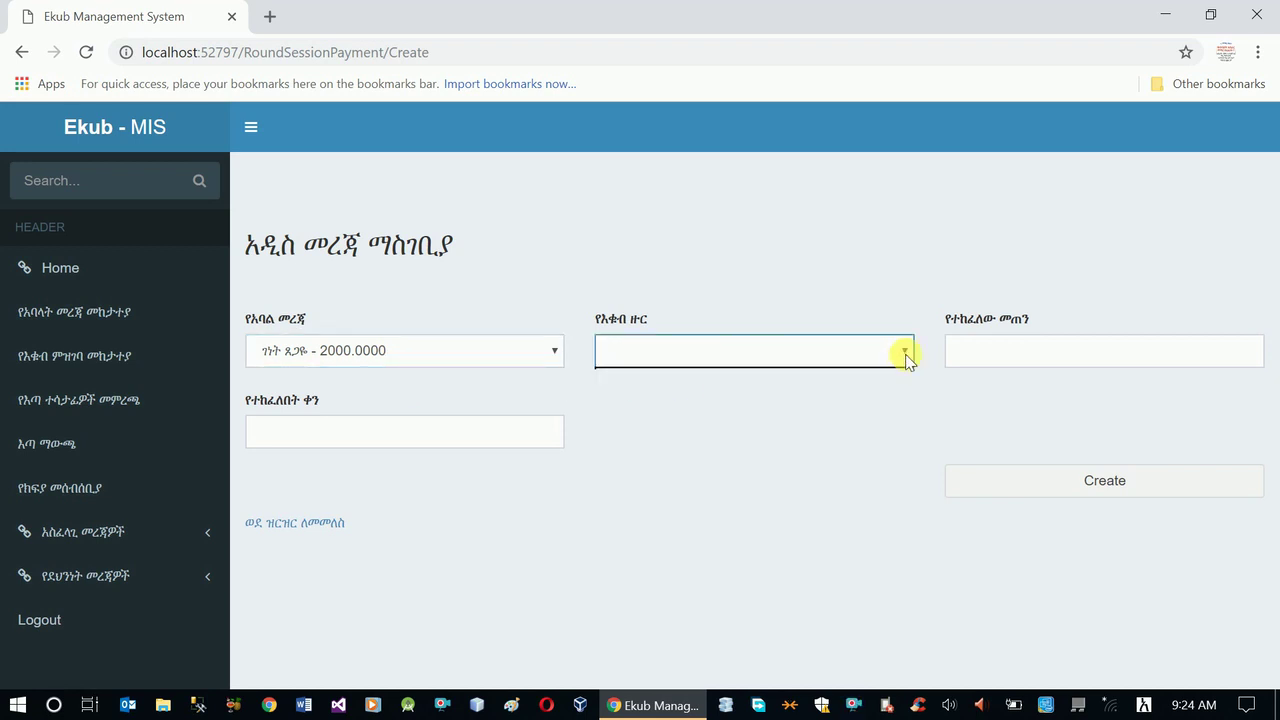
{"action": "left_click", "coordinate": [785, 400]}
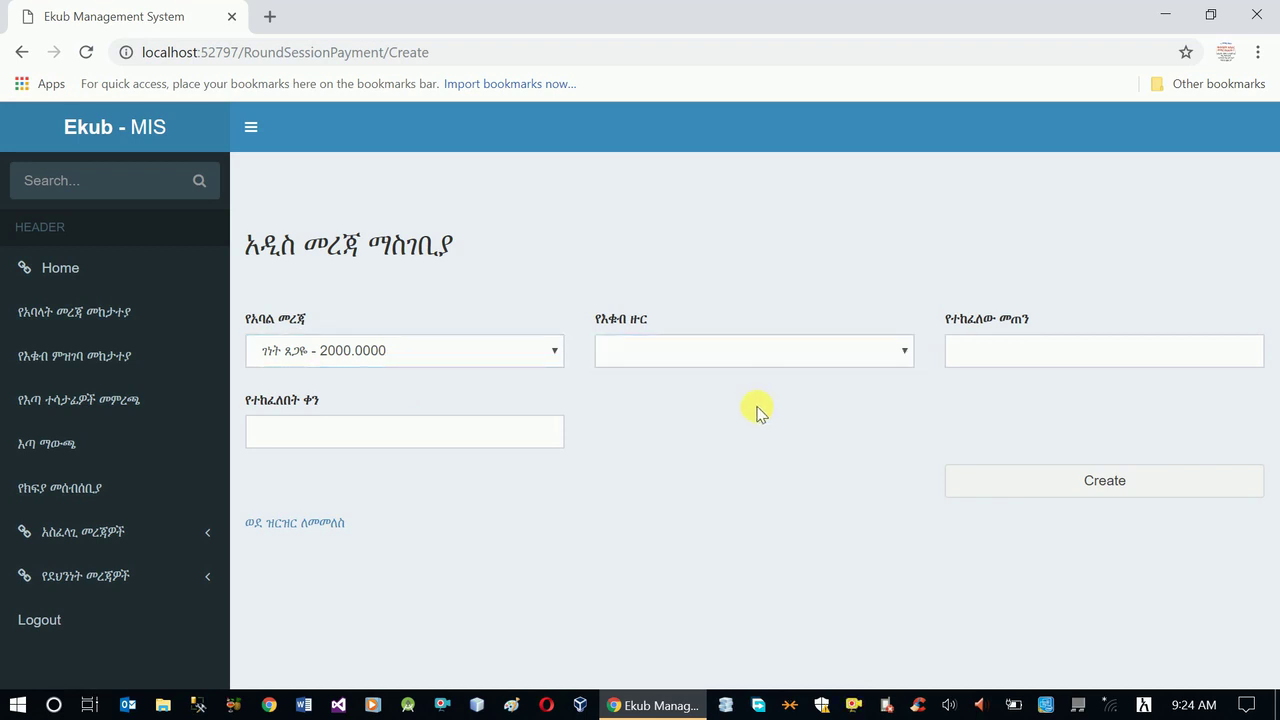
{"action": "left_click", "coordinate": [107, 533]}
{"action": "scroll", "coordinate": [120, 540], "scroll_direction": "down", "scroll_amount": 1}
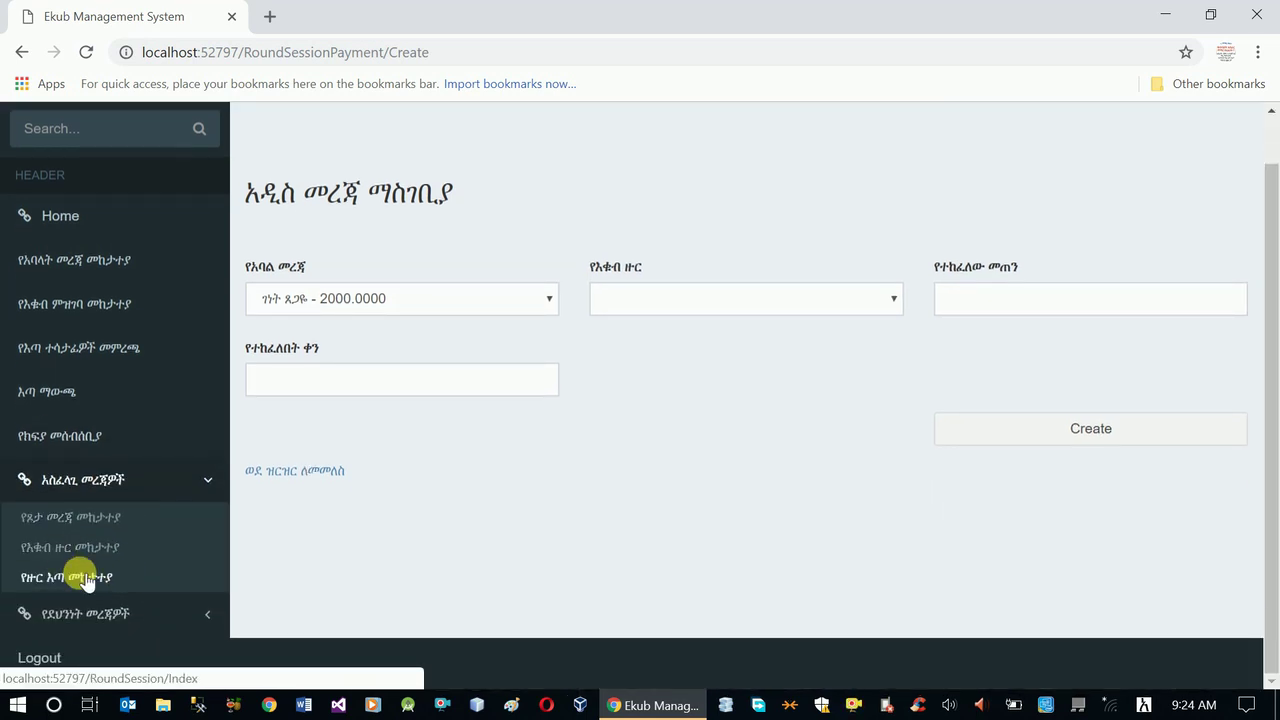
- Create payment period 'የመጀመሪያ ክፍያ' for the weekly Ekub round 1
{"action": "left_click", "coordinate": [87, 580]}
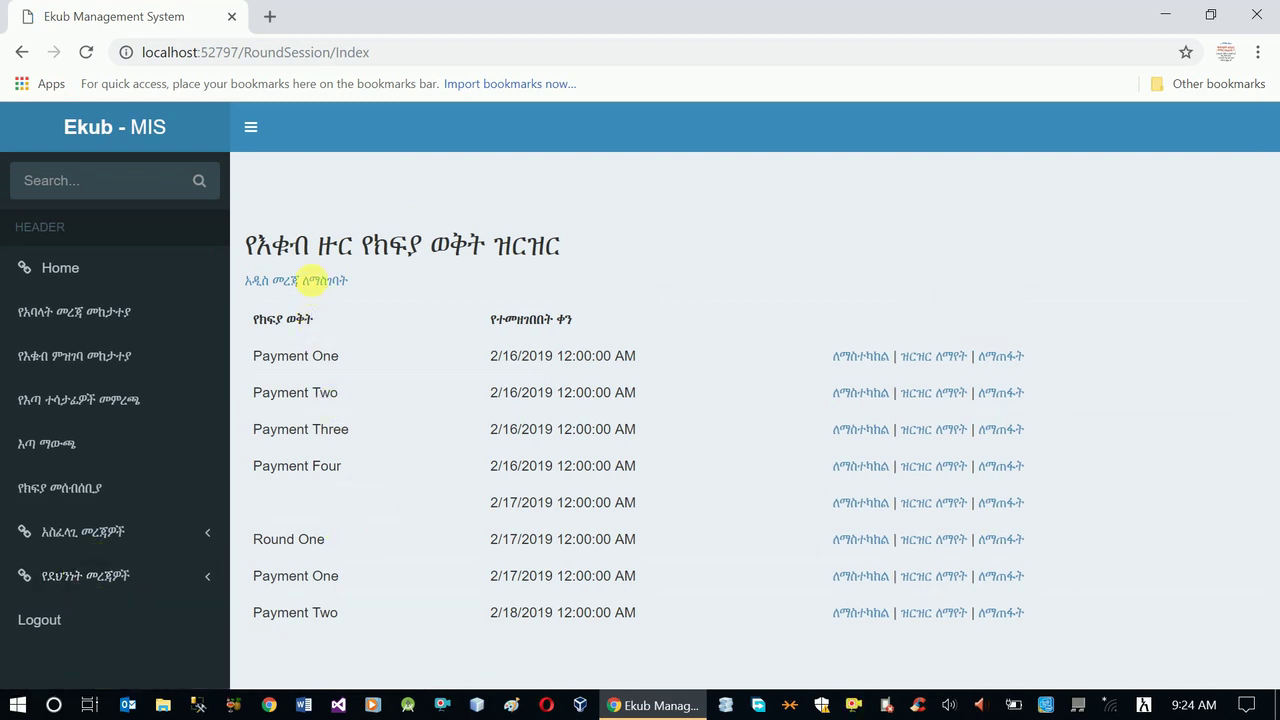
{"action": "left_click", "coordinate": [316, 284]}
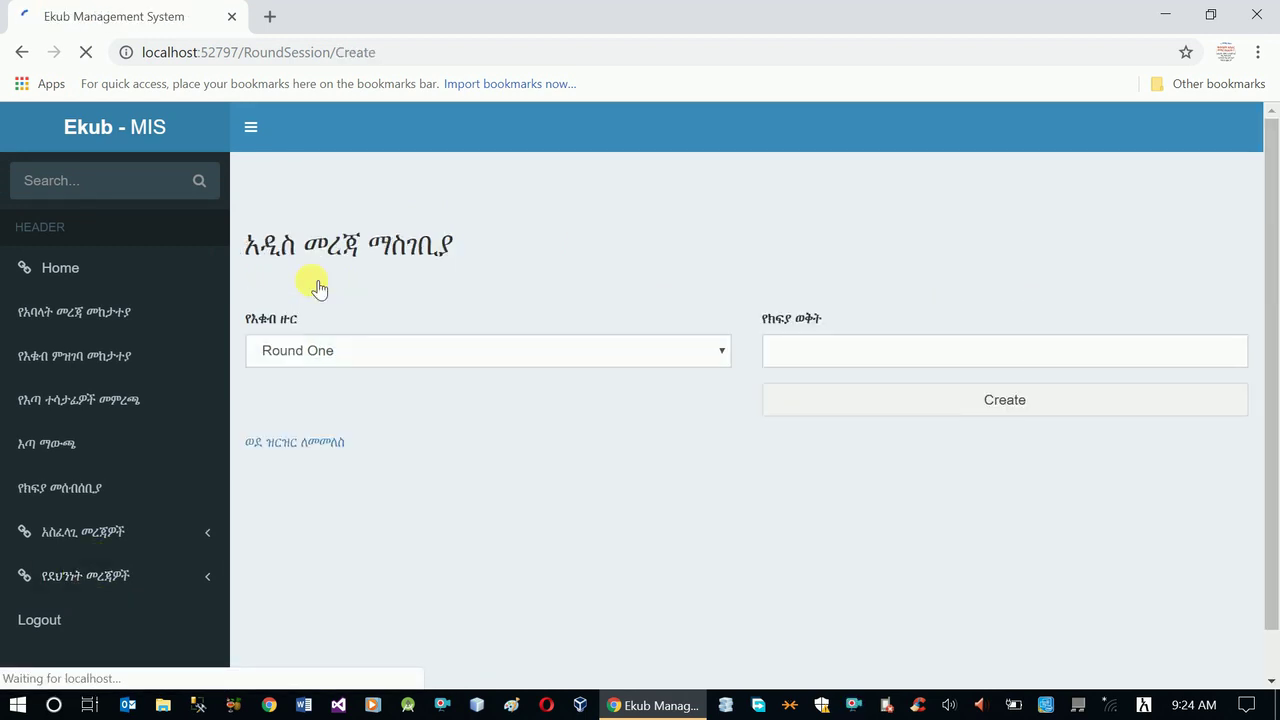
{"action": "left_click", "coordinate": [493, 352]}
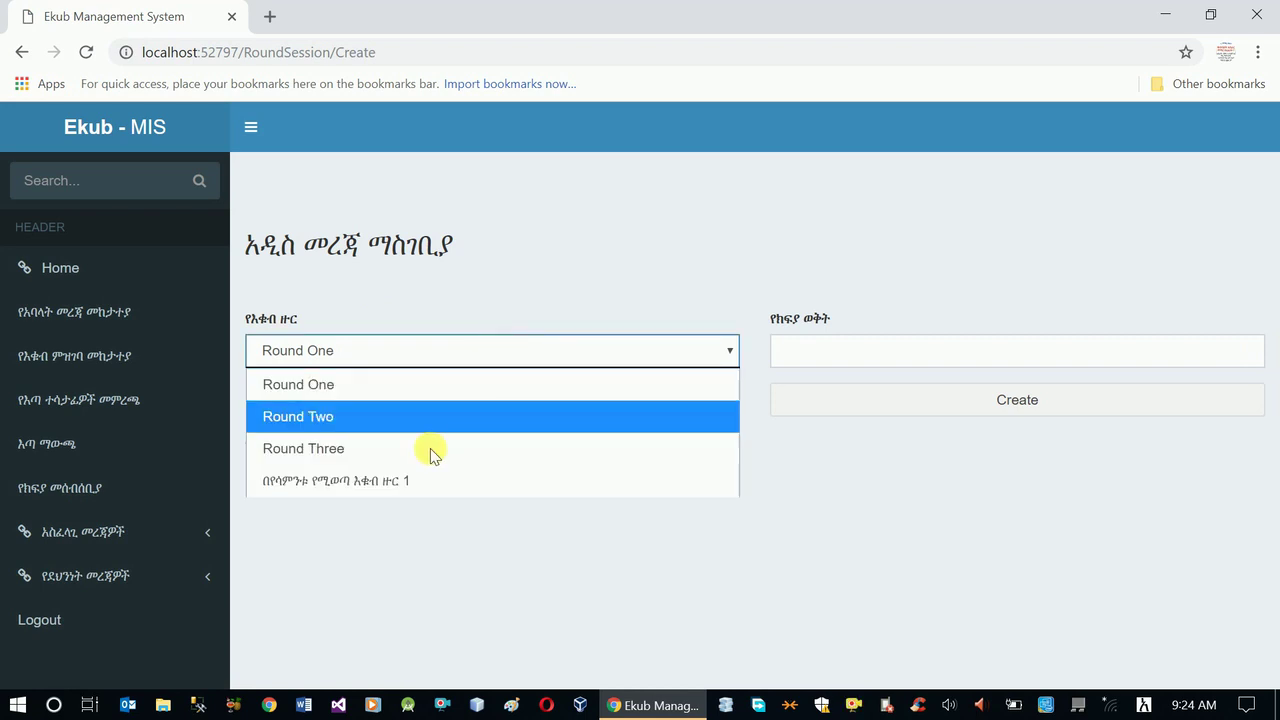
{"action": "left_click", "coordinate": [394, 480]}
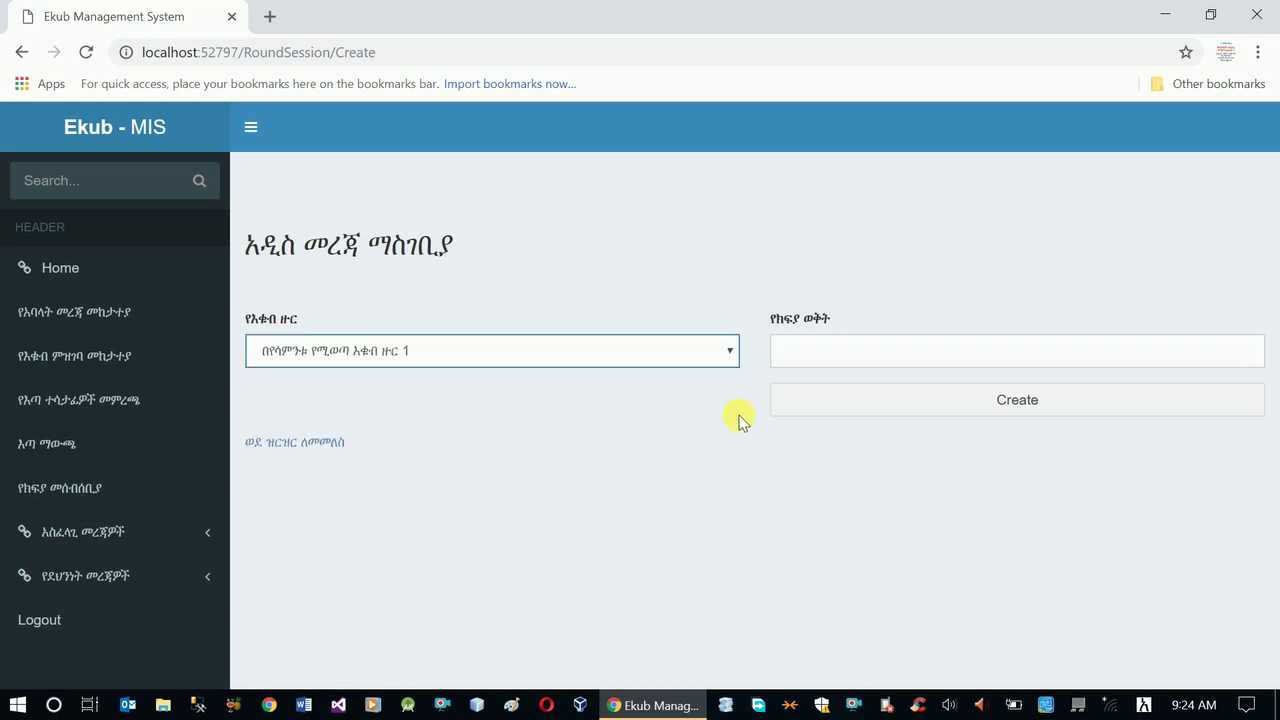
{"action": "left_click", "coordinate": [805, 348]}
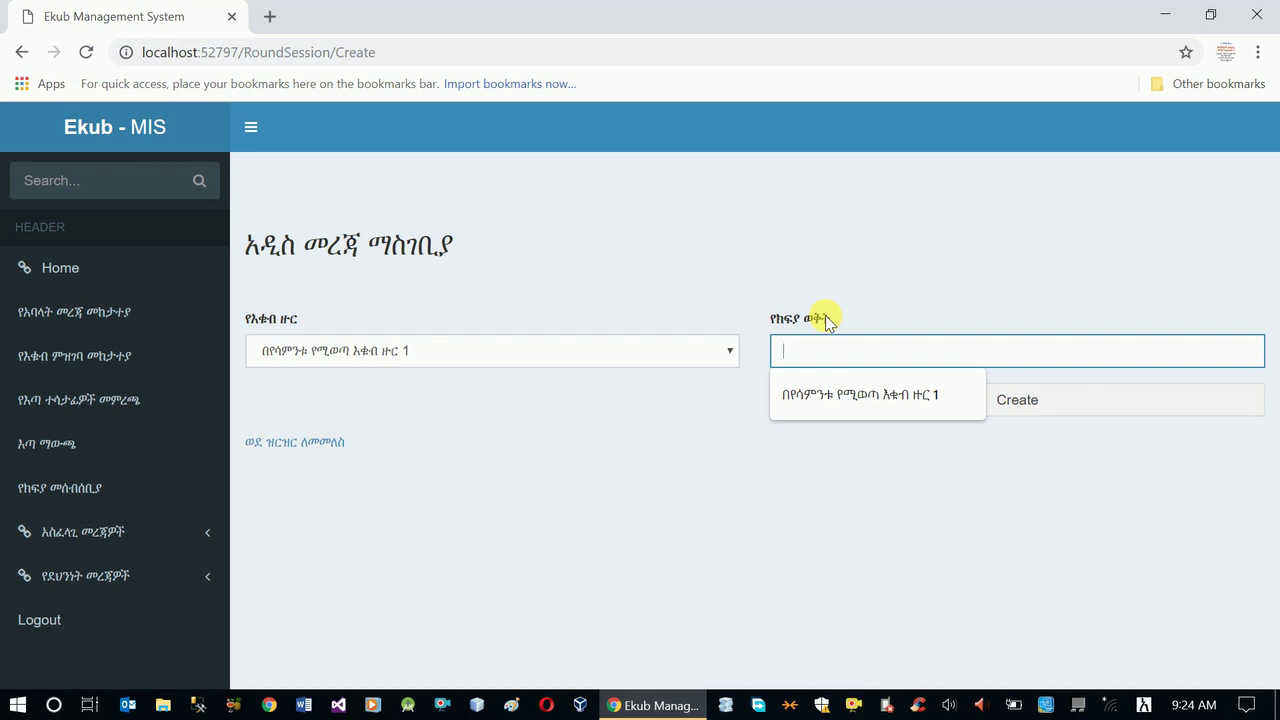
{"action": "type", "text": "የመጀመር"}
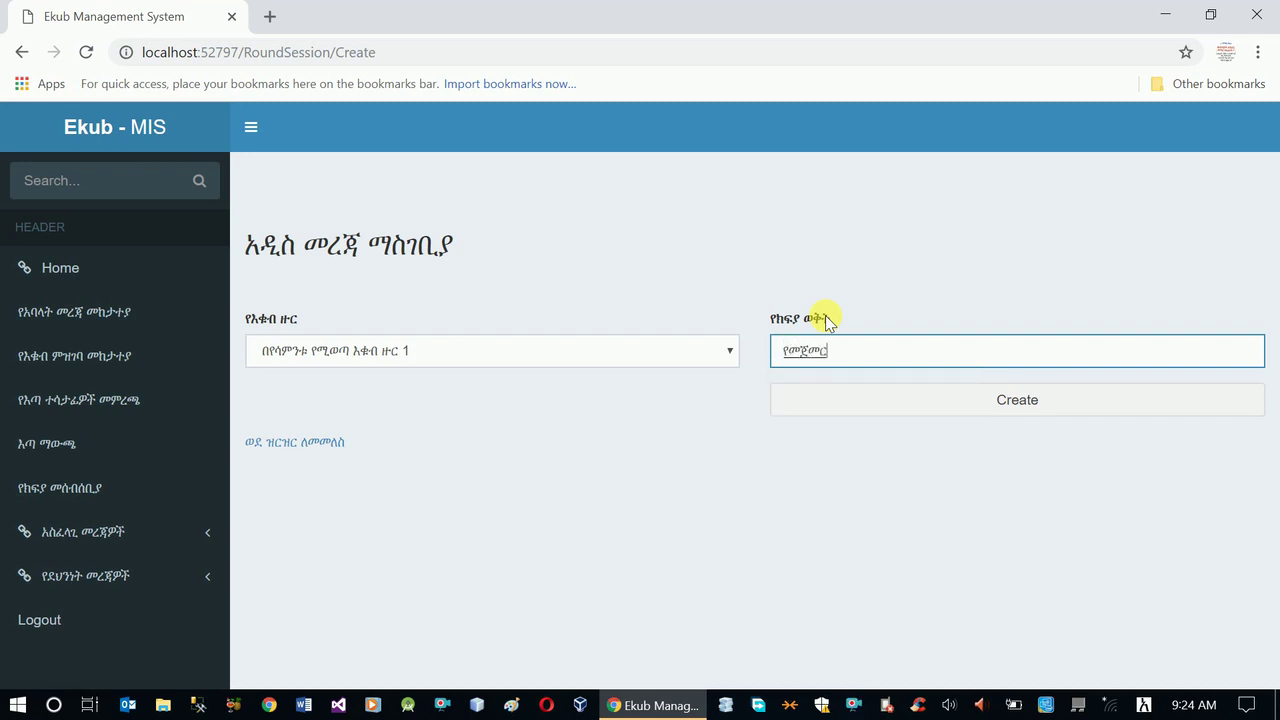
{"action": "type", "text": "i"}
{"action": "type", "text": "ያ "}
{"action": "type", "text": "ክፍያ"}
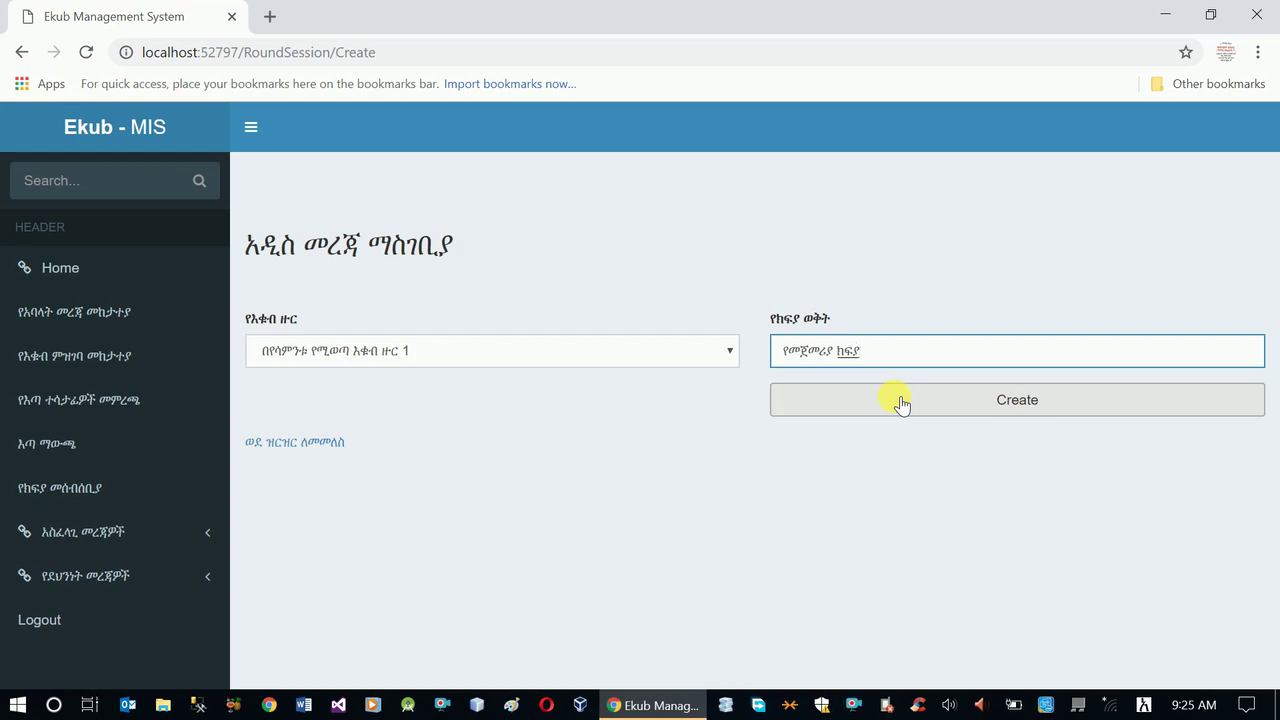
{"action": "left_click", "coordinate": [901, 403]}
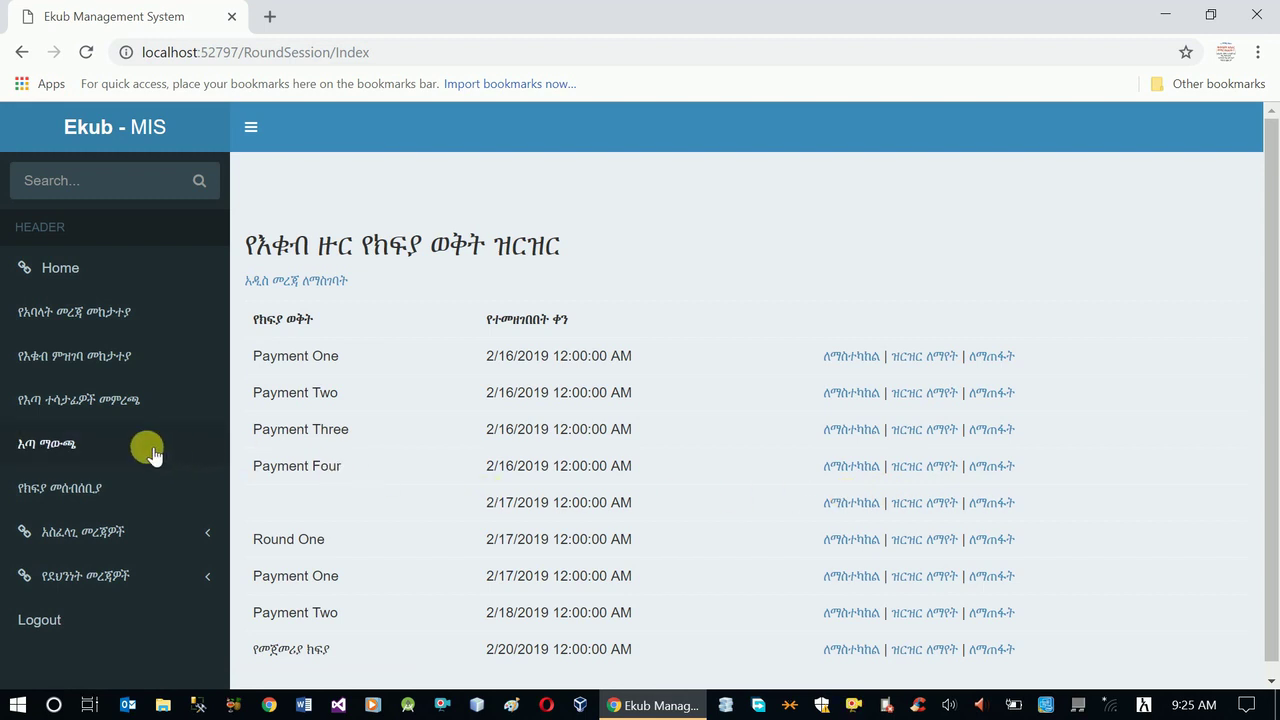
{"action": "left_click", "coordinate": [80, 486]}
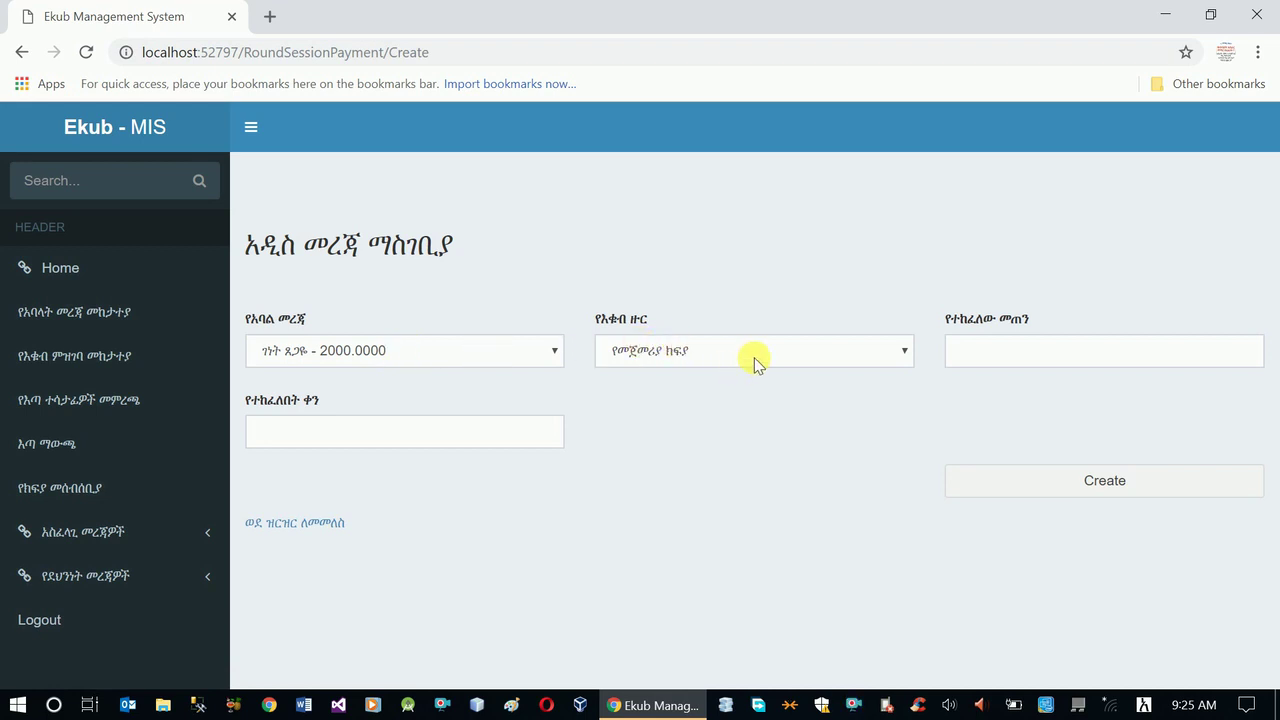
- Save the first member's 2000 payment dated 2/2/2011, then view the payment list
{"action": "left_click", "coordinate": [1026, 358]}
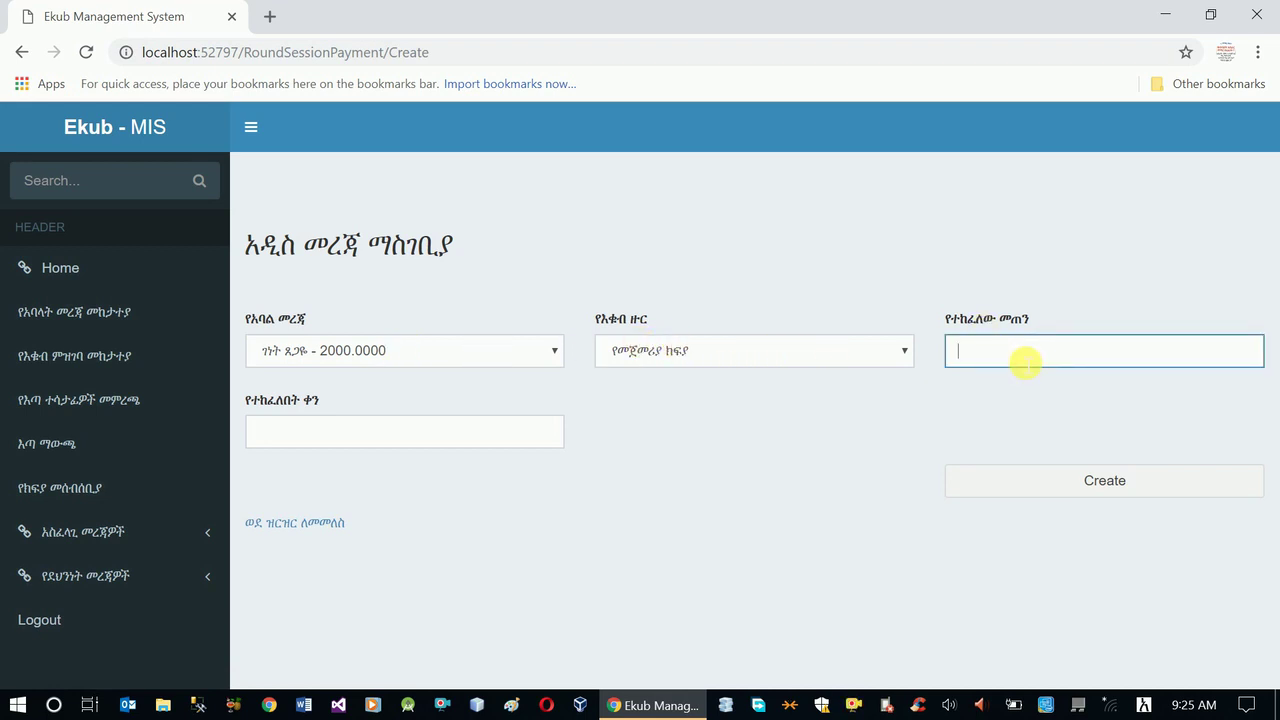
{"action": "type", "text": "2000"}
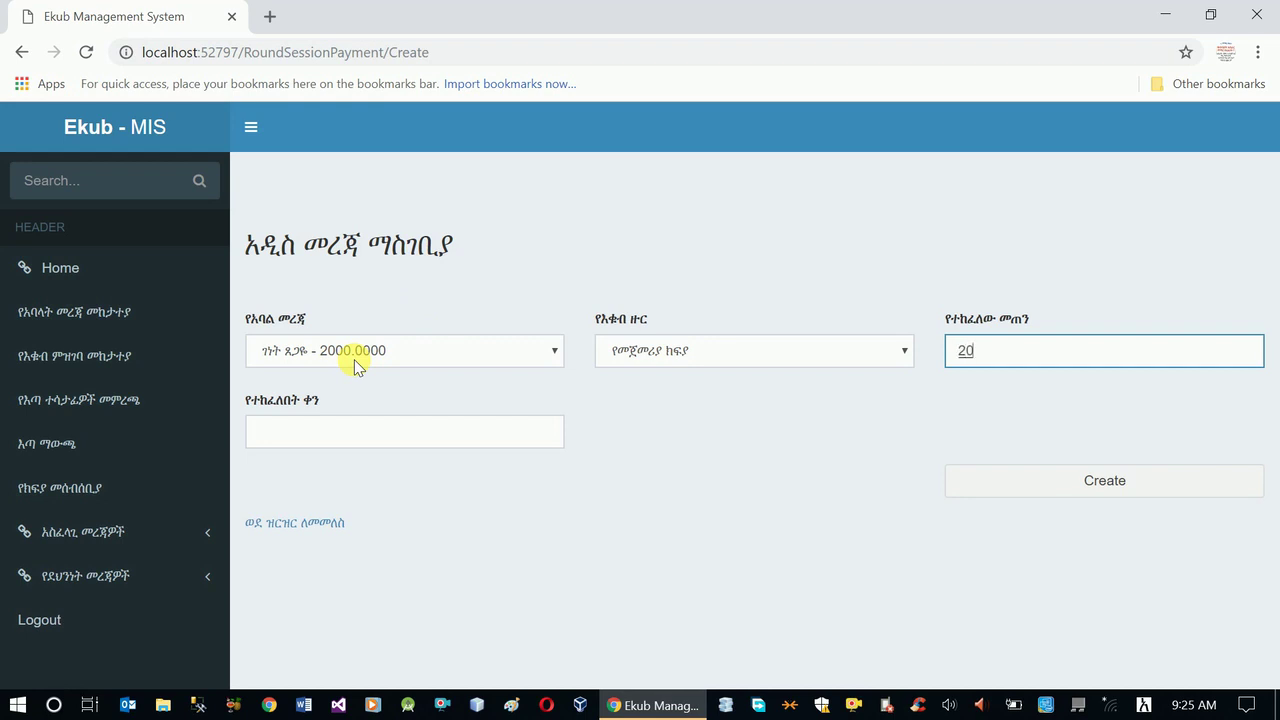
{"action": "left_click", "coordinate": [378, 448]}
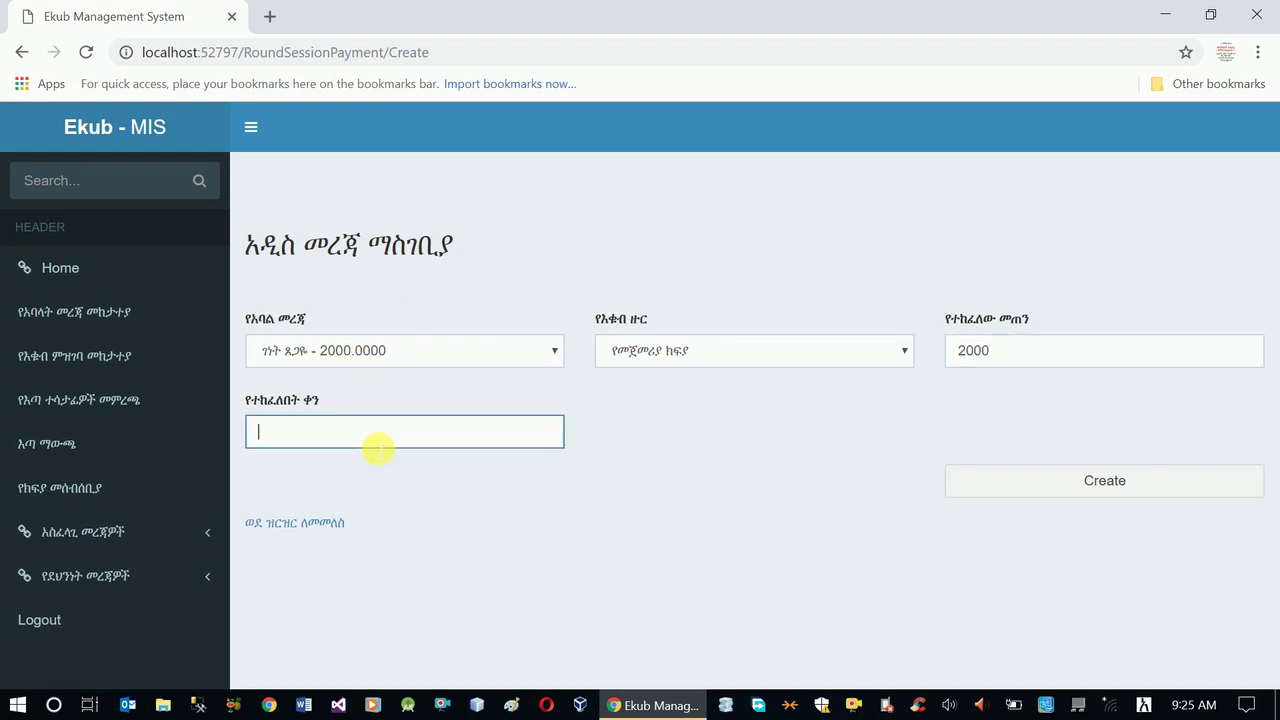
{"action": "type", "text": "2/2/2011"}
{"action": "mouse_move", "coordinate": [1187, 707]}
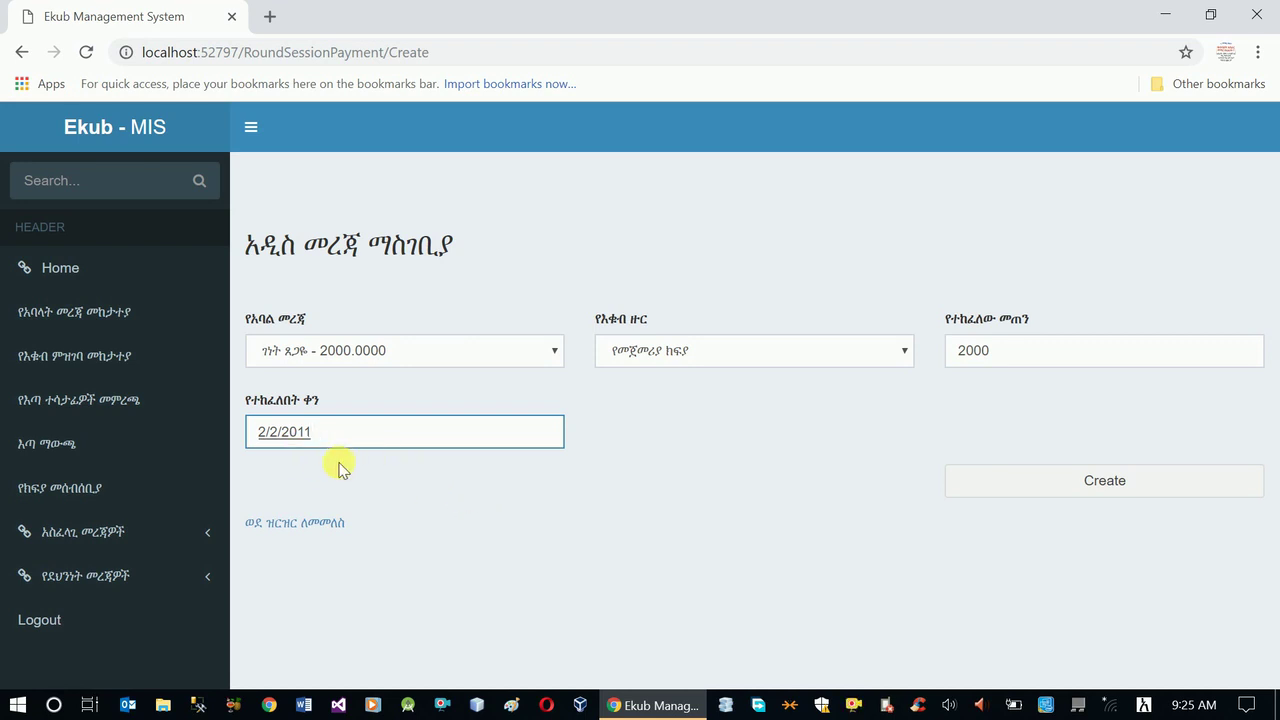
{"action": "left_click", "coordinate": [414, 486]}
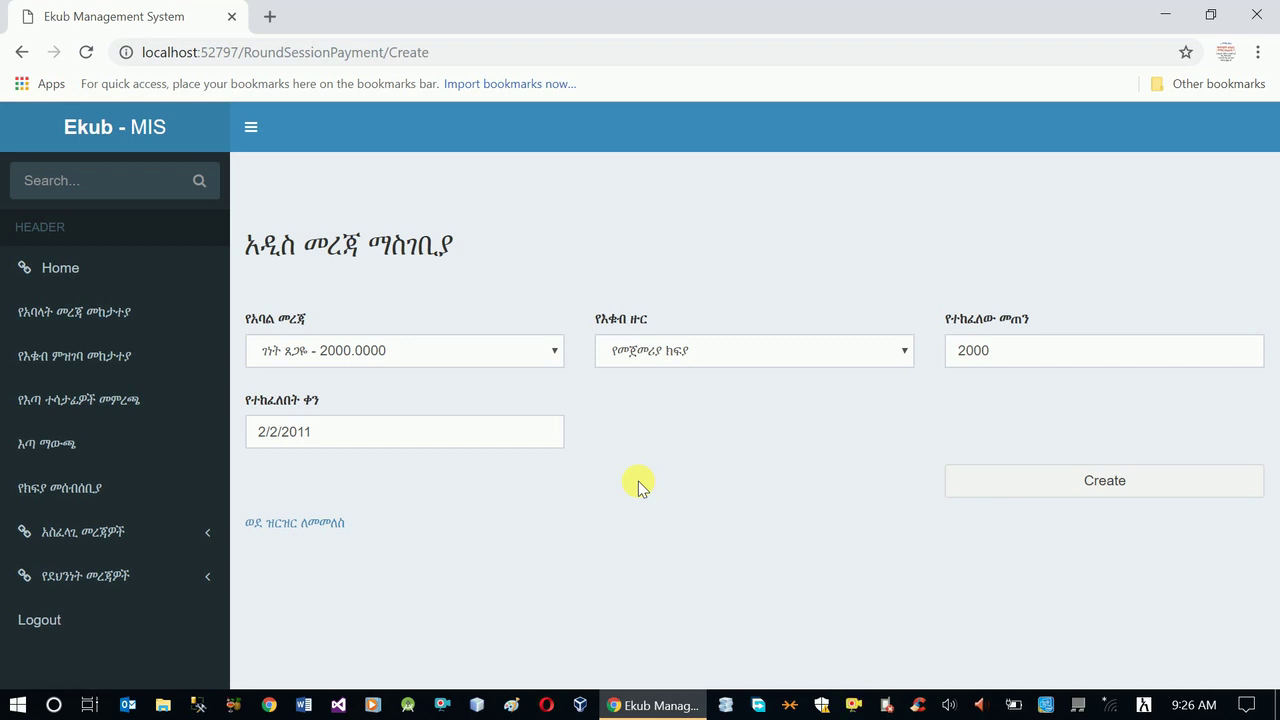
{"action": "left_click", "coordinate": [1066, 488]}
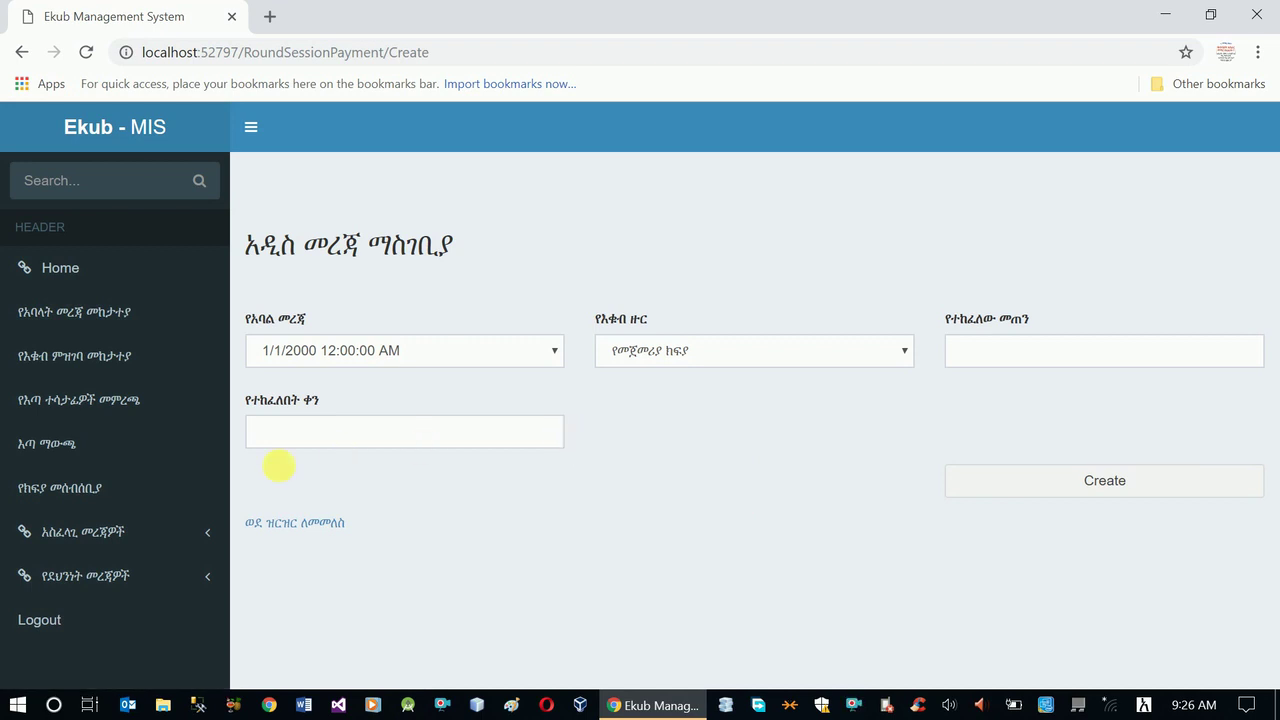
{"action": "left_click", "coordinate": [76, 490]}
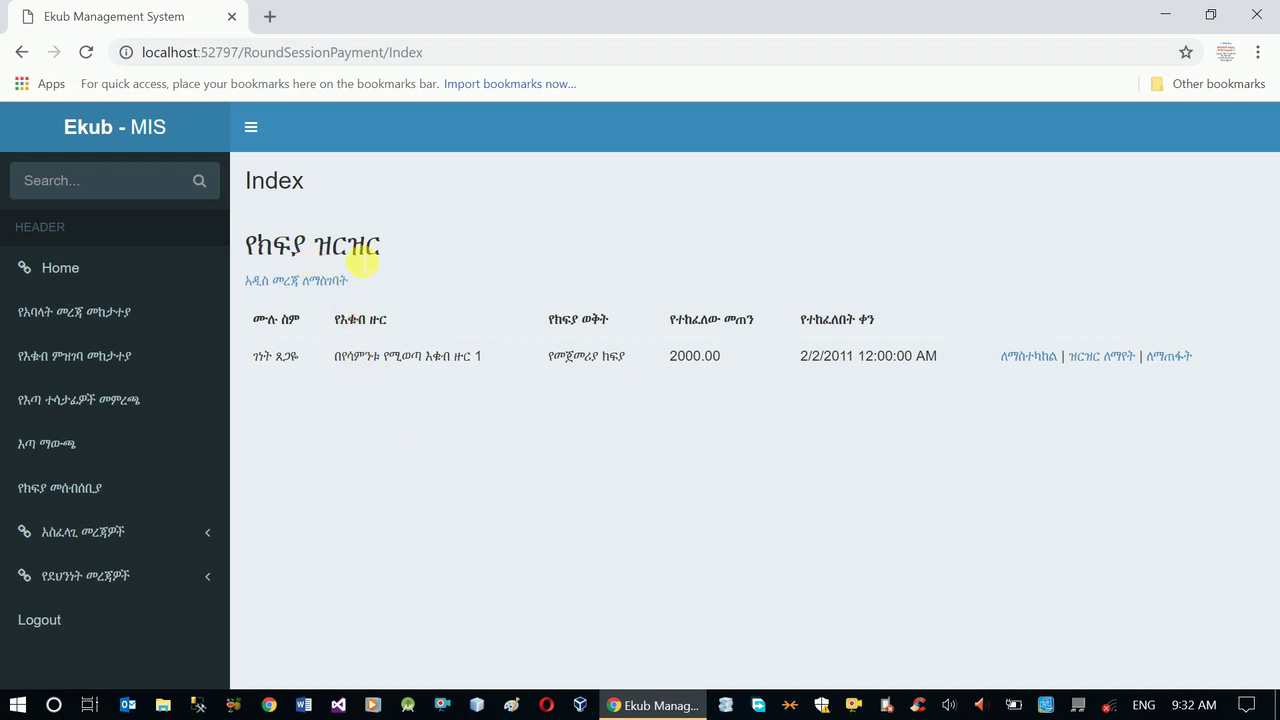
- Record the second member's 2000 payment dated 2/2/2011
{"action": "left_click", "coordinate": [407, 360]}
{"action": "left_click", "coordinate": [406, 416]}
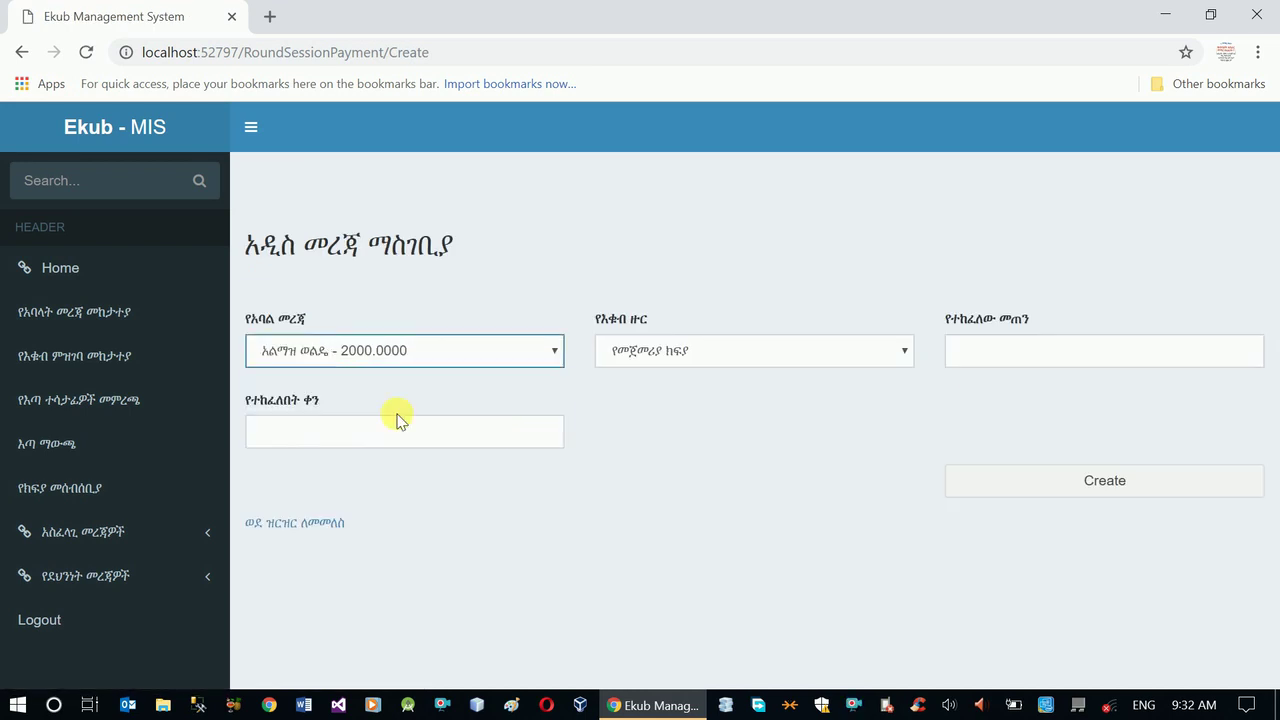
{"action": "left_click", "coordinate": [960, 351]}
{"action": "left_click", "coordinate": [970, 391]}
{"action": "left_click", "coordinate": [490, 432]}
{"action": "left_click", "coordinate": [440, 471]}
{"action": "left_click", "coordinate": [1080, 495]}
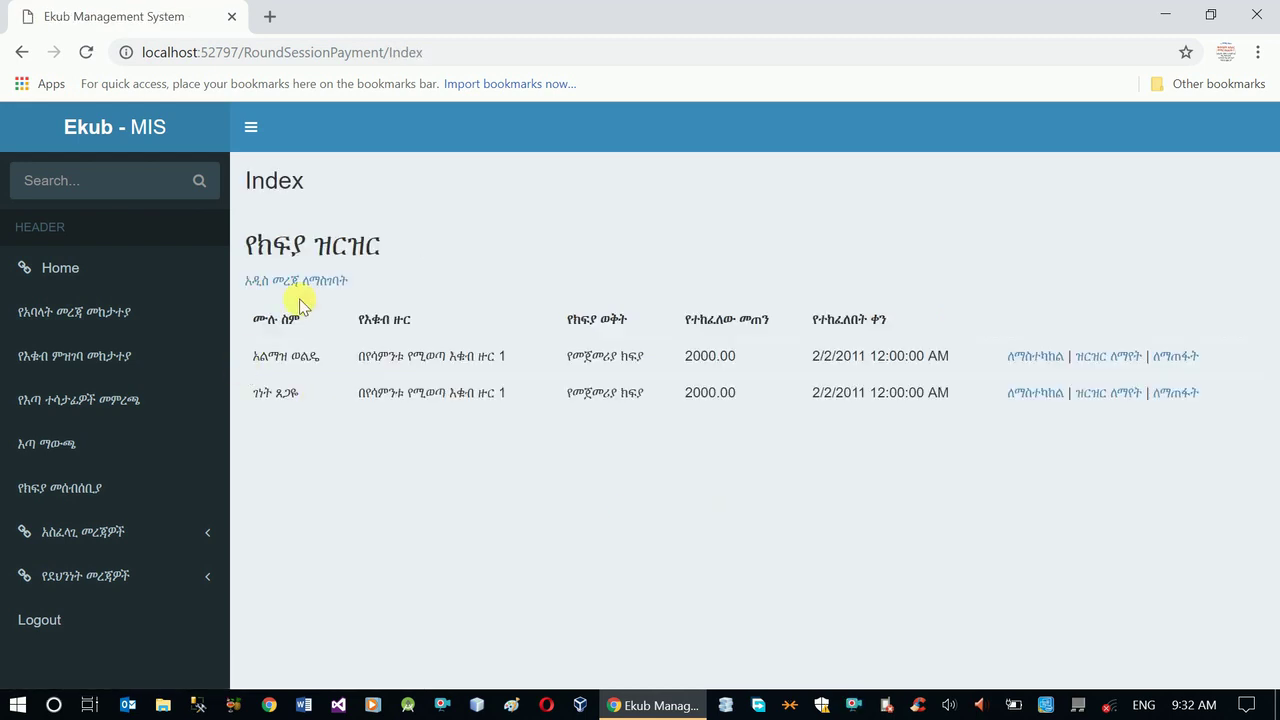
- Record the third member's 2000 payment dated 2/2/2011
{"action": "left_click", "coordinate": [296, 281]}
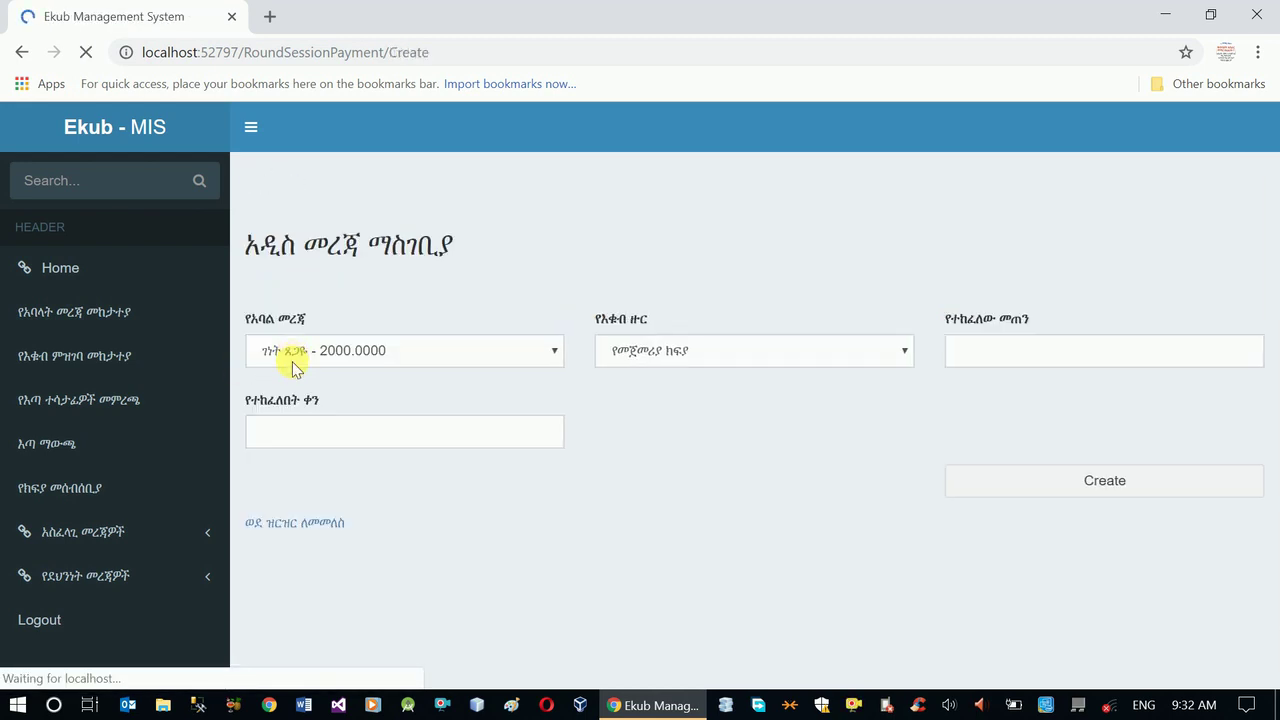
{"action": "left_click", "coordinate": [345, 362]}
{"action": "left_click", "coordinate": [320, 411]}
{"action": "left_click", "coordinate": [1020, 360]}
{"action": "left_click", "coordinate": [1005, 395]}
{"action": "left_click", "coordinate": [449, 432]}
{"action": "left_click", "coordinate": [285, 470]}
{"action": "left_click", "coordinate": [1068, 472]}
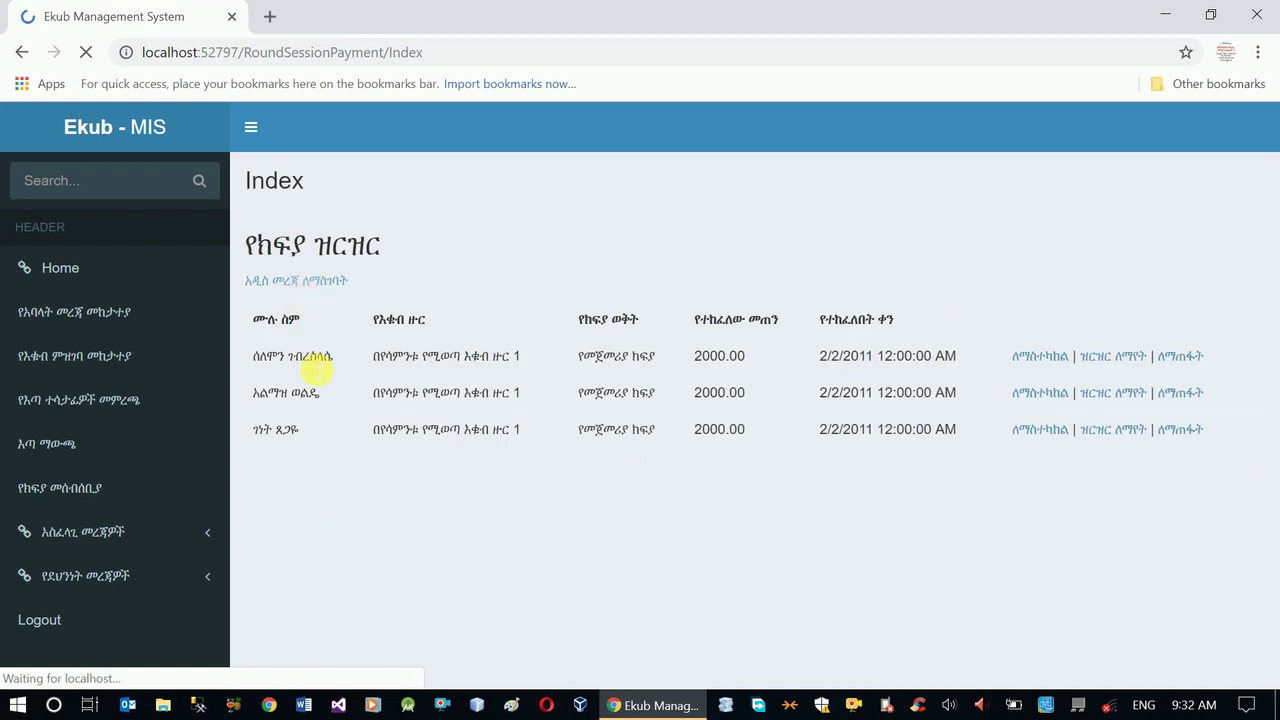
- Record the last member's 1000 payment dated 2/2/2011
{"action": "left_click", "coordinate": [300, 281]}
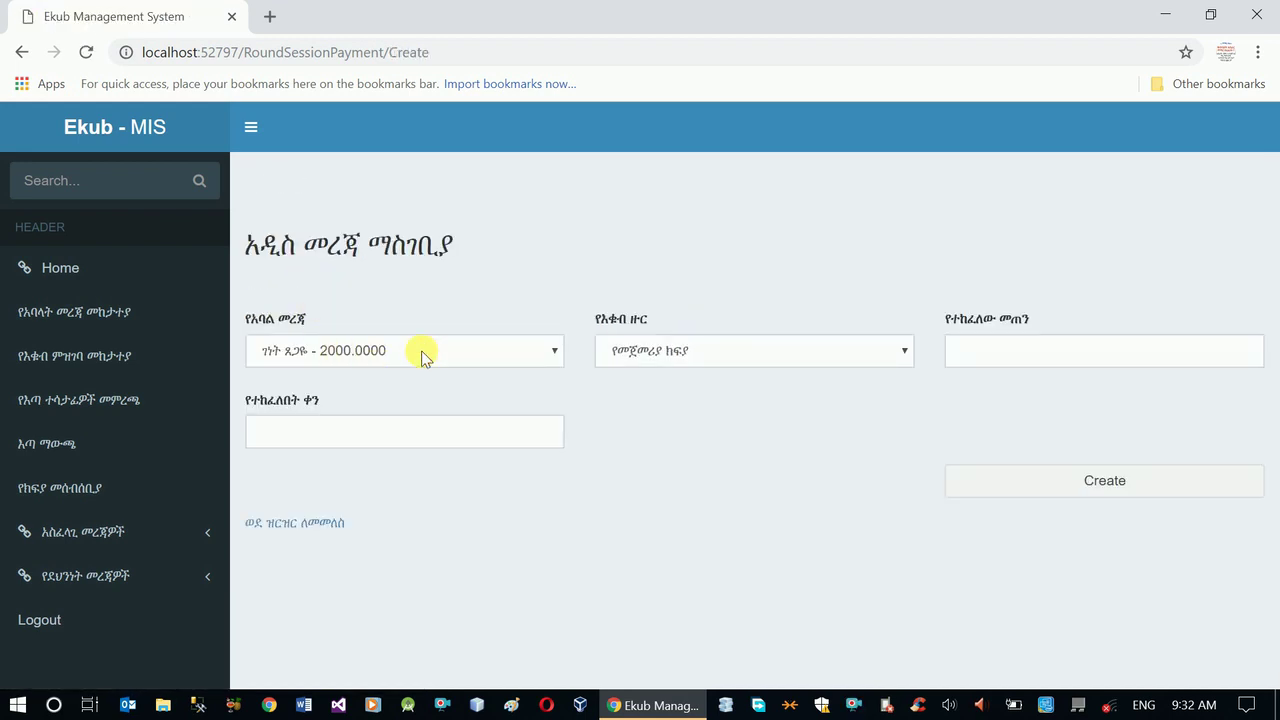
{"action": "left_click", "coordinate": [423, 351]}
{"action": "left_click", "coordinate": [345, 488]}
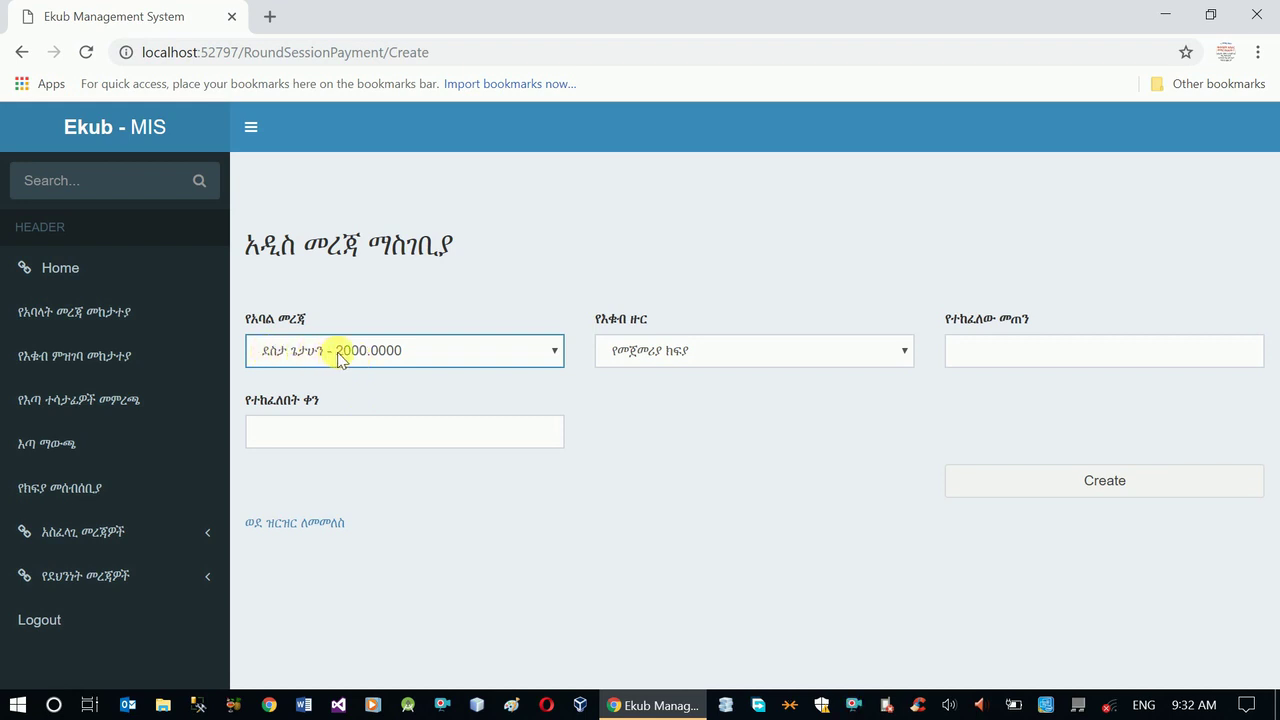
{"action": "left_click", "coordinate": [1016, 362]}
{"action": "type", "text": "1000"}
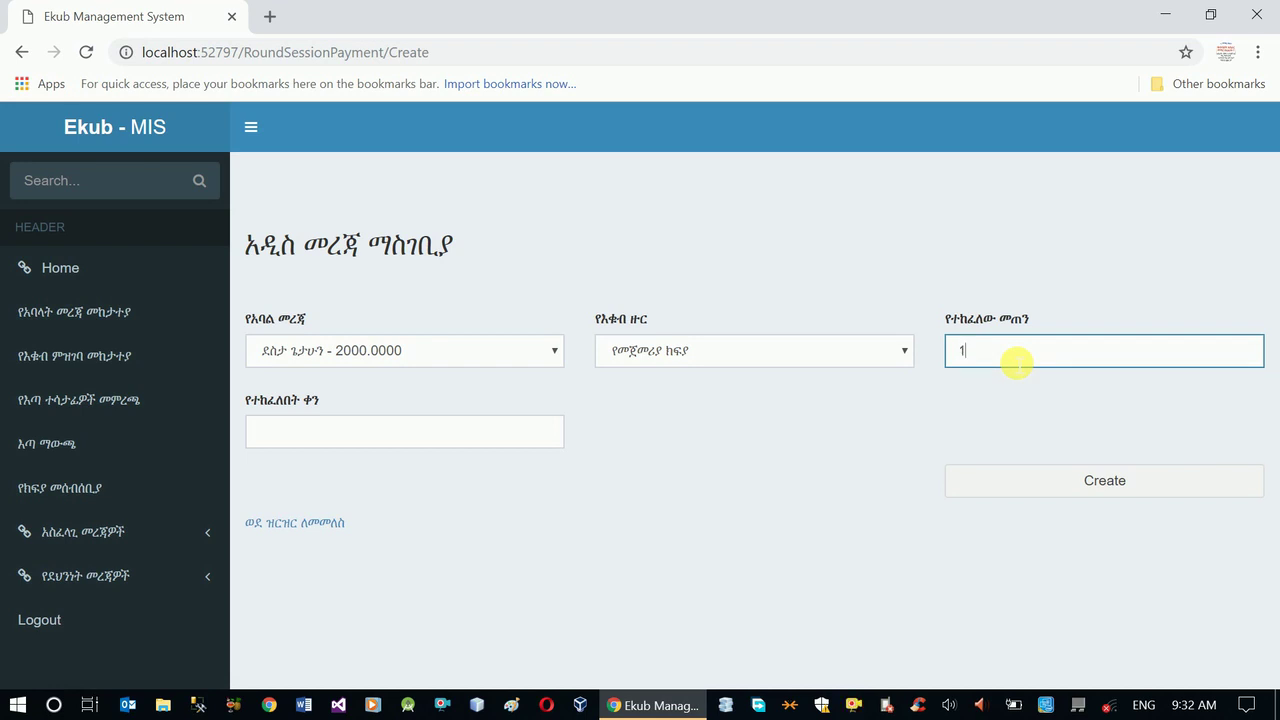
{"action": "left_click", "coordinate": [474, 431]}
{"action": "left_click", "coordinate": [408, 480]}
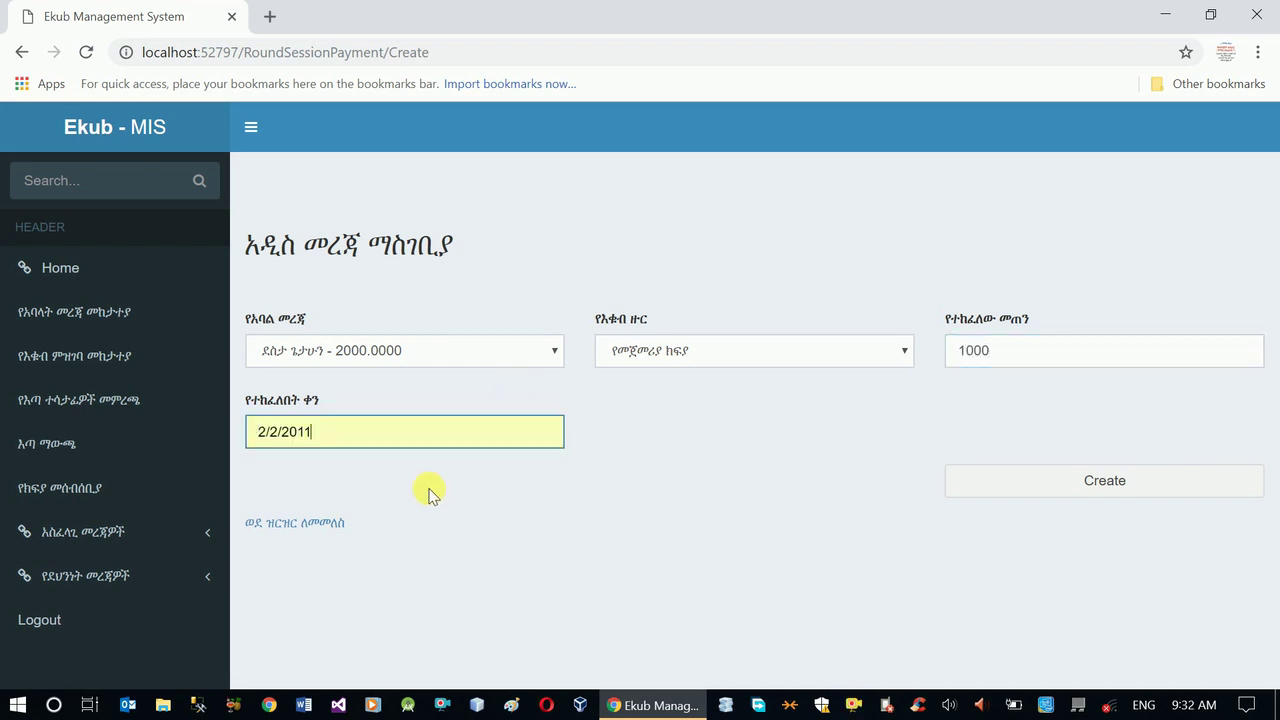
{"action": "left_click", "coordinate": [1106, 486]}
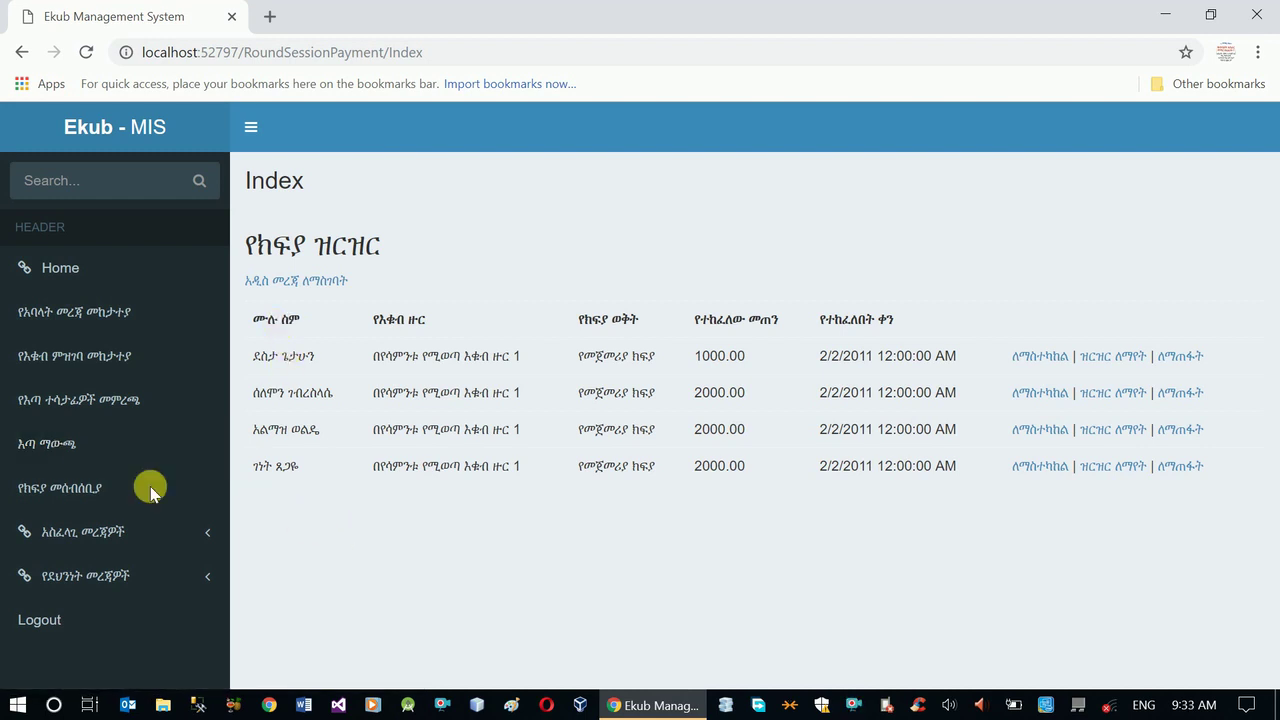
- Return to the lottery page and review the four eligible members and phone numbers
{"action": "left_click", "coordinate": [67, 450]}
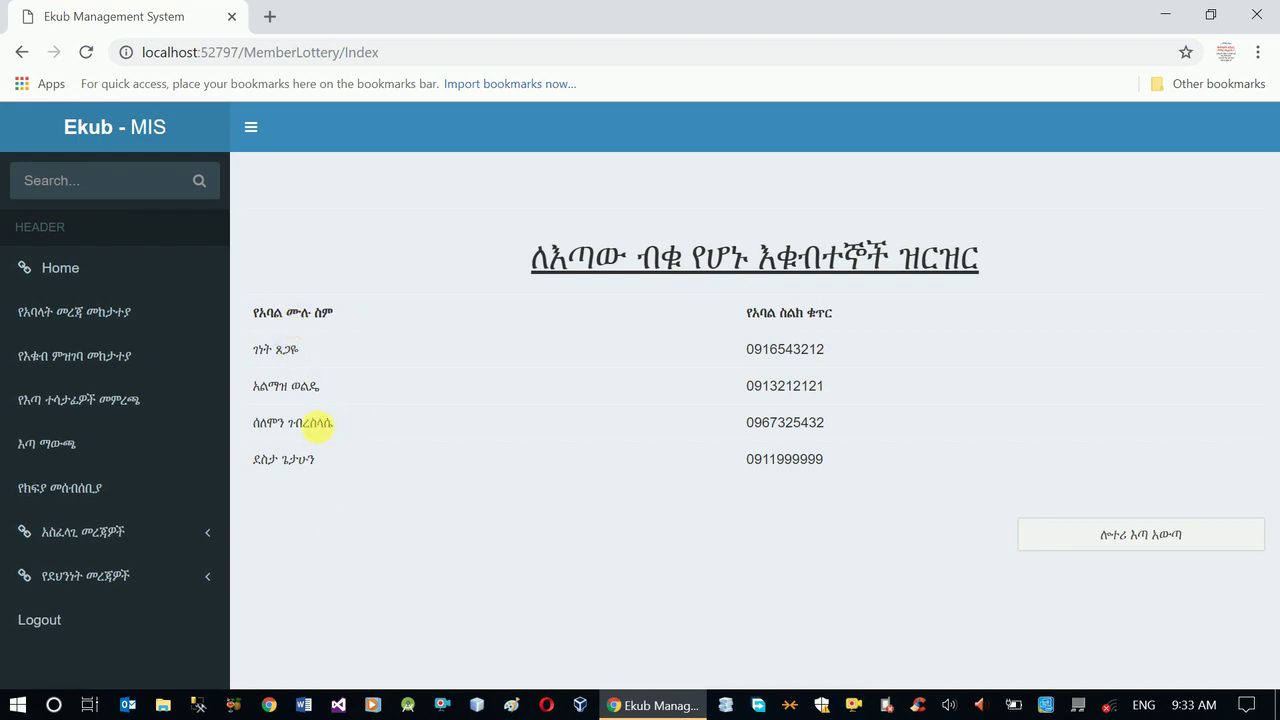
{"action": "left_click_drag", "start_coordinate": [250, 360], "coordinate": [846, 457]}
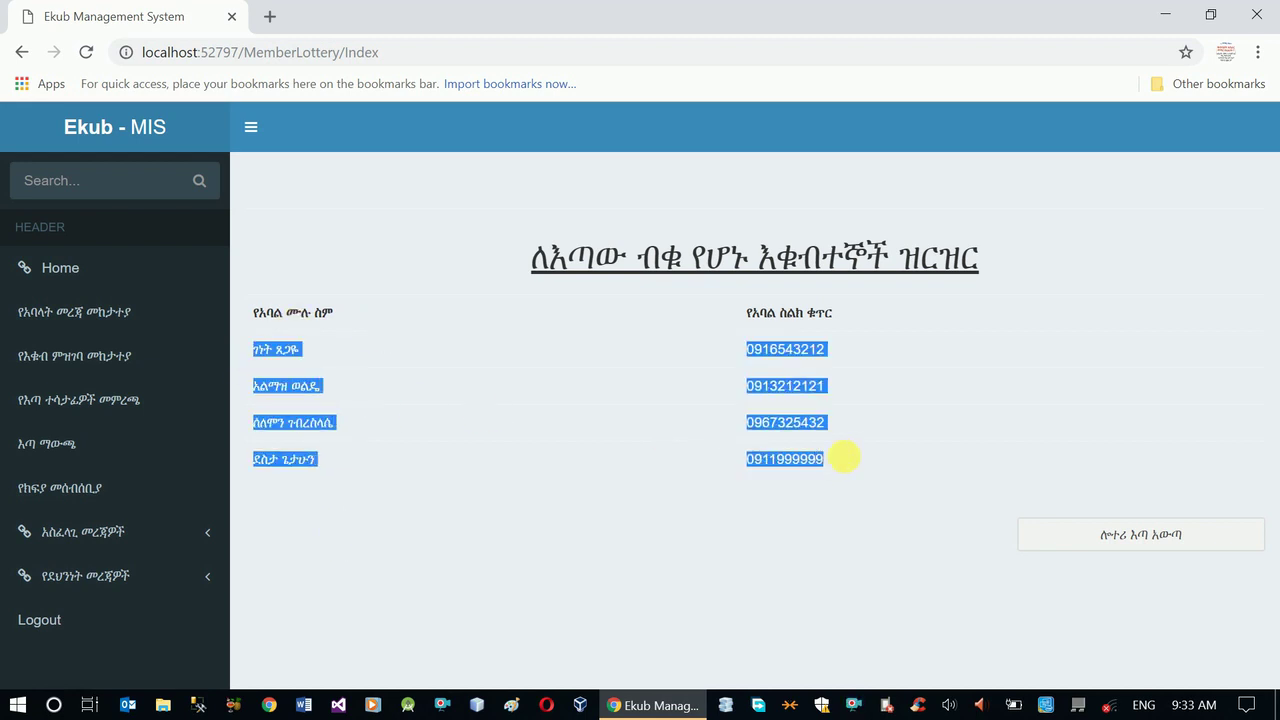
{"action": "left_click", "coordinate": [548, 525]}
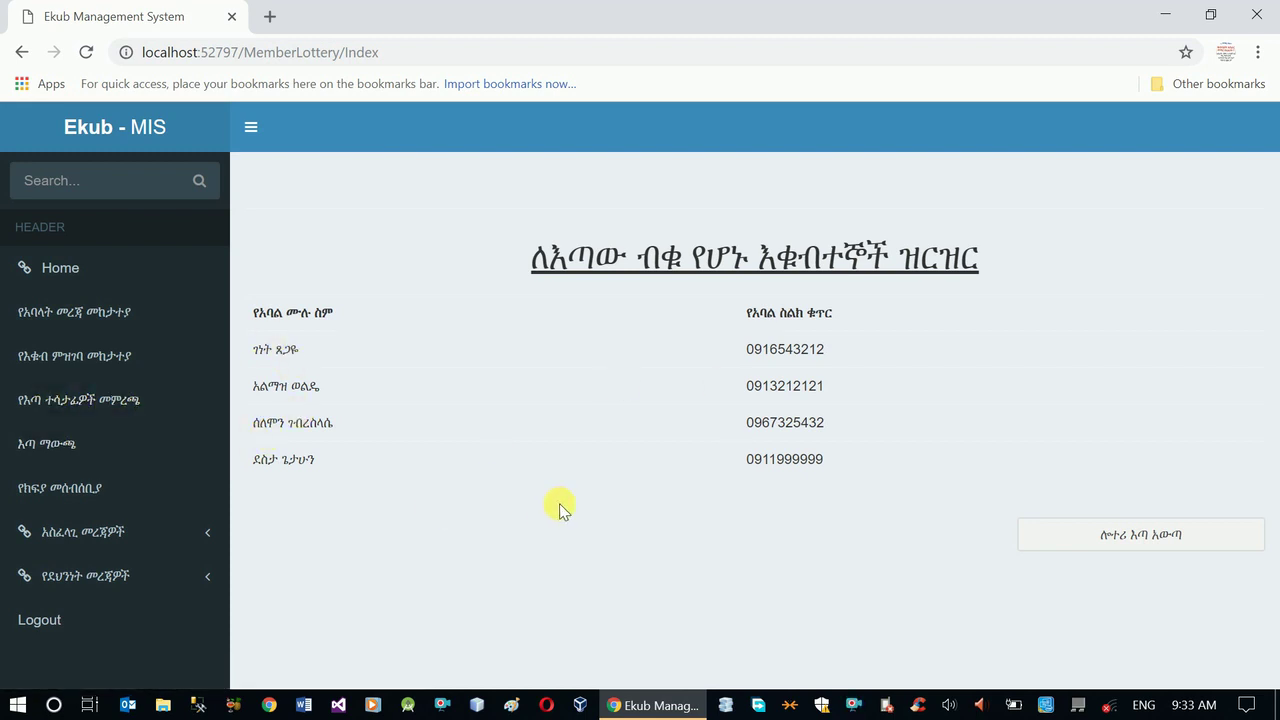
- Go to the lottery candidates page and open the new candidate form
{"action": "left_click", "coordinate": [107, 411]}
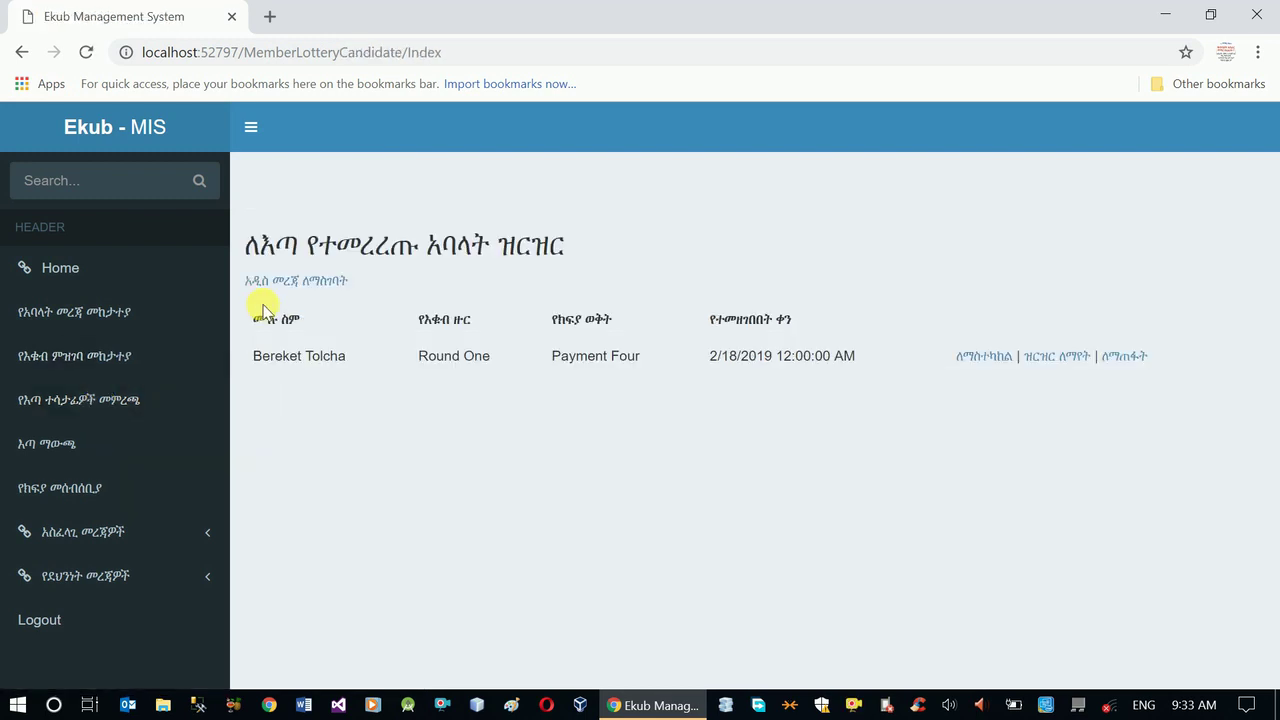
{"action": "left_click", "coordinate": [298, 287]}
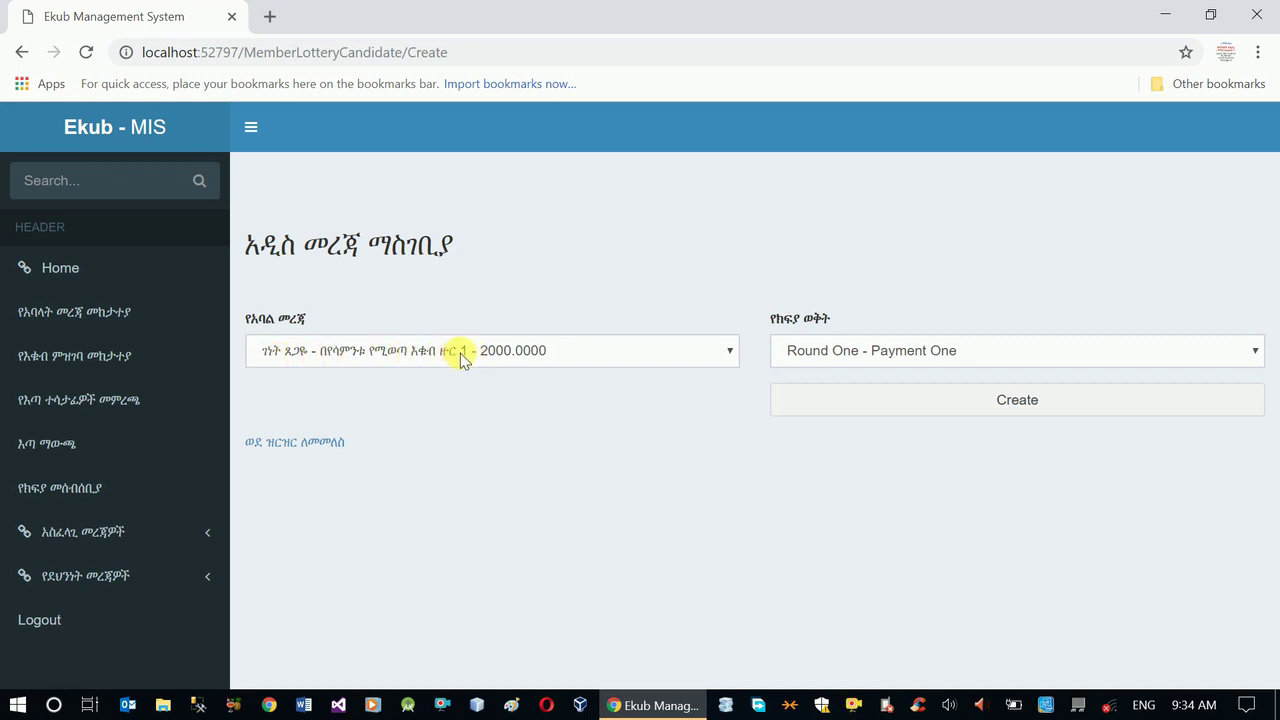
- Add the second member as a candidate for weekly round 1's first payment period
{"action": "left_click", "coordinate": [577, 362]}
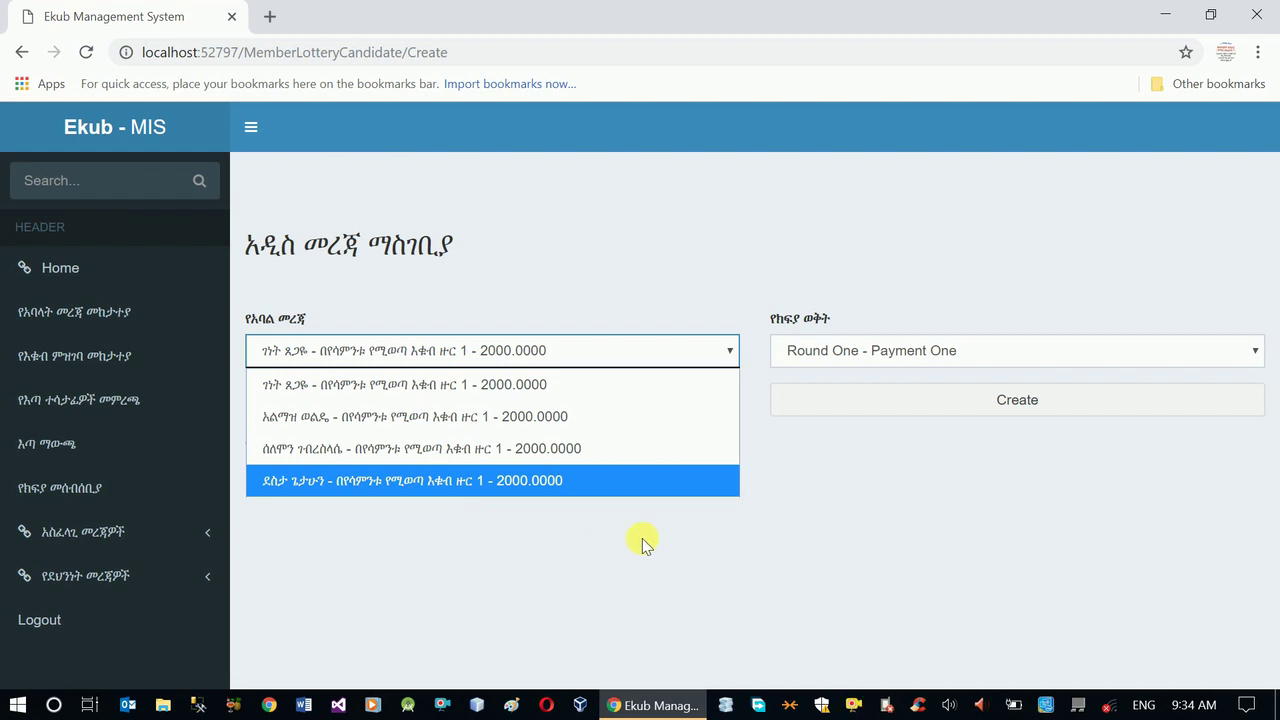
{"action": "left_click", "coordinate": [423, 417]}
{"action": "left_click", "coordinate": [840, 360]}
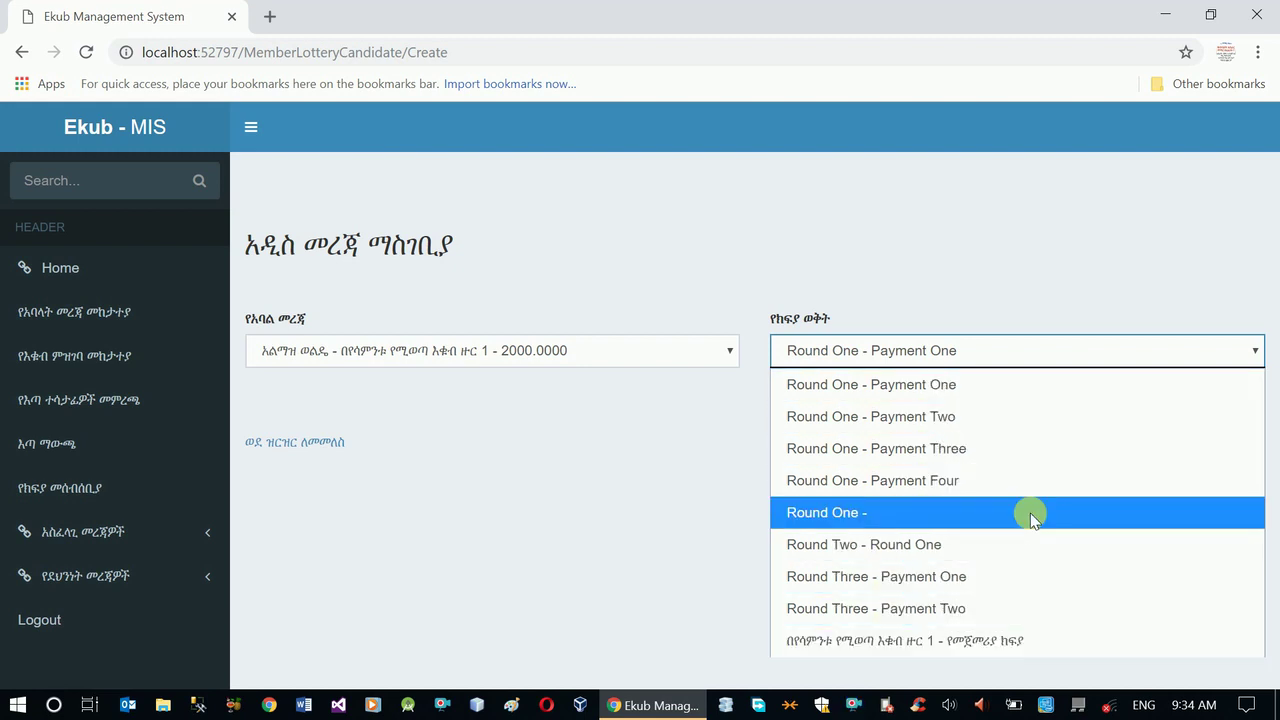
{"action": "left_click", "coordinate": [921, 641]}
{"action": "left_click", "coordinate": [986, 404]}
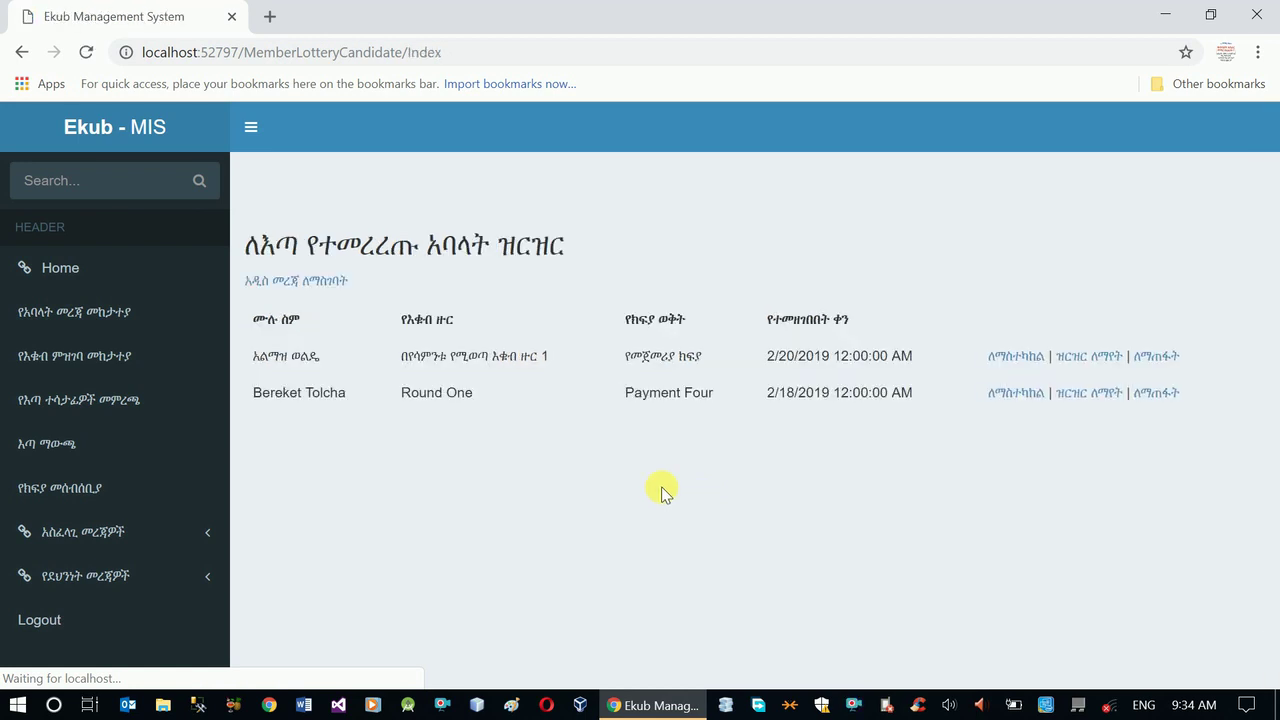
- Add the third member as a candidate for weekly round 1's first payment period
{"action": "left_click", "coordinate": [318, 284]}
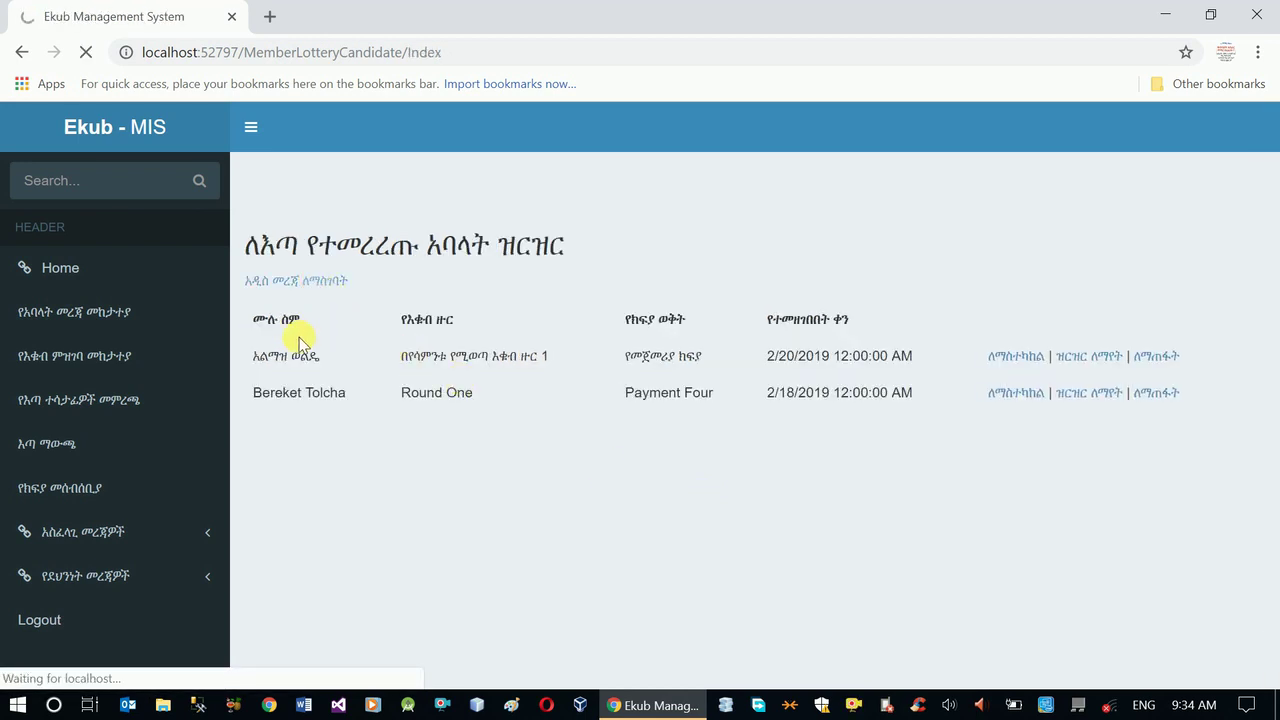
{"action": "left_click", "coordinate": [329, 350]}
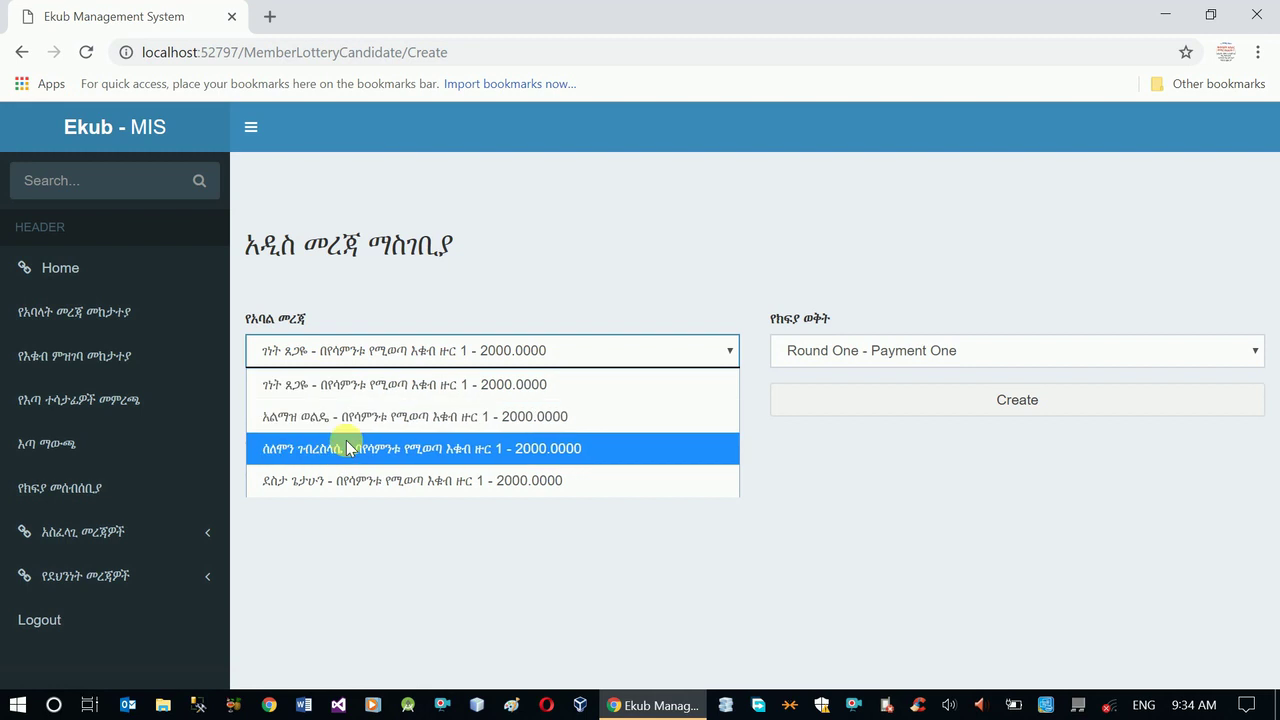
{"action": "left_click", "coordinate": [346, 452]}
{"action": "left_click", "coordinate": [889, 360]}
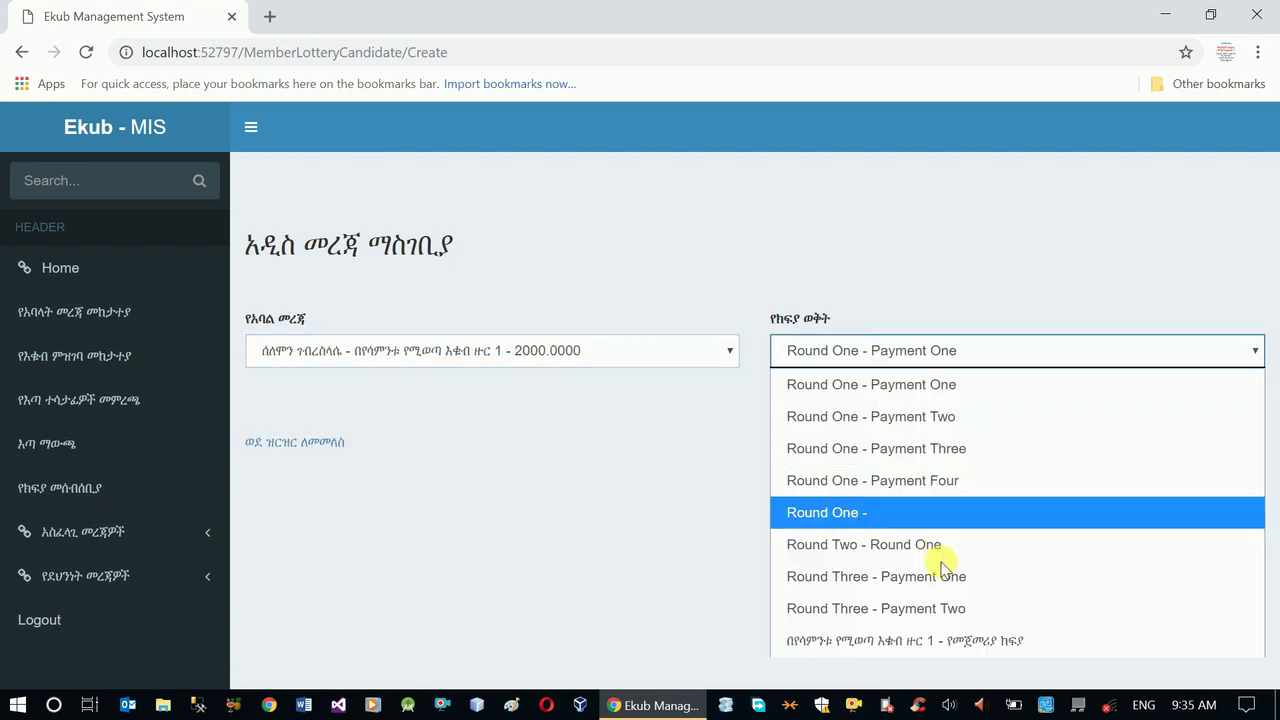
{"action": "left_click", "coordinate": [918, 642]}
{"action": "left_click", "coordinate": [934, 400]}
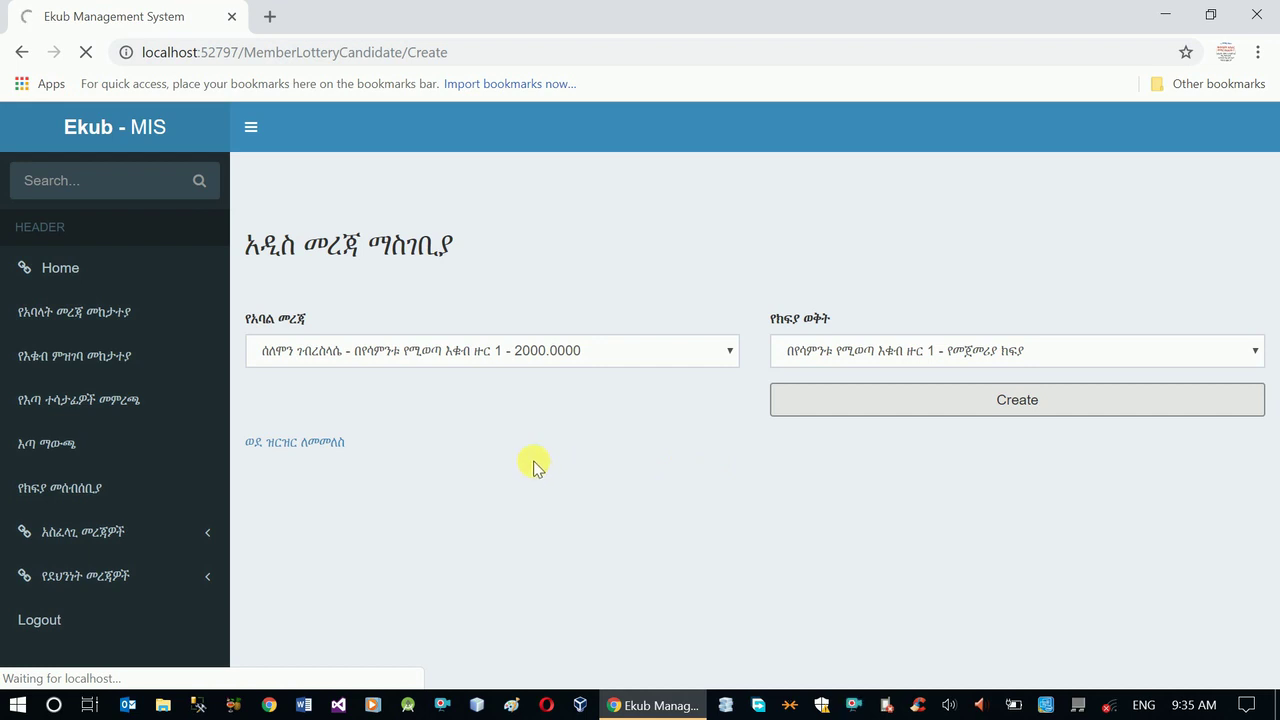
- Add the fourth member as a candidate for that period, then return to the lottery page
{"action": "left_click", "coordinate": [343, 283]}
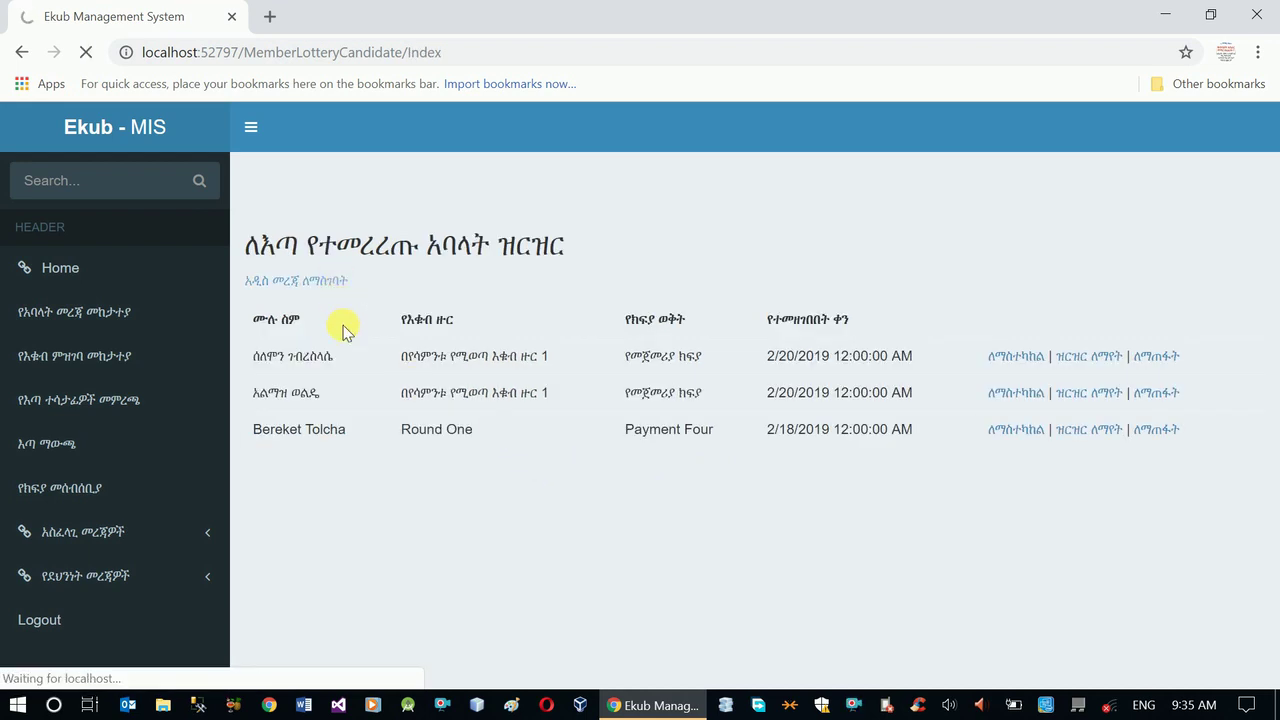
{"action": "left_click", "coordinate": [362, 350]}
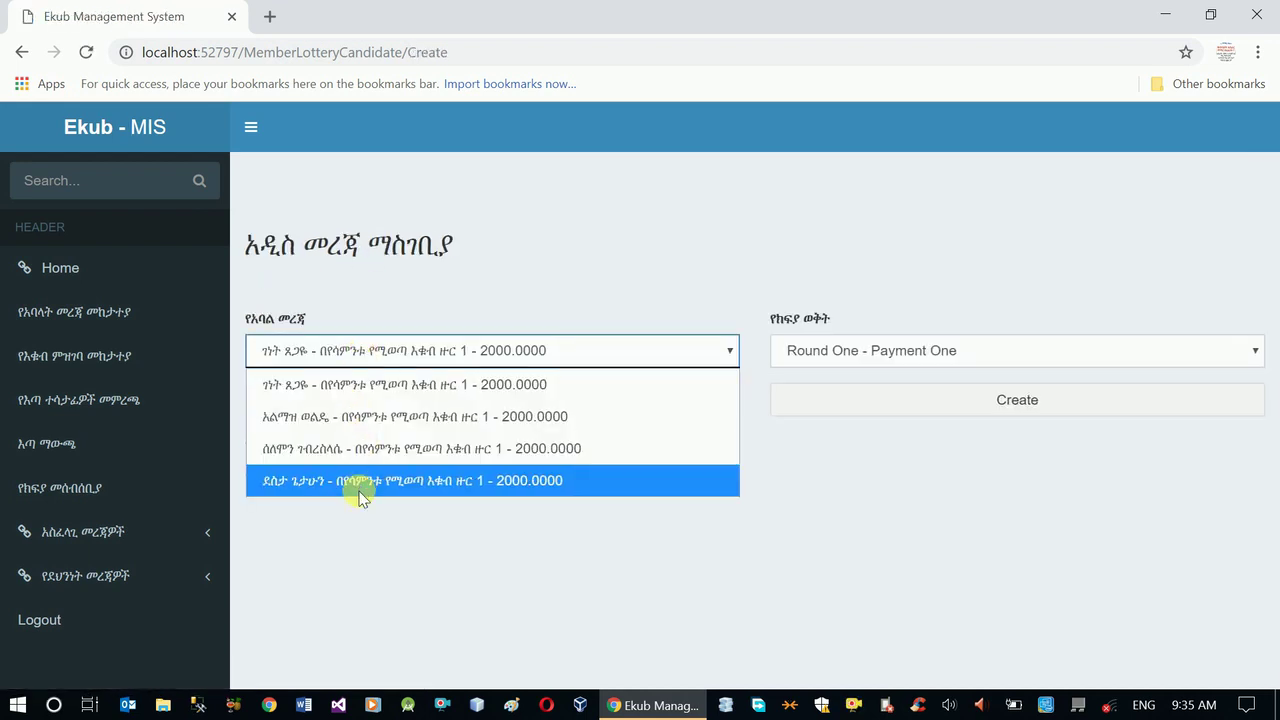
{"action": "left_click", "coordinate": [359, 487]}
{"action": "left_click", "coordinate": [870, 358]}
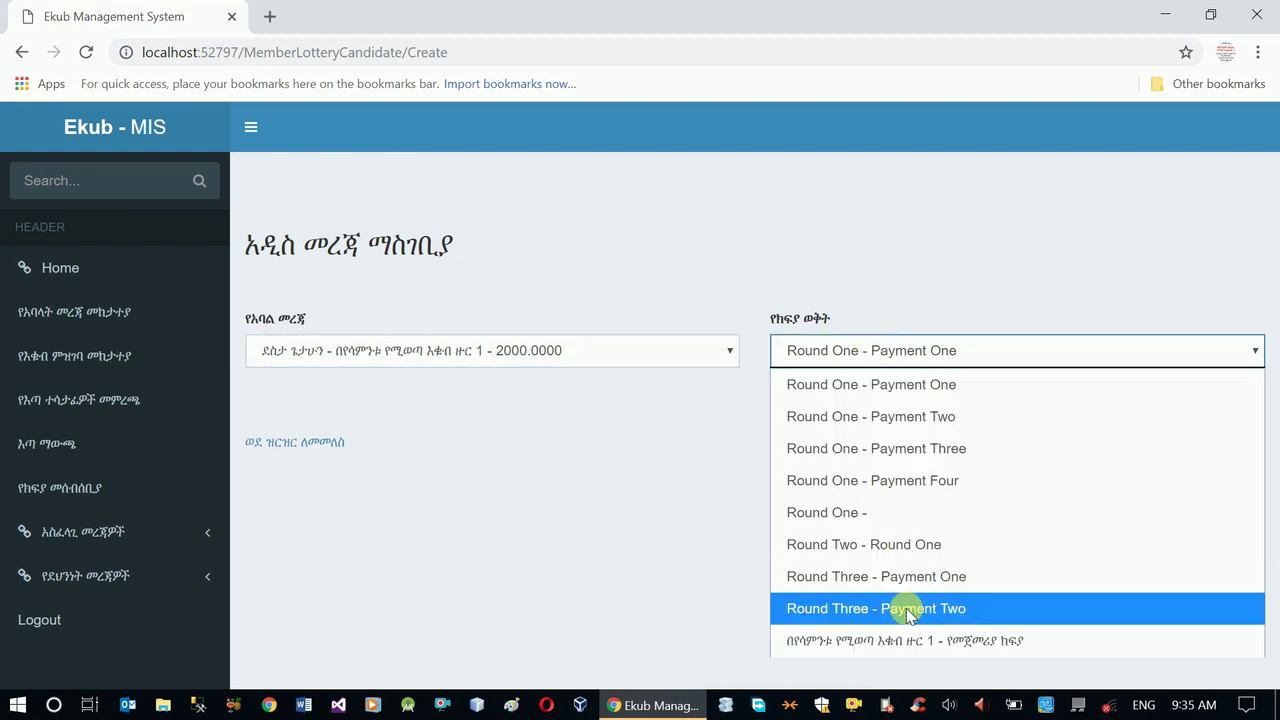
{"action": "left_click", "coordinate": [900, 636]}
{"action": "left_click", "coordinate": [900, 405]}
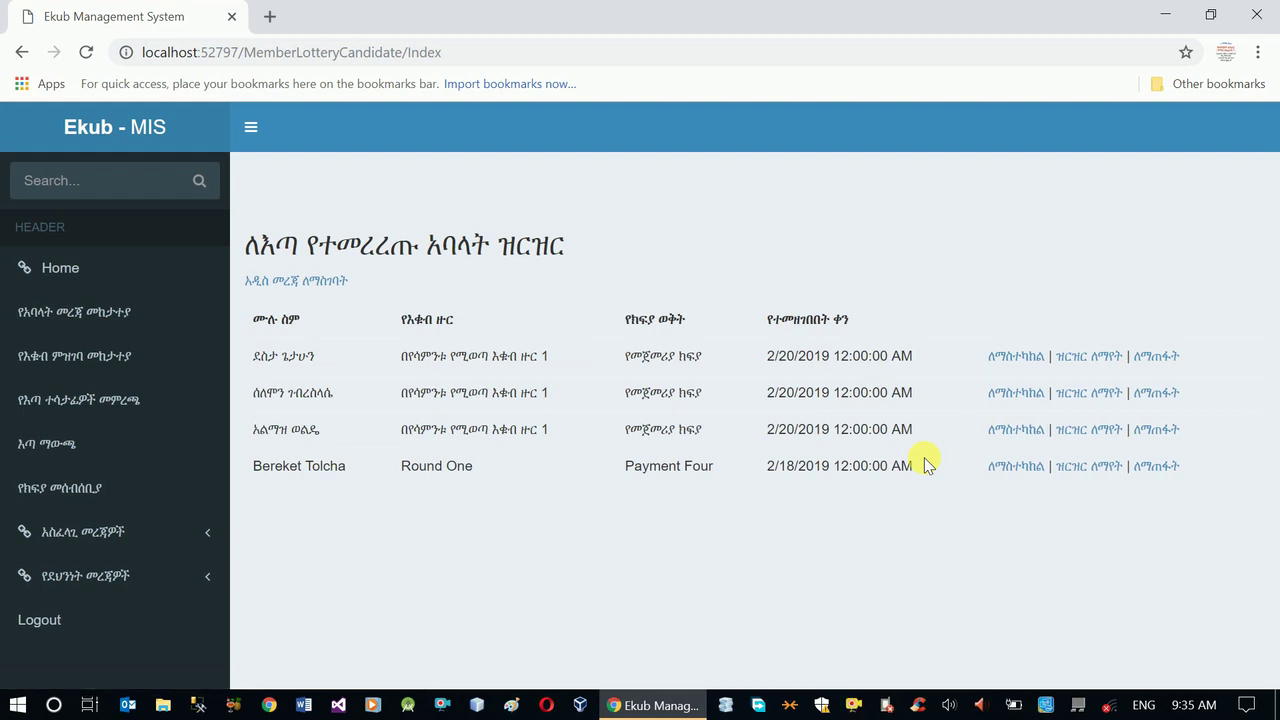
{"action": "left_click", "coordinate": [50, 450]}
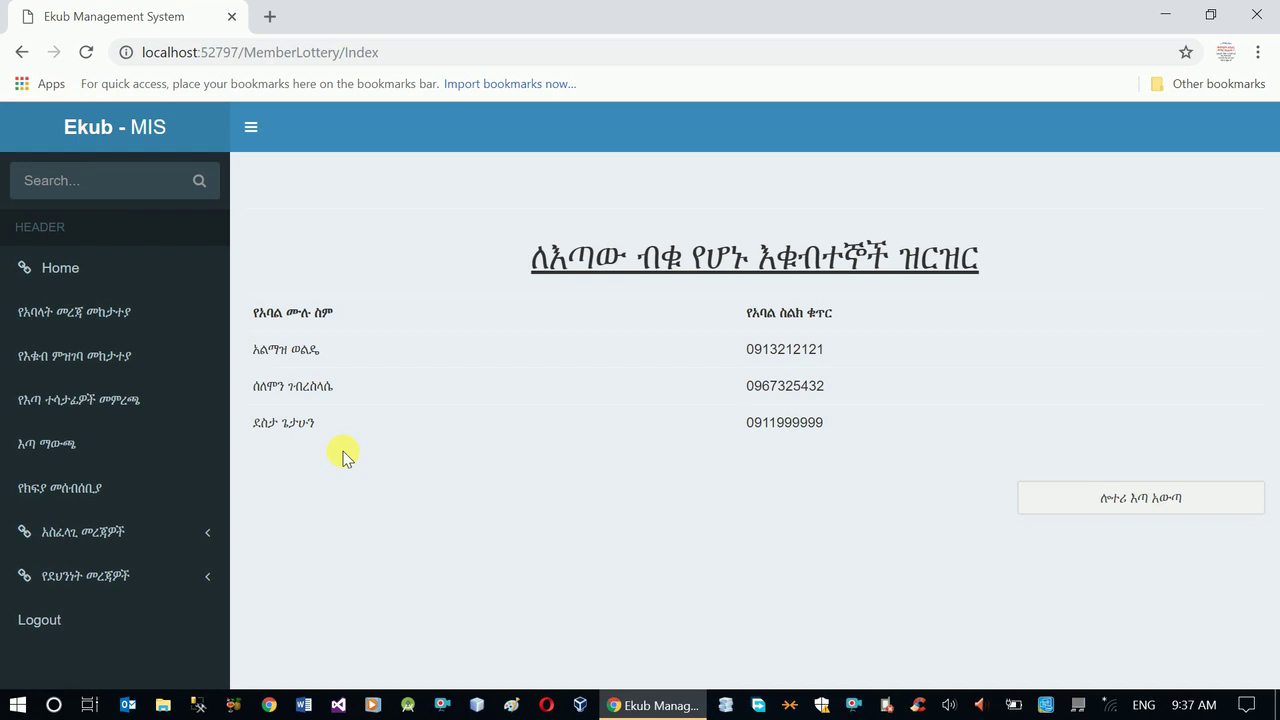
- Draw the lottery to reveal the winner for round 1, session የመጀመሪያ ክፍያ
{"action": "left_click", "coordinate": [1135, 508]}
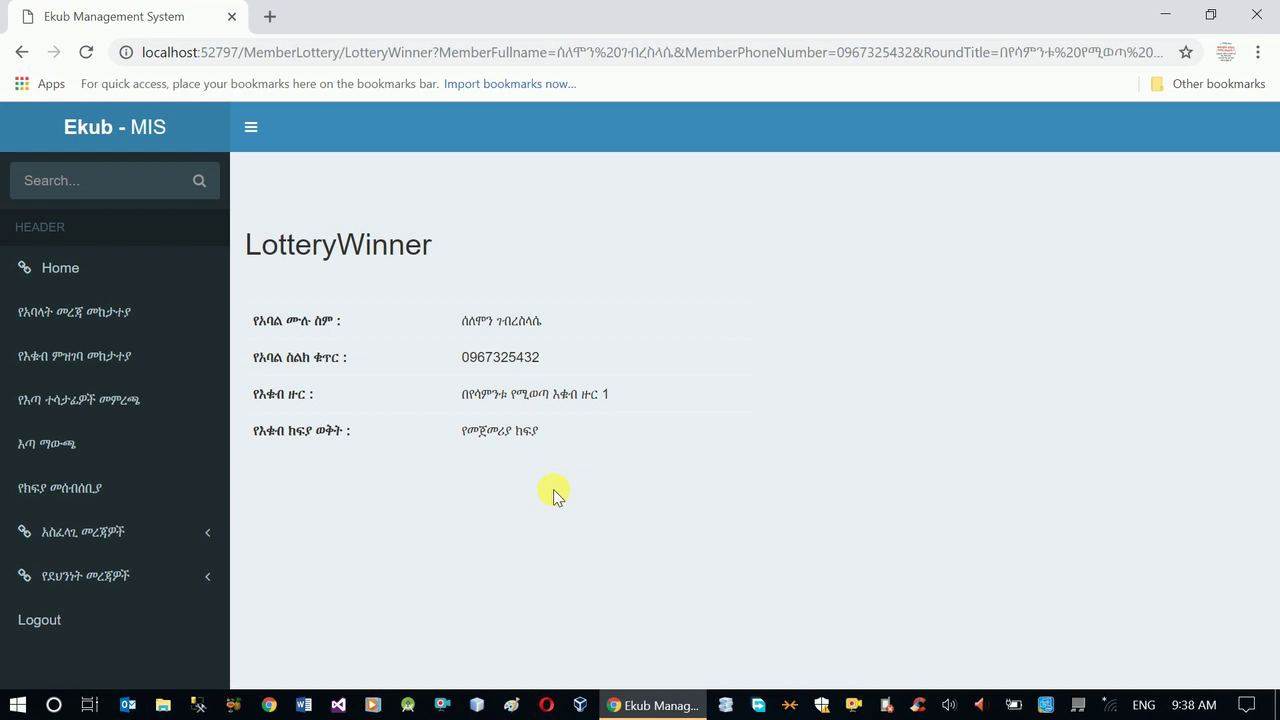
- Expand the sidebar's security section and log out to the blank login page
{"action": "left_click", "coordinate": [118, 580]}
{"action": "scroll", "coordinate": [150, 575], "scroll_direction": "down", "scroll_amount": 1}
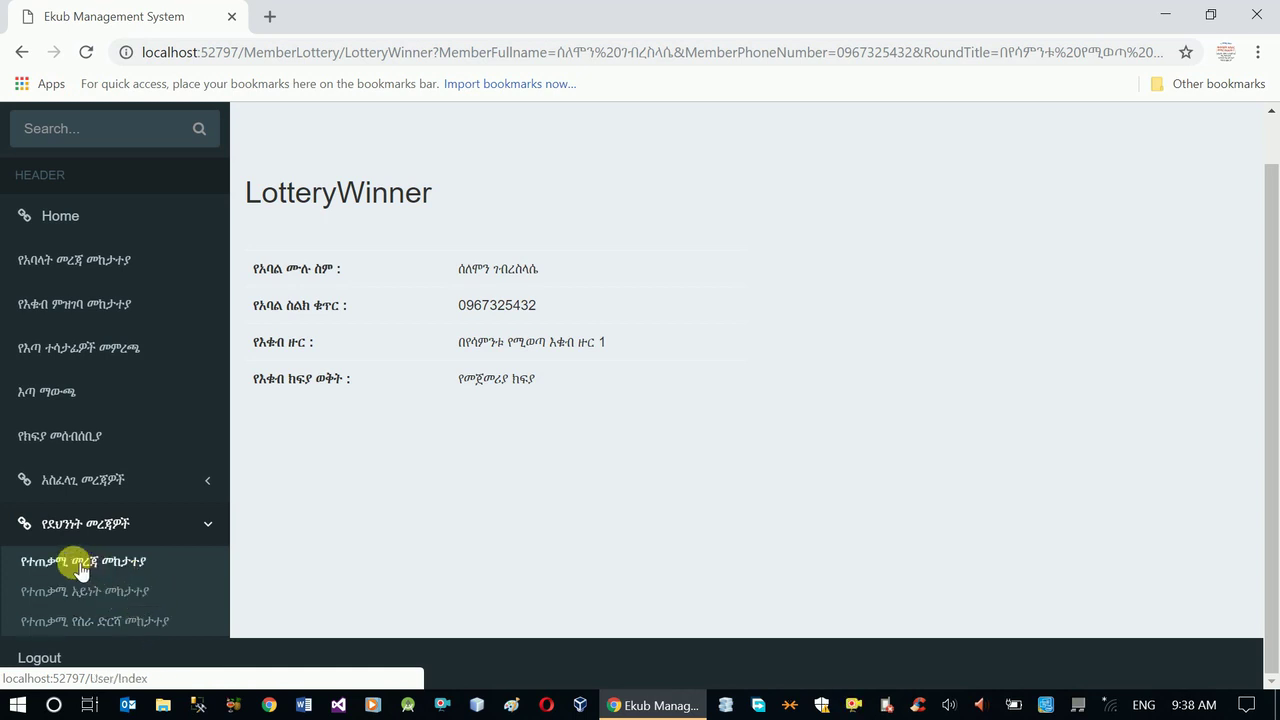
{"action": "left_click", "coordinate": [42, 656]}
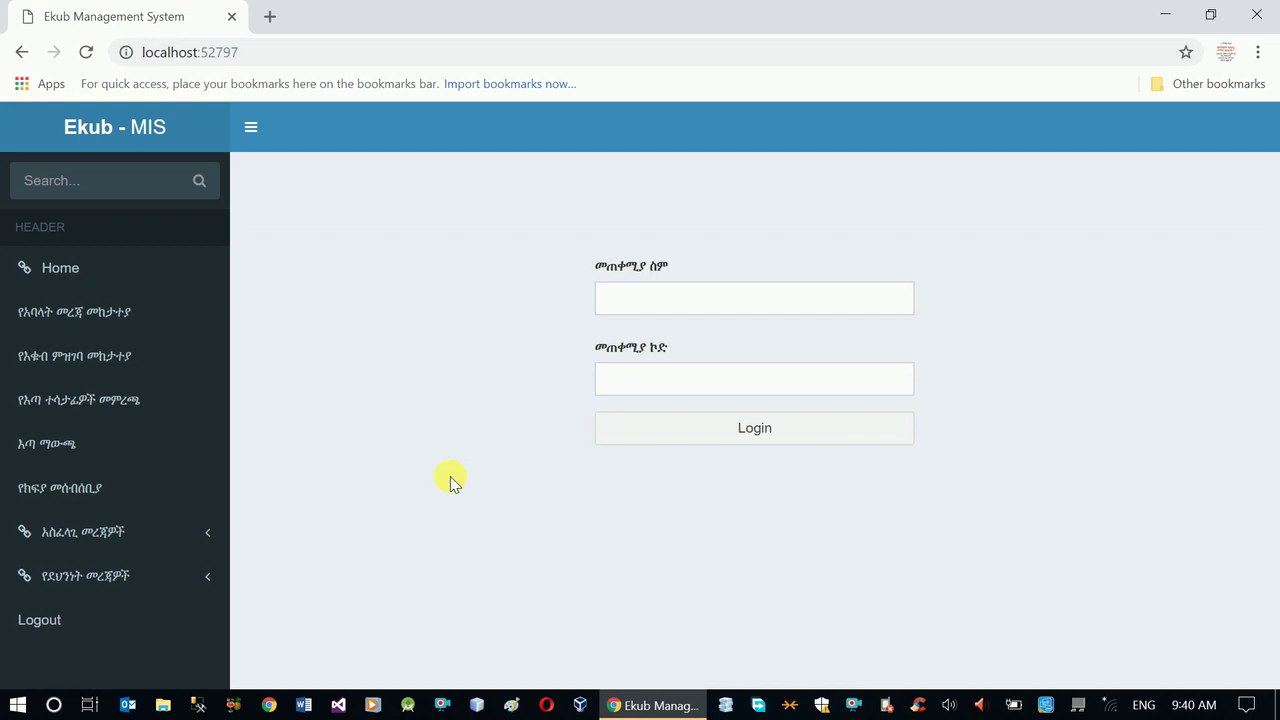
- Launch Notepad from the Run box, enter the contact phone number, and minimize the note
{"action": "key", "text": "super+r"}
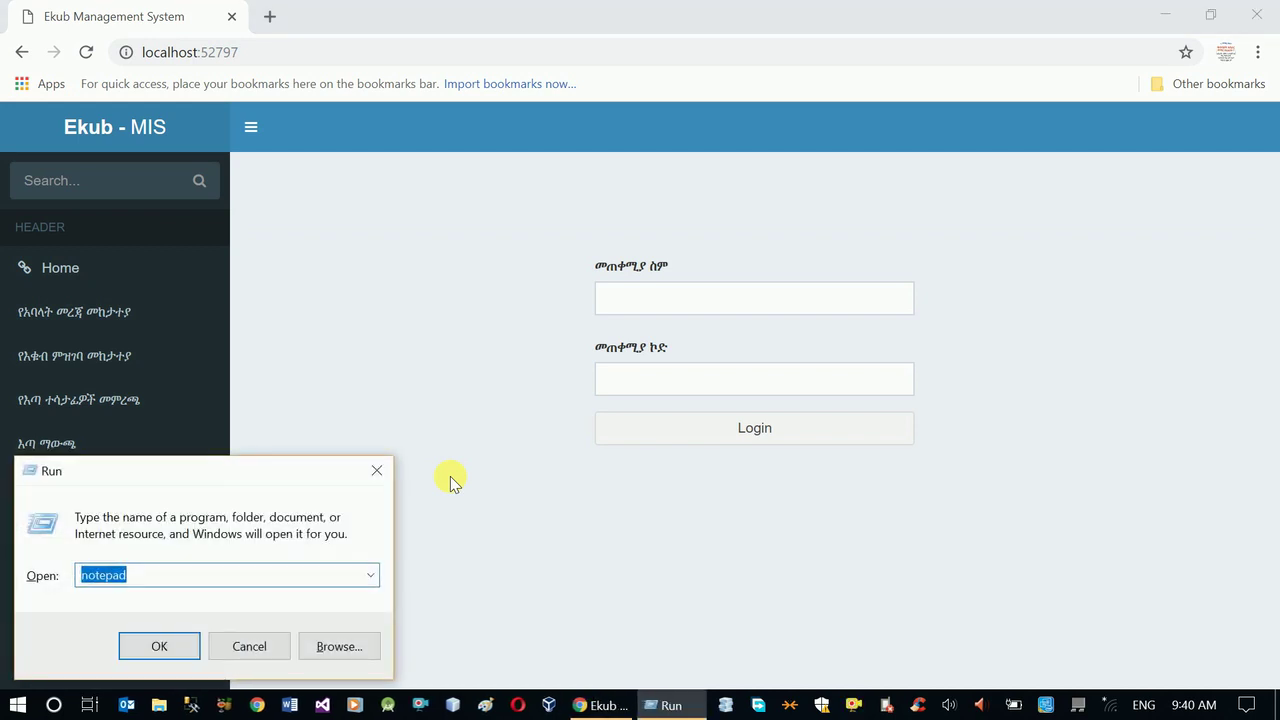
{"action": "key", "text": "Return"}
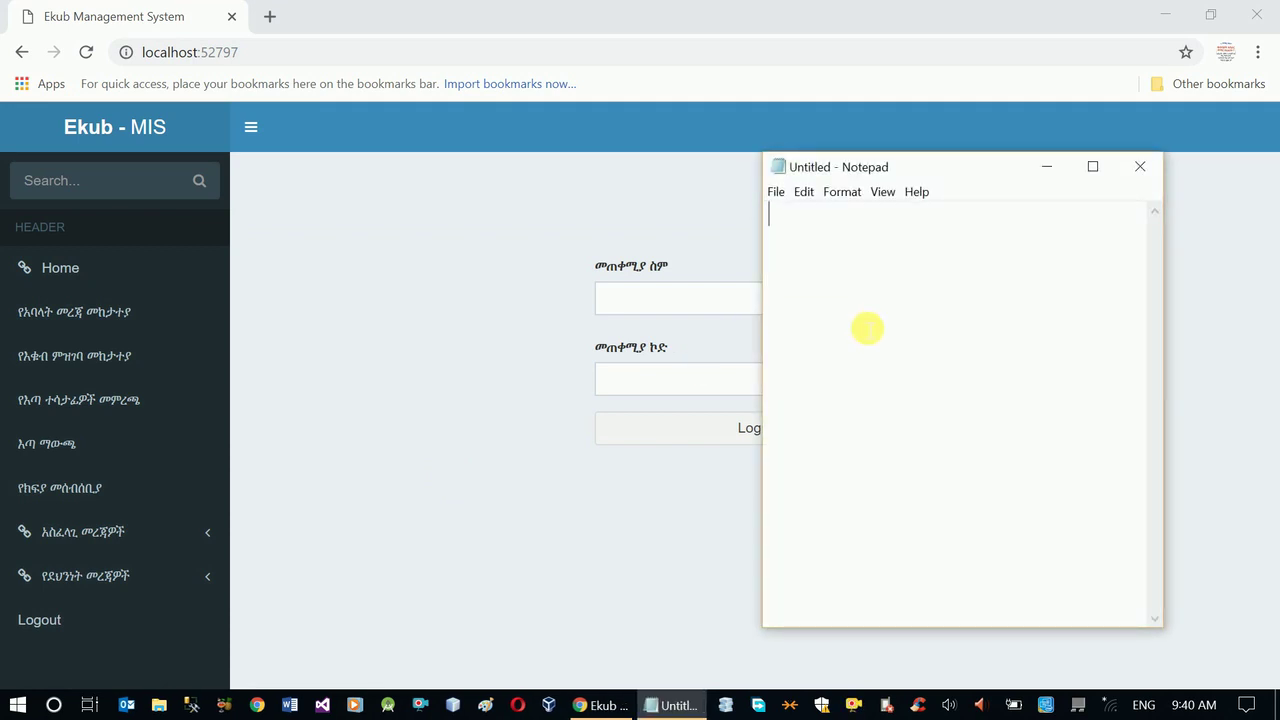
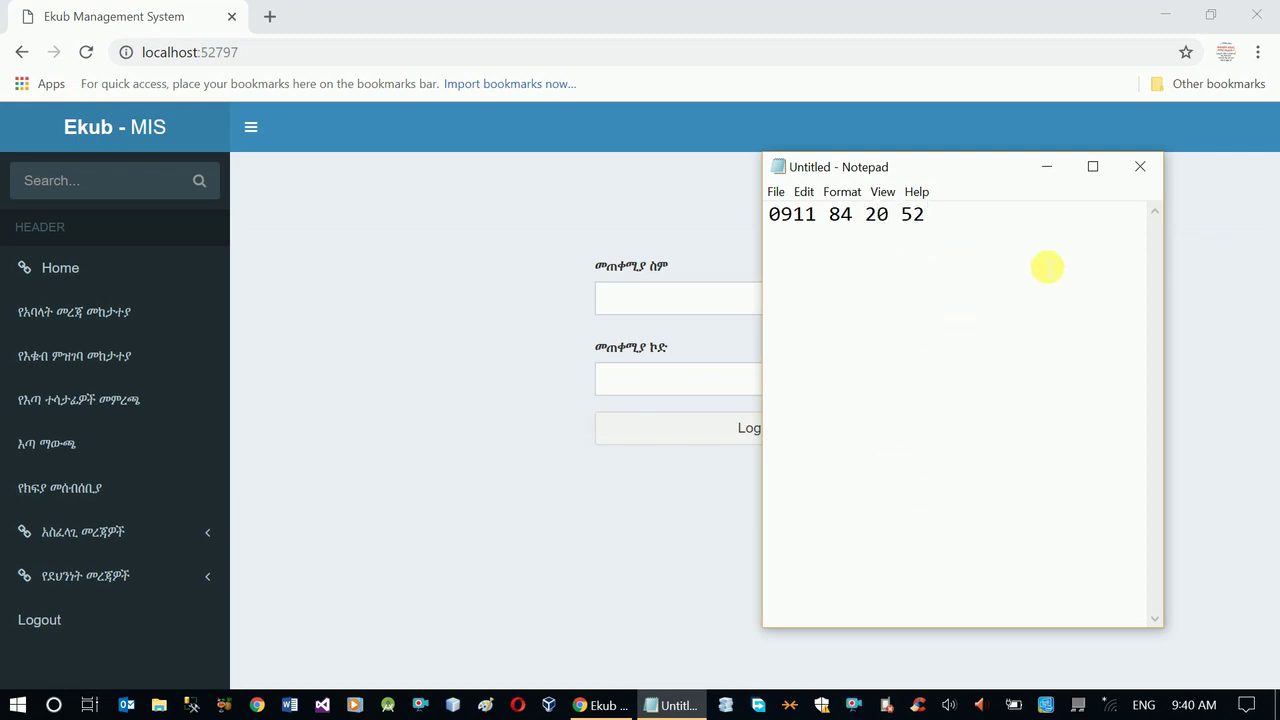
{"action": "left_click", "coordinate": [1052, 170]}
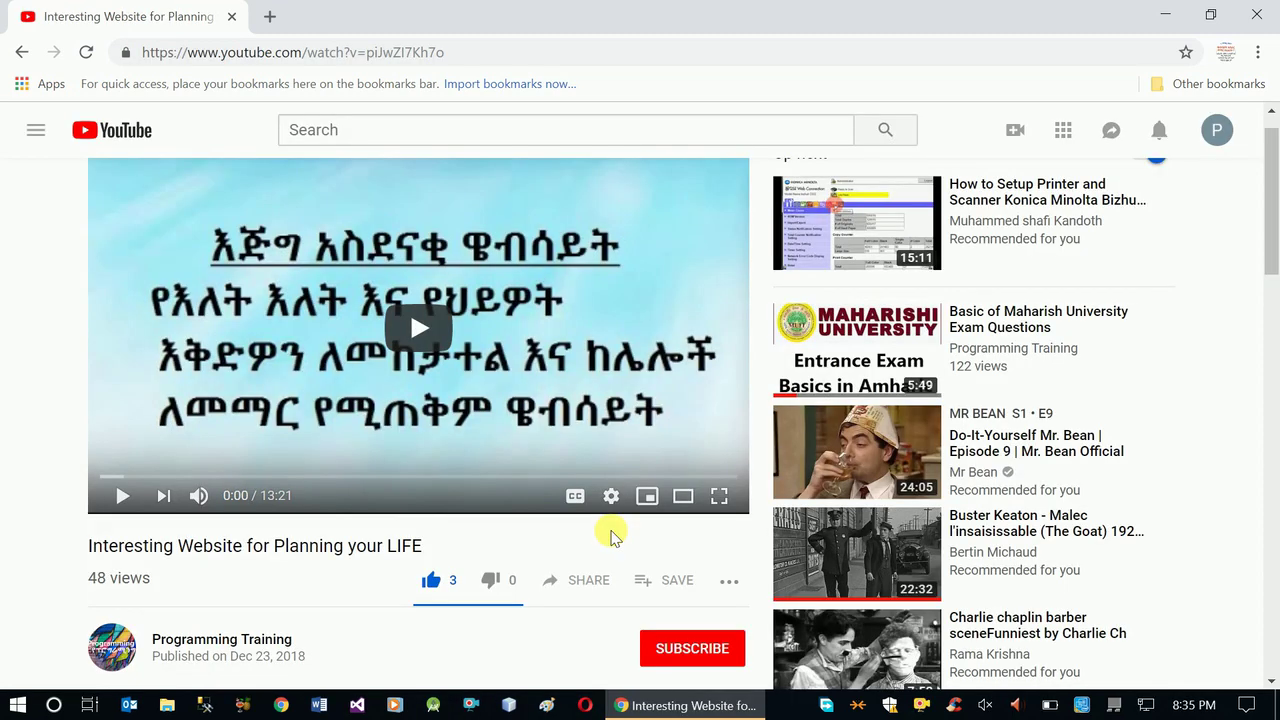
- Subscribe under the video so the Programming Training button reads SUBSCRIBED
{"action": "left_click", "coordinate": [697, 649]}
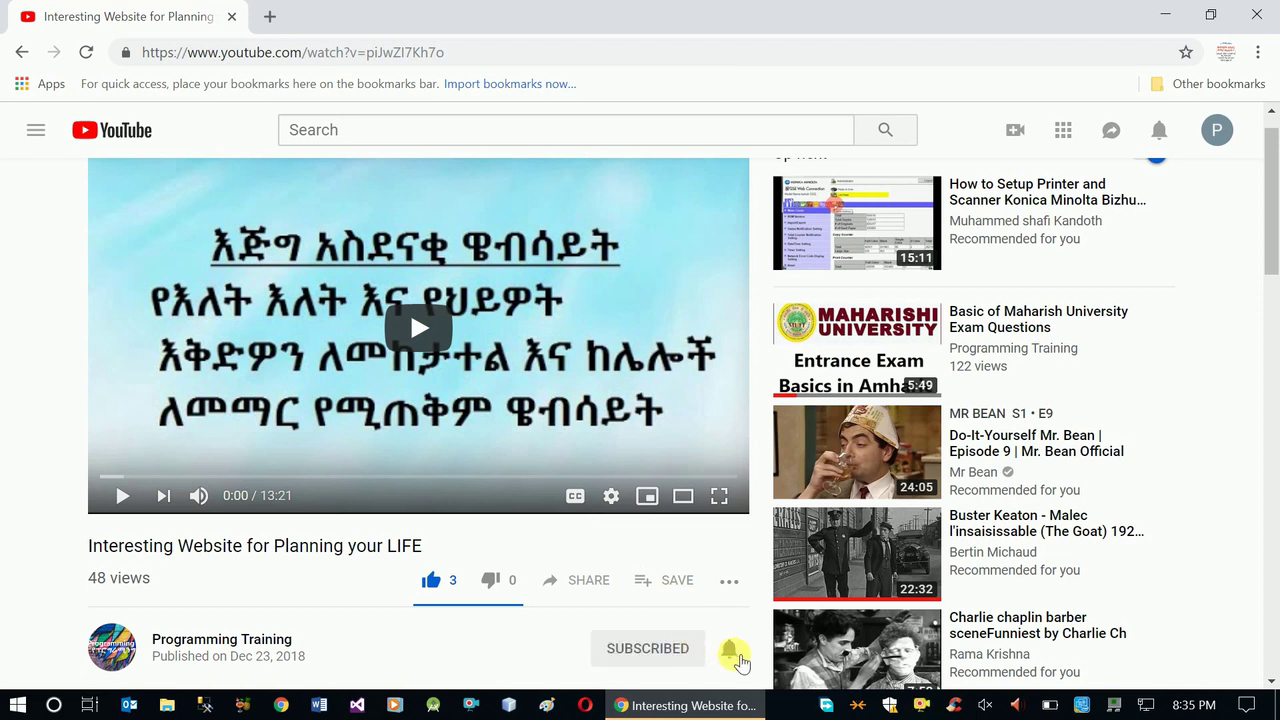